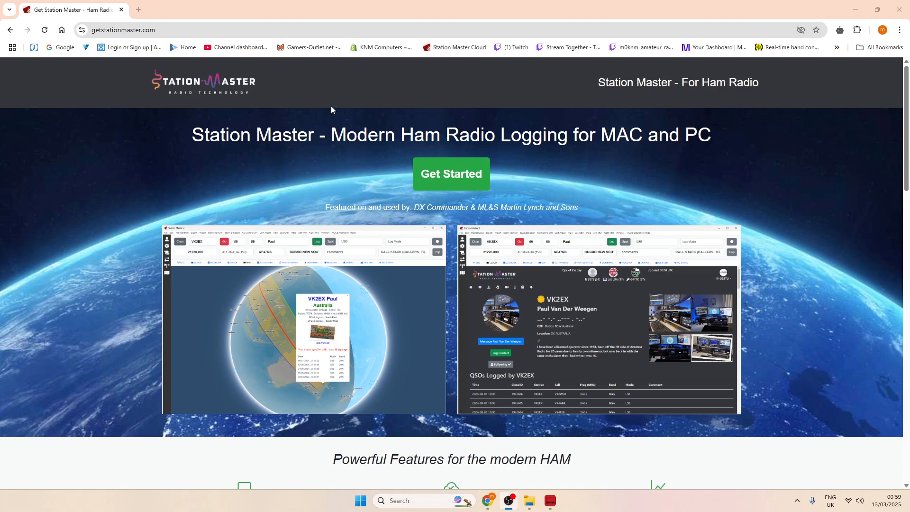
# - Examine the Station Master website's feature list, focusing on the programs named under Comprehensive Support, such as HRD, N1MM and OmniRig
pyautogui.scroll(-4, 334, 101)
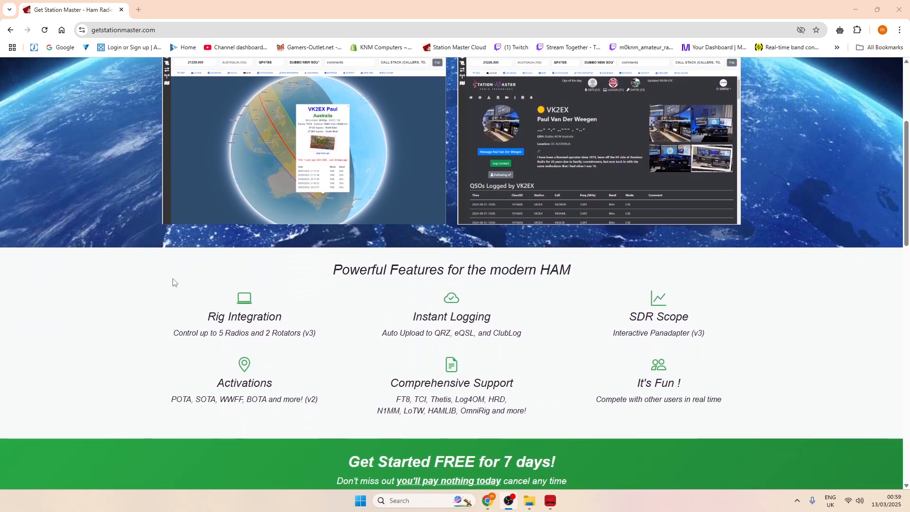
pyautogui.scroll(1, 189, 240)
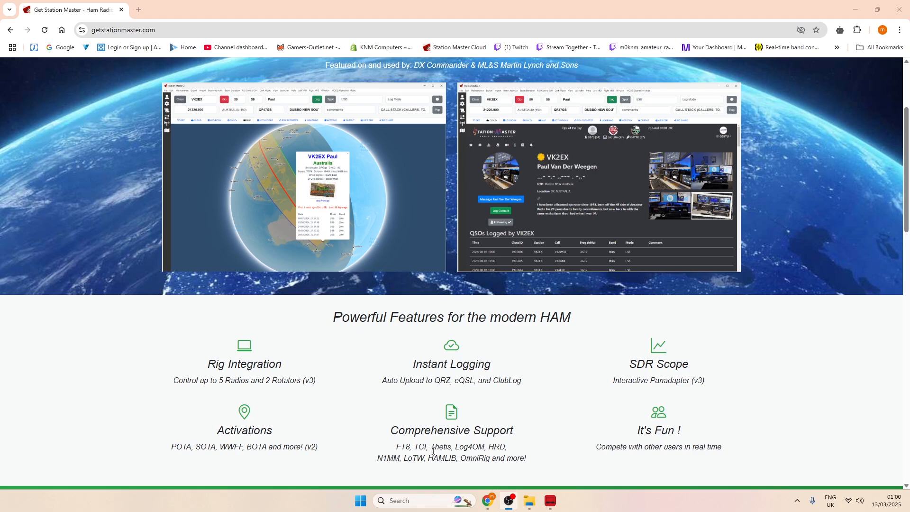
pyautogui.moveTo(415, 446); pyautogui.dragTo(507, 448)
pyautogui.click(459, 447)
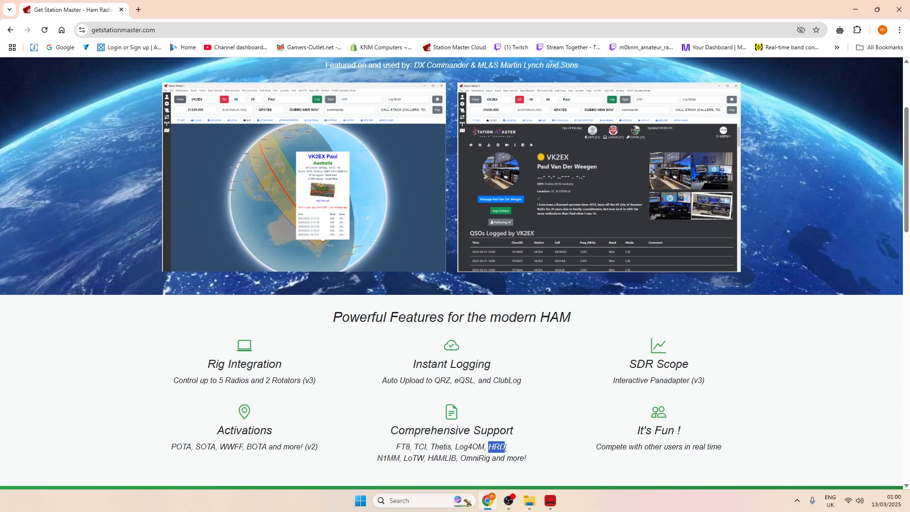
pyautogui.click(379, 459)
pyautogui.moveTo(380, 460); pyautogui.dragTo(400, 458)
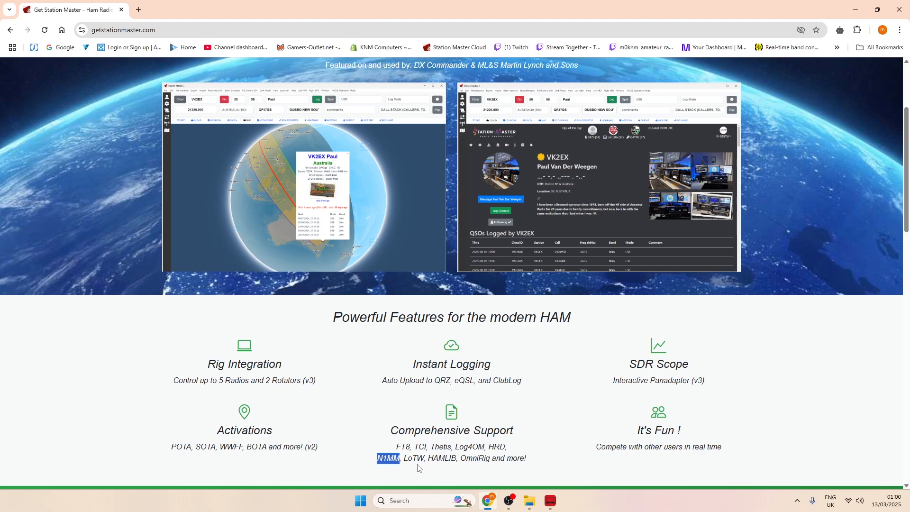
pyautogui.moveTo(405, 458); pyautogui.dragTo(491, 458)
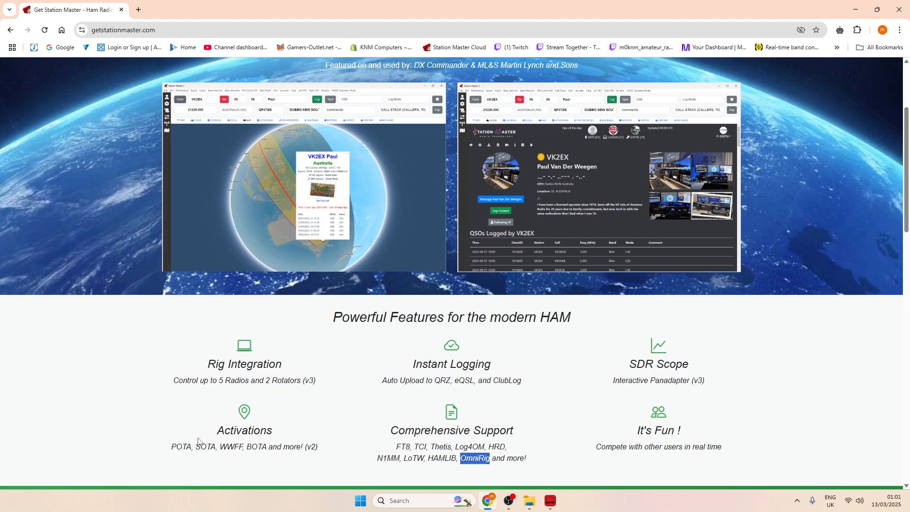
# - Read the 7-day free trial offer and the v3 feature descriptions for Rig Integration and SDR Scope
pyautogui.scroll(-2, 304, 356)
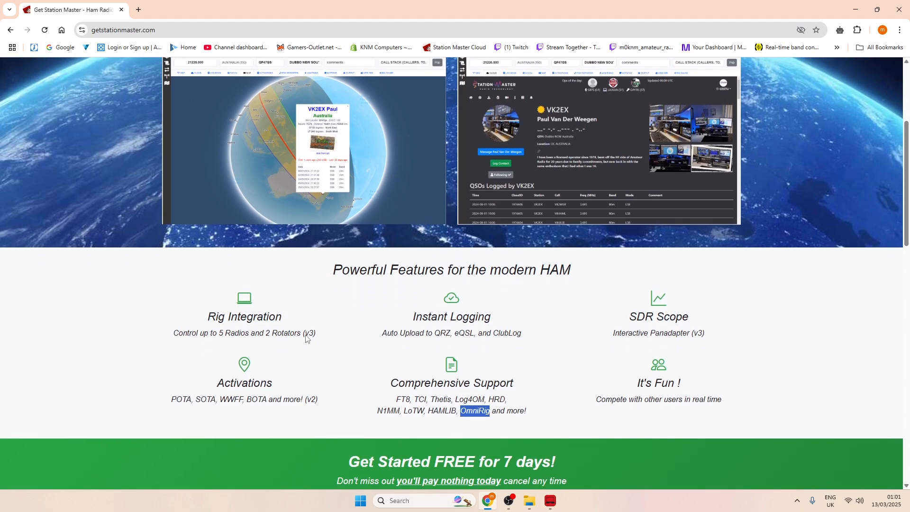
pyautogui.moveTo(351, 406); pyautogui.dragTo(503, 408)
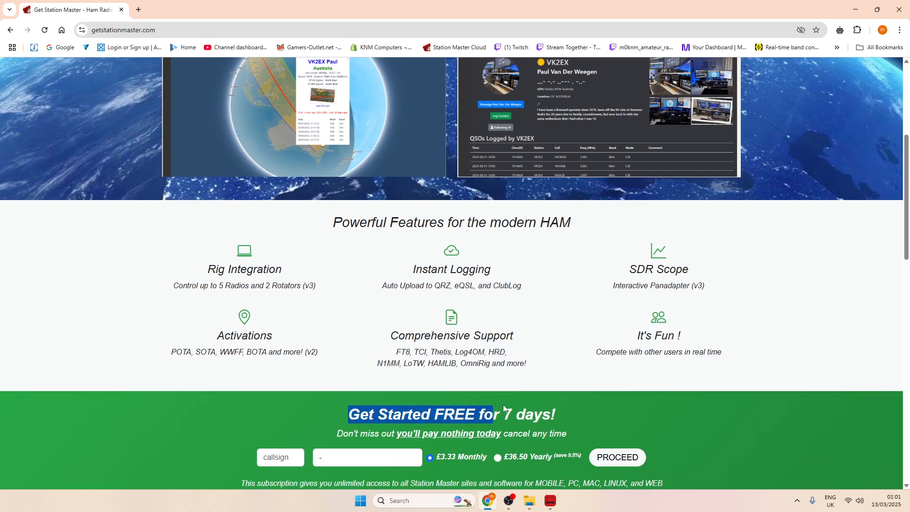
pyautogui.click(530, 416)
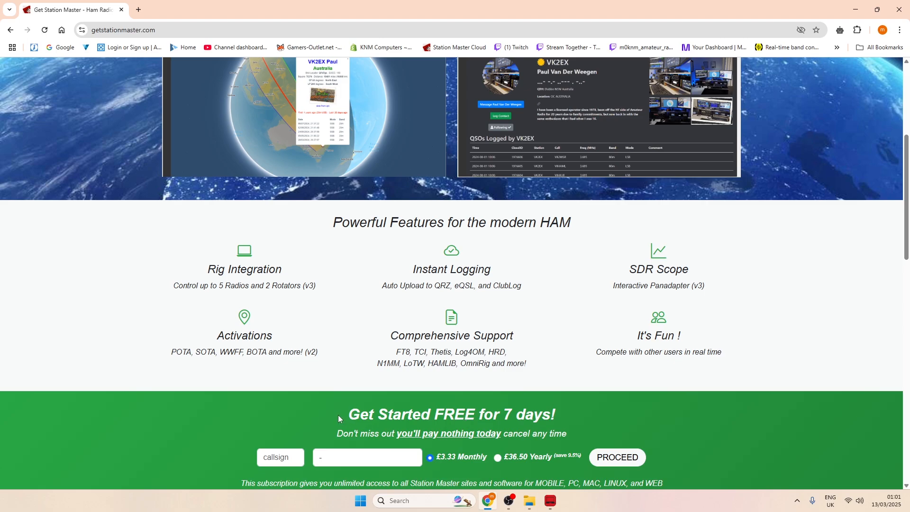
pyautogui.moveTo(338, 414); pyautogui.dragTo(573, 408)
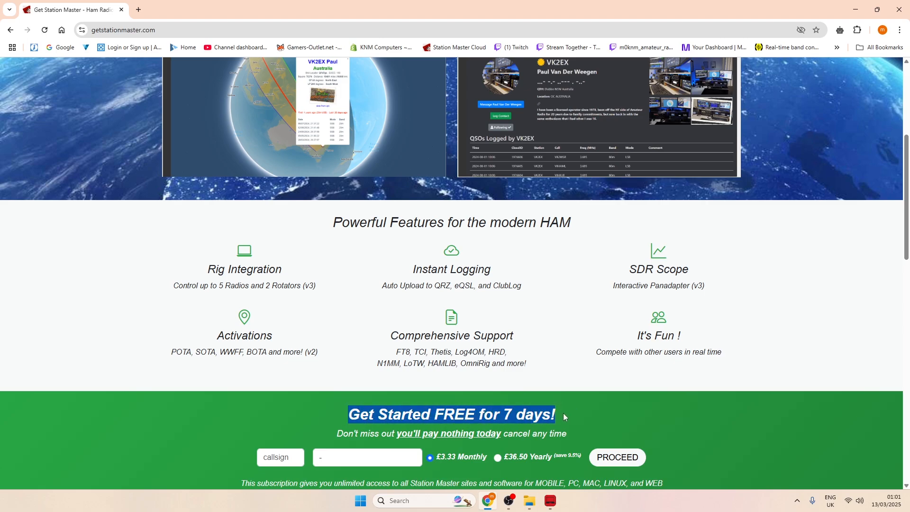
pyautogui.click(564, 405)
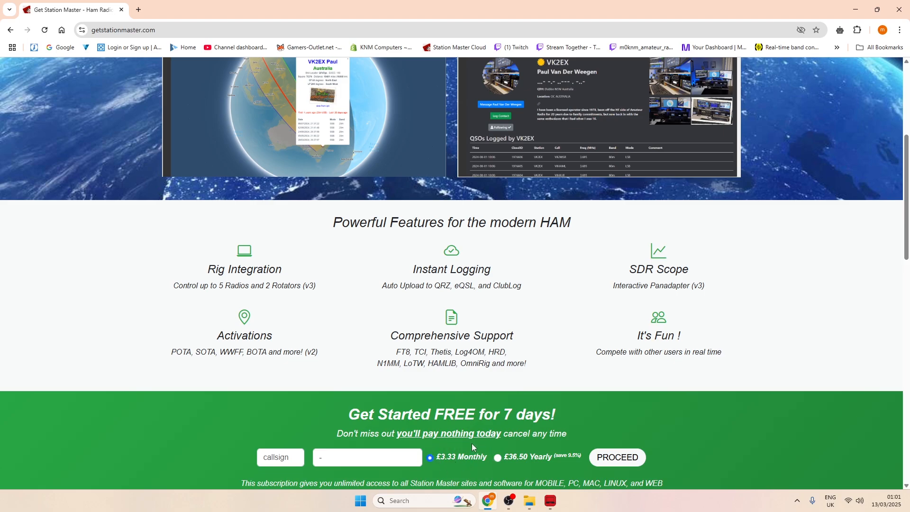
pyautogui.click(544, 447)
pyautogui.moveTo(174, 287); pyautogui.dragTo(343, 295)
pyautogui.click(327, 289)
pyautogui.moveTo(608, 290); pyautogui.dragTo(715, 291)
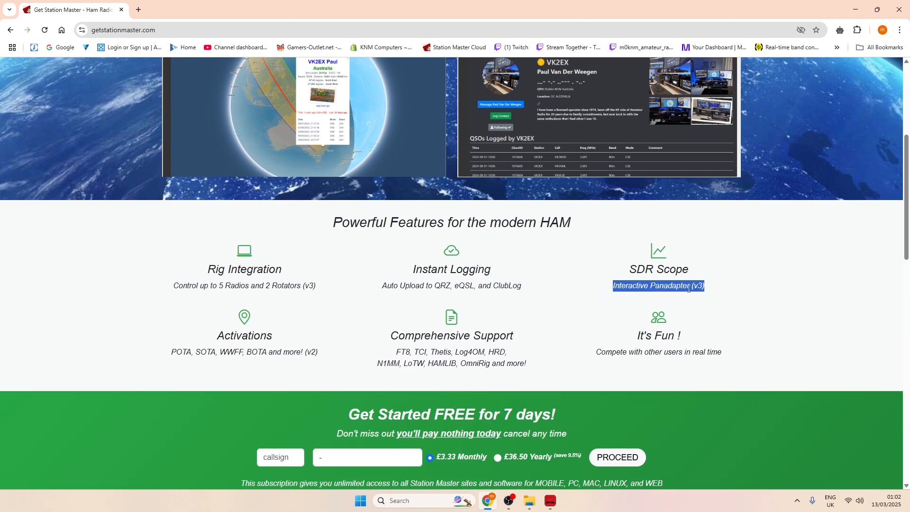
pyautogui.click(706, 286)
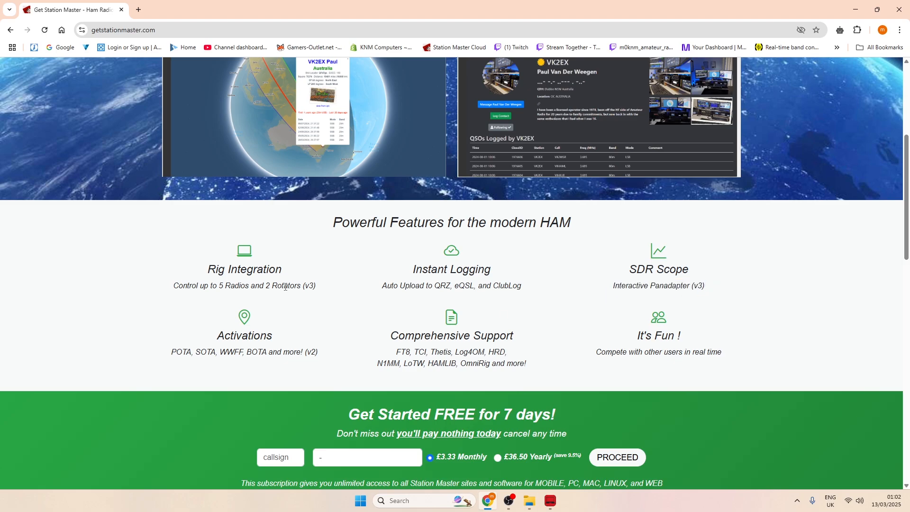
# - Look over the Trustpilot user reviews further down the page and return to the beginning of the page
pyautogui.scroll(-2, 291, 265)
pyautogui.scroll(-3, 290, 254)
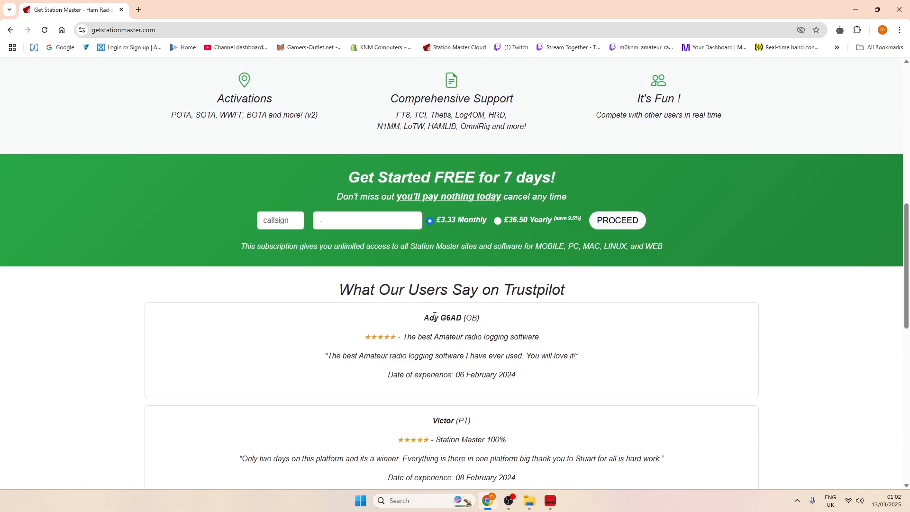
pyautogui.moveTo(416, 321); pyautogui.dragTo(506, 319)
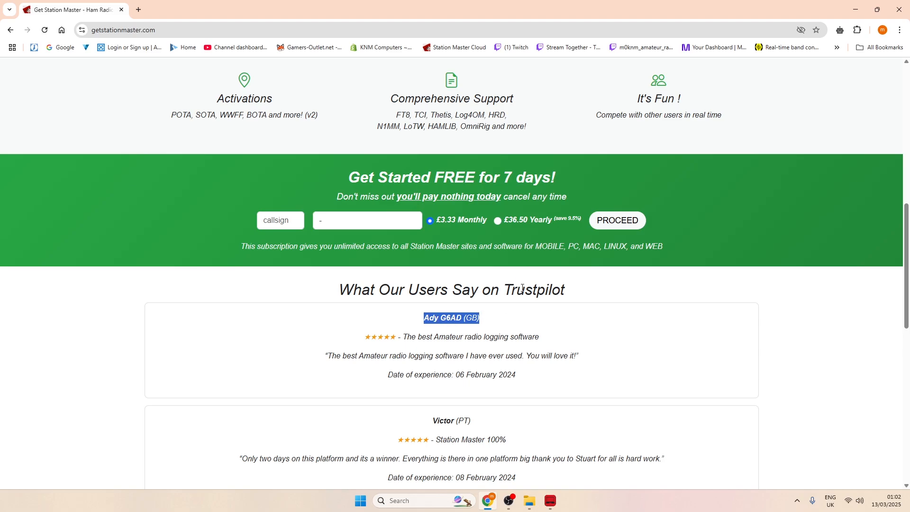
pyautogui.click(509, 327)
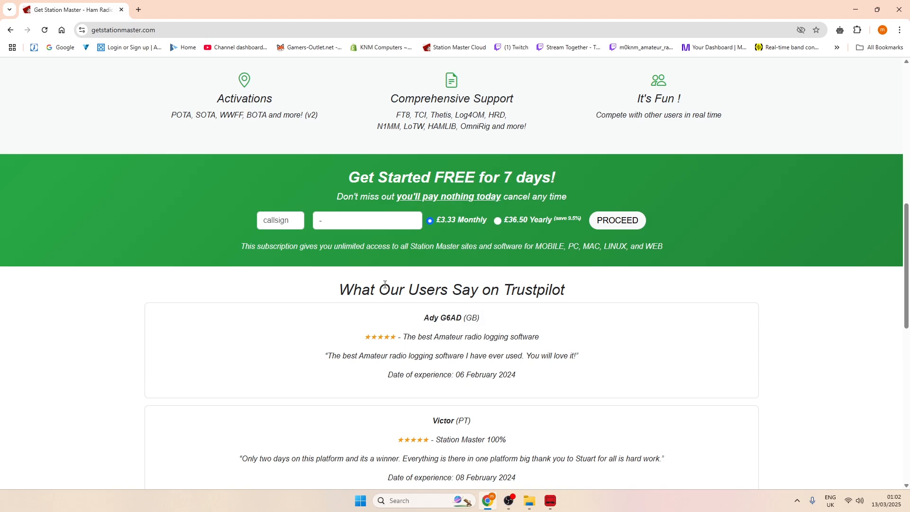
pyautogui.scroll(8, 342, 204)
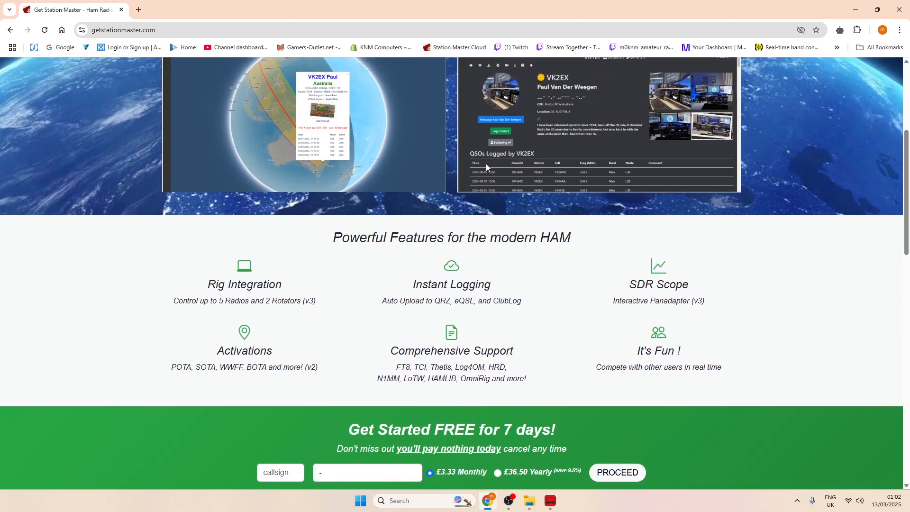
pyautogui.scroll(2, 488, 159)
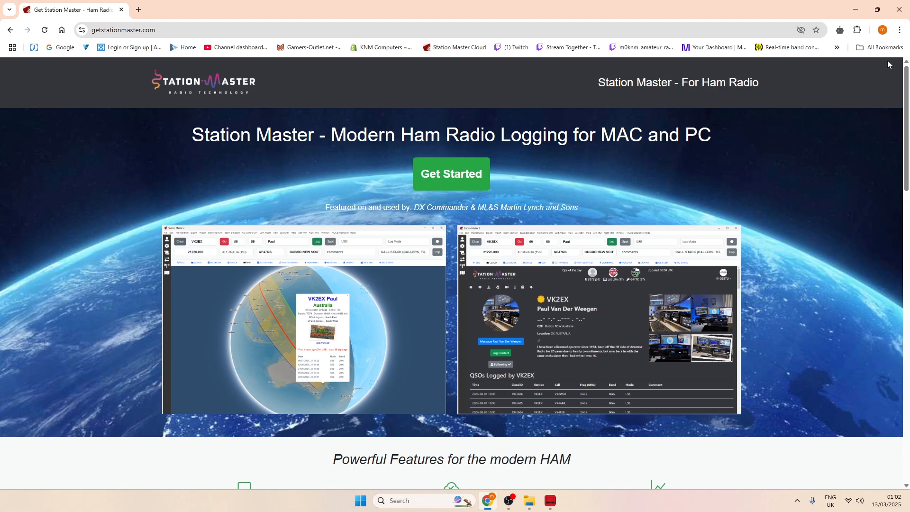
# - Switch to Station Master Desktop and look through the full list of operators on the Cloud page
pyautogui.click(858, 13)
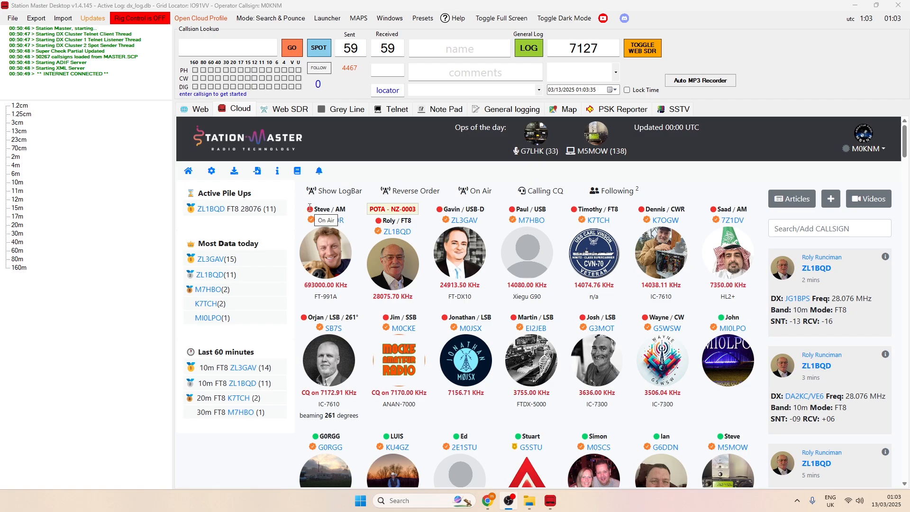
pyautogui.scroll(-4, 433, 332)
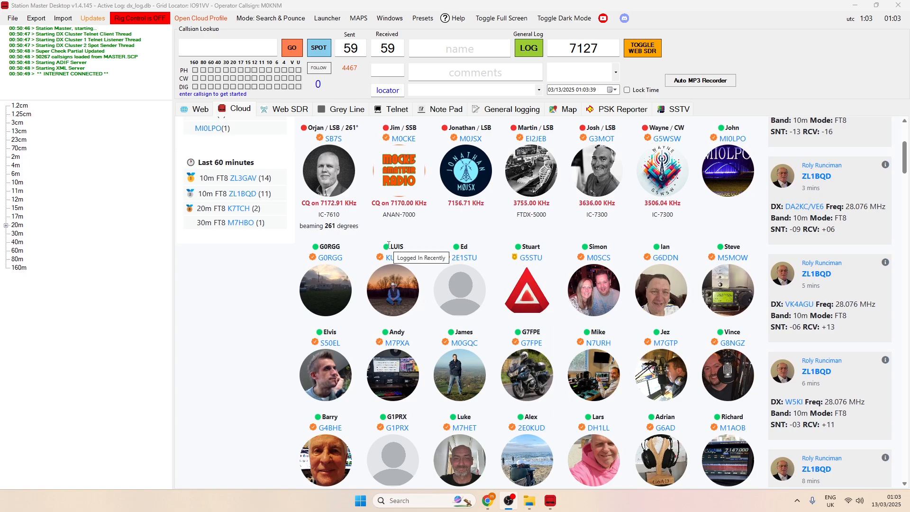
pyautogui.scroll(-14, 389, 243)
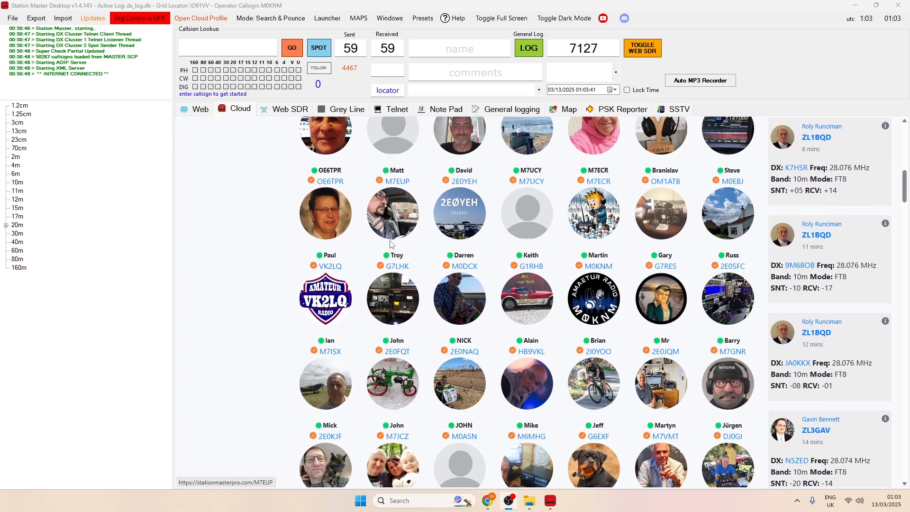
pyautogui.scroll(-10, 426, 260)
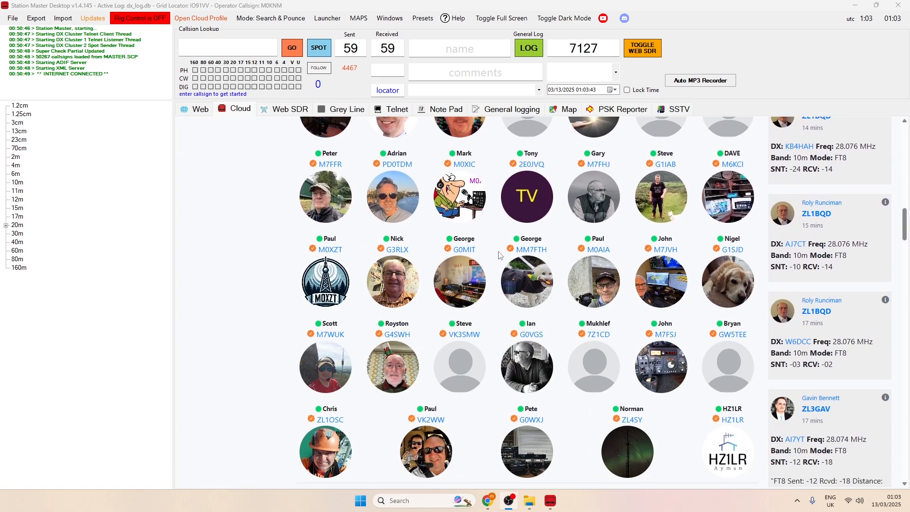
pyautogui.scroll(8, 498, 274)
pyautogui.scroll(15, 498, 274)
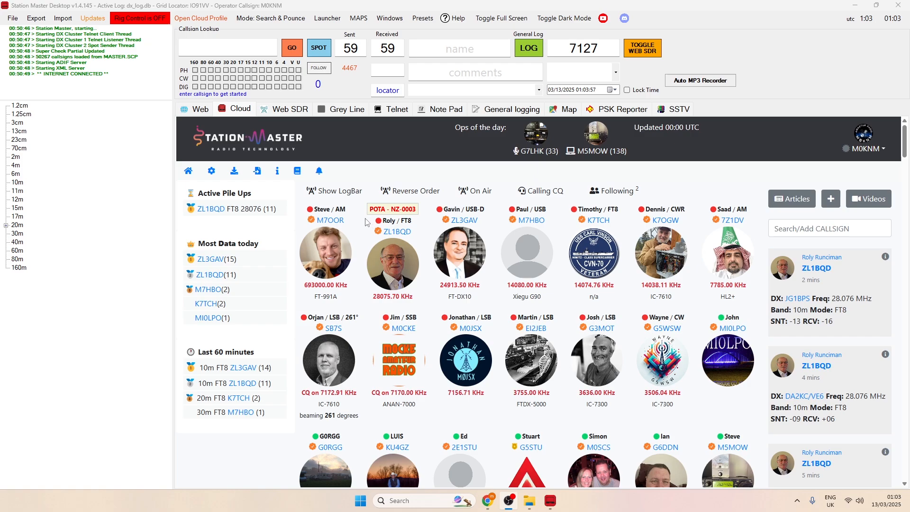
pyautogui.moveTo(373, 220); pyautogui.dragTo(423, 222)
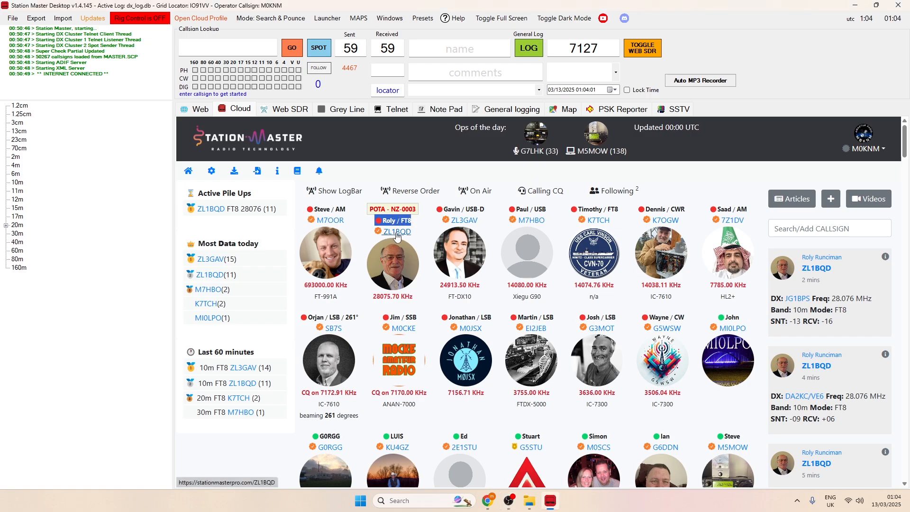
pyautogui.click(369, 223)
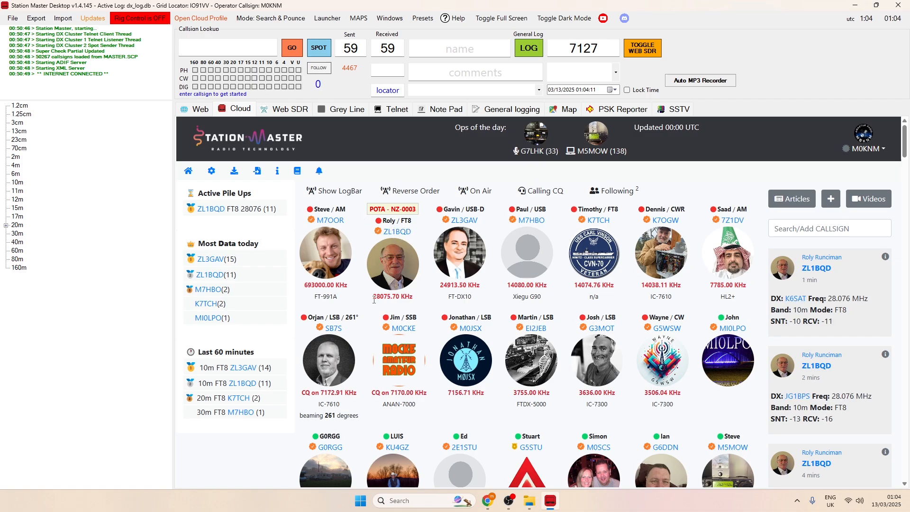
pyautogui.moveTo(374, 300); pyautogui.dragTo(425, 299)
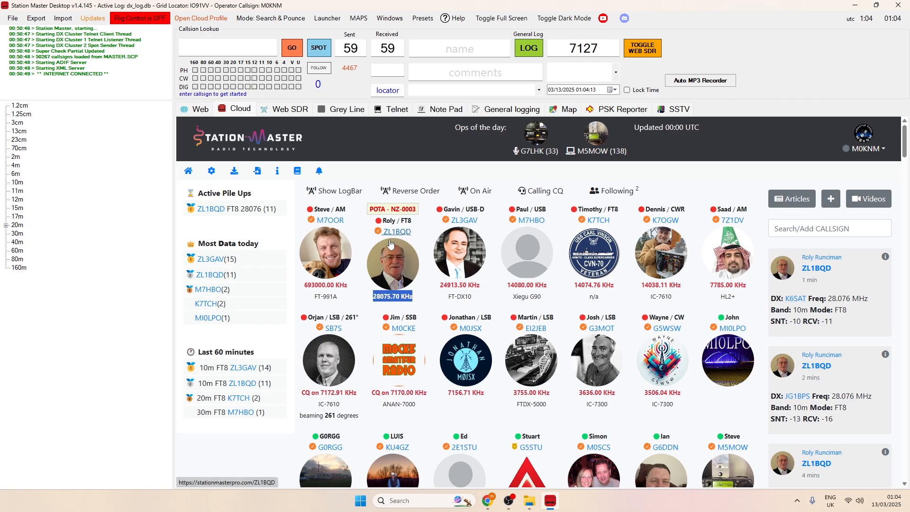
pyautogui.click(360, 230)
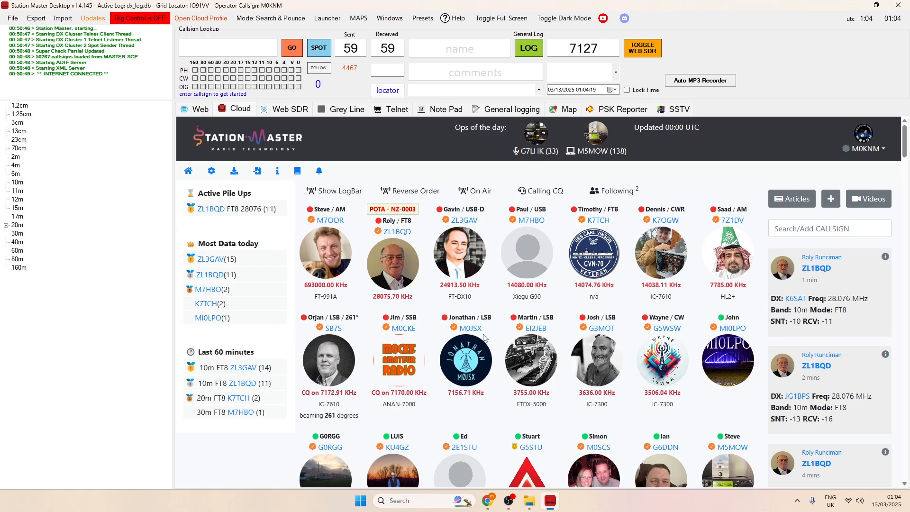
pyautogui.moveTo(434, 322); pyautogui.dragTo(505, 317)
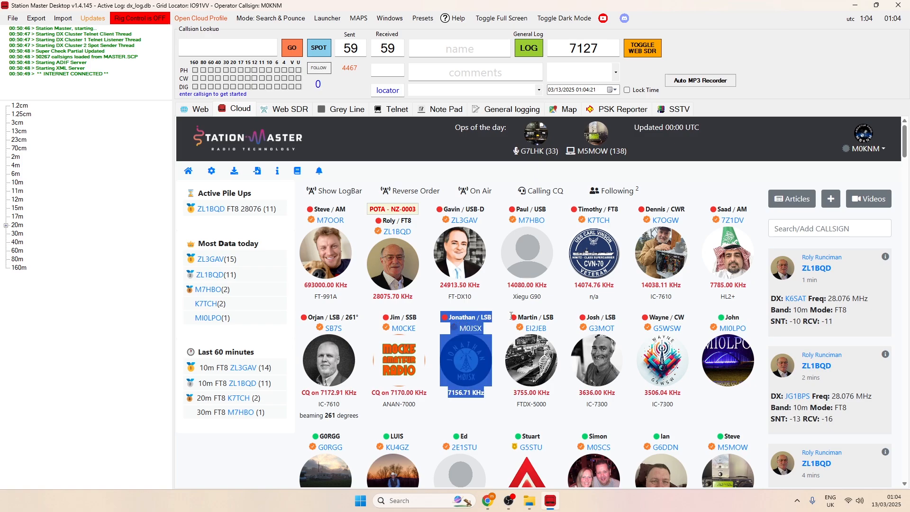
pyautogui.click(490, 332)
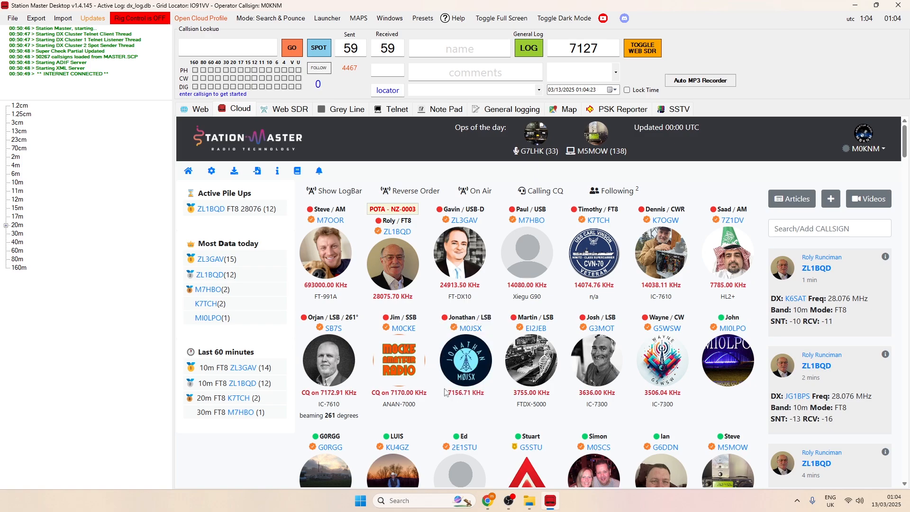
pyautogui.moveTo(447, 393); pyautogui.dragTo(491, 398)
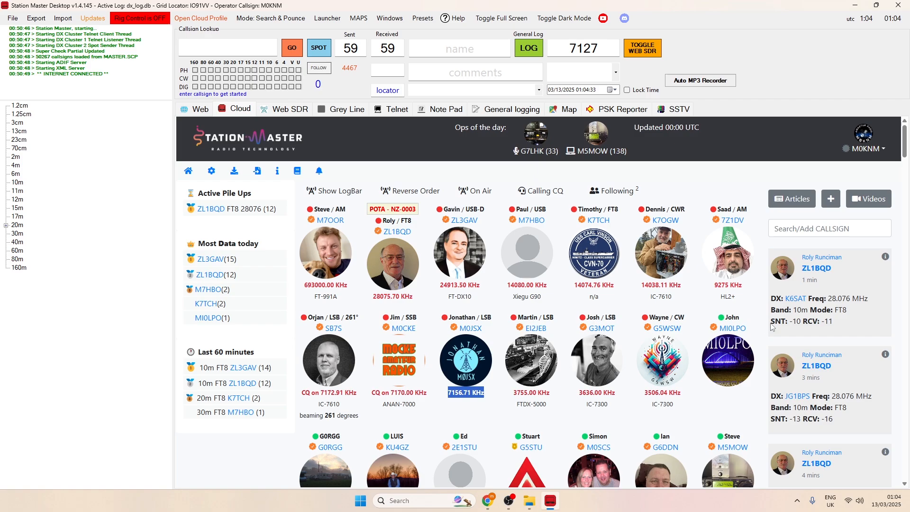
pyautogui.scroll(-1, 758, 327)
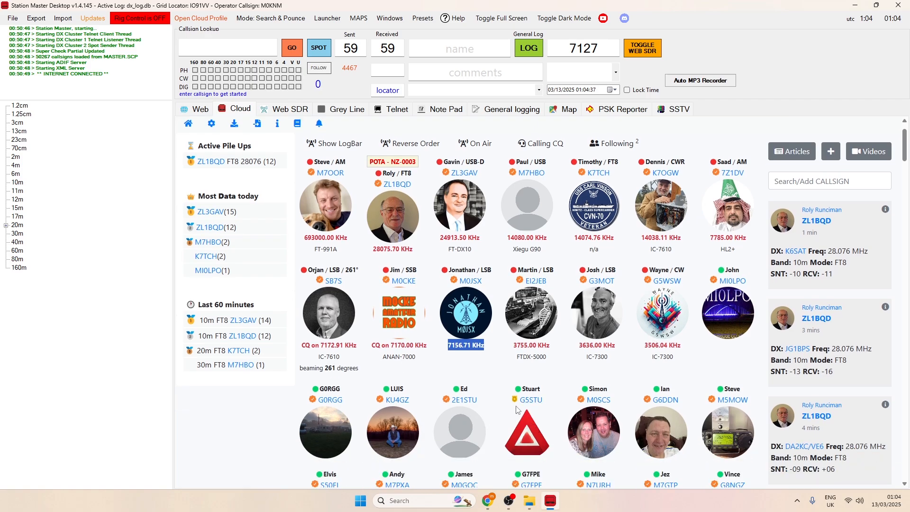
pyautogui.moveTo(509, 388); pyautogui.dragTo(521, 399)
pyautogui.click(521, 387)
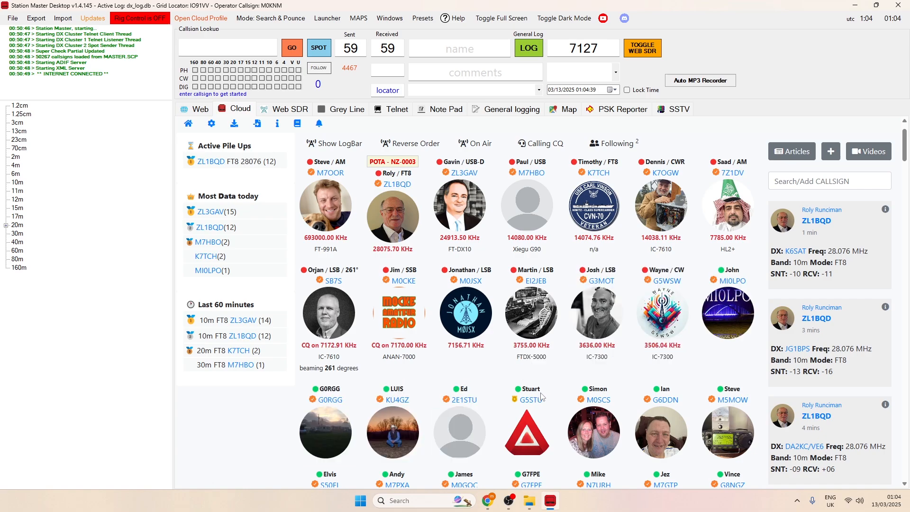
pyautogui.scroll(-1, 524, 374)
pyautogui.scroll(-2, 524, 372)
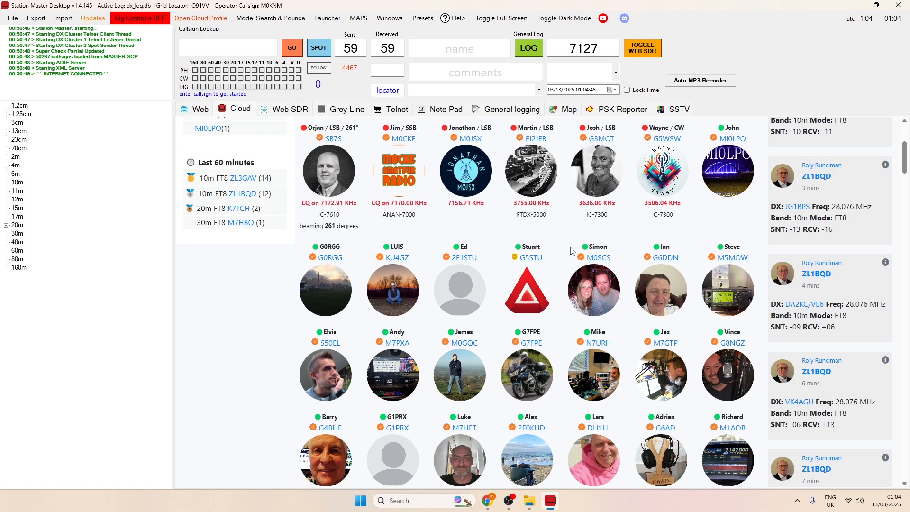
pyautogui.scroll(4, 568, 259)
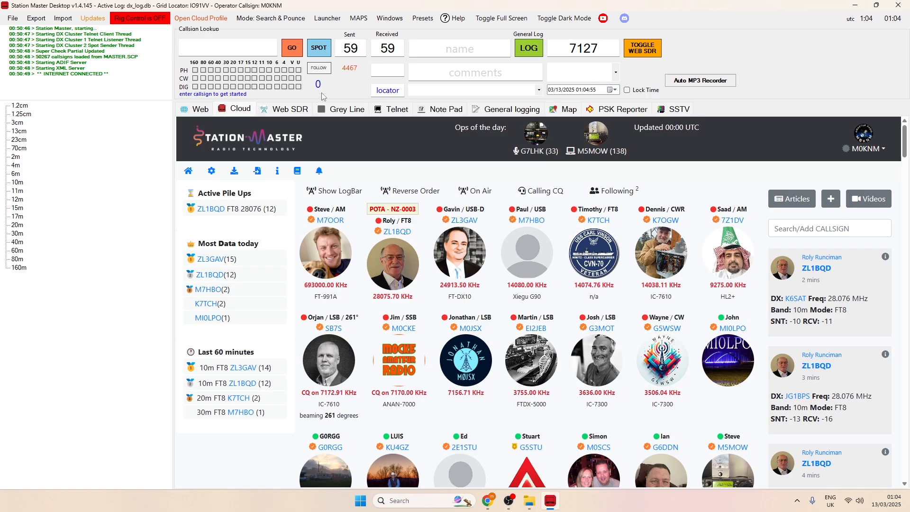
# - Look up the callsign G5STU
pyautogui.click(215, 46)
pyautogui.write('G5')
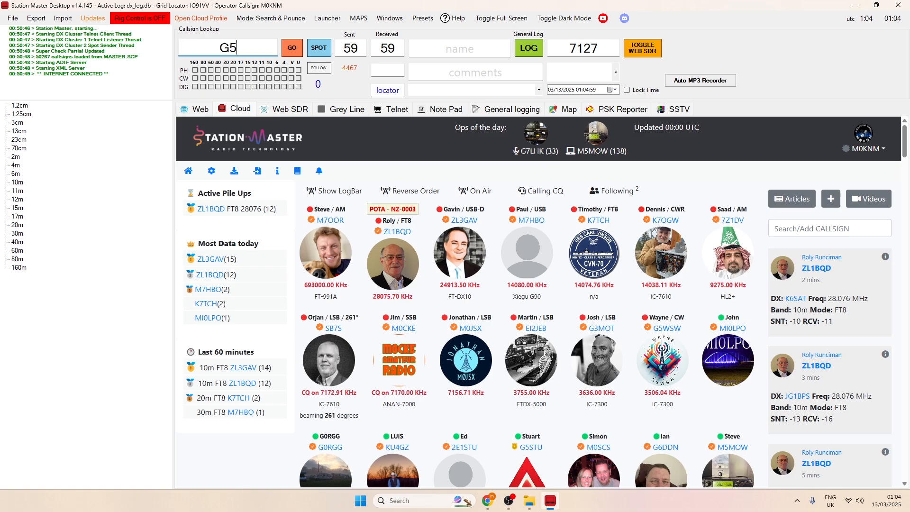
pyautogui.write('STU')
pyautogui.press('Return')
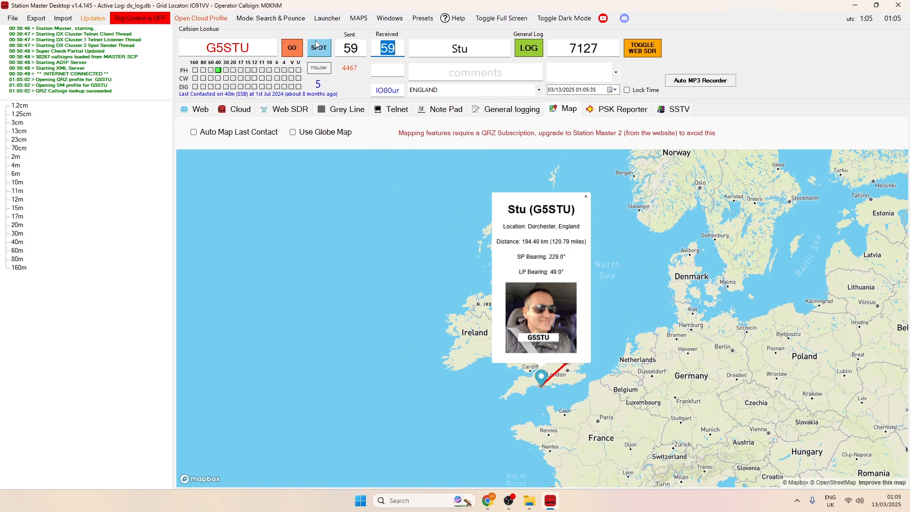
pyautogui.click(400, 49)
pyautogui.scroll(3, 611, 289)
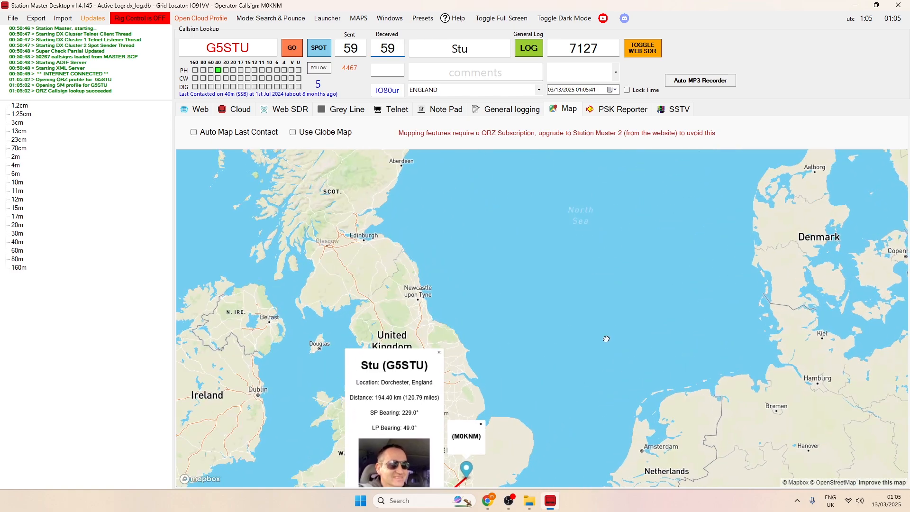
pyautogui.moveTo(606, 339); pyautogui.dragTo(651, 146)
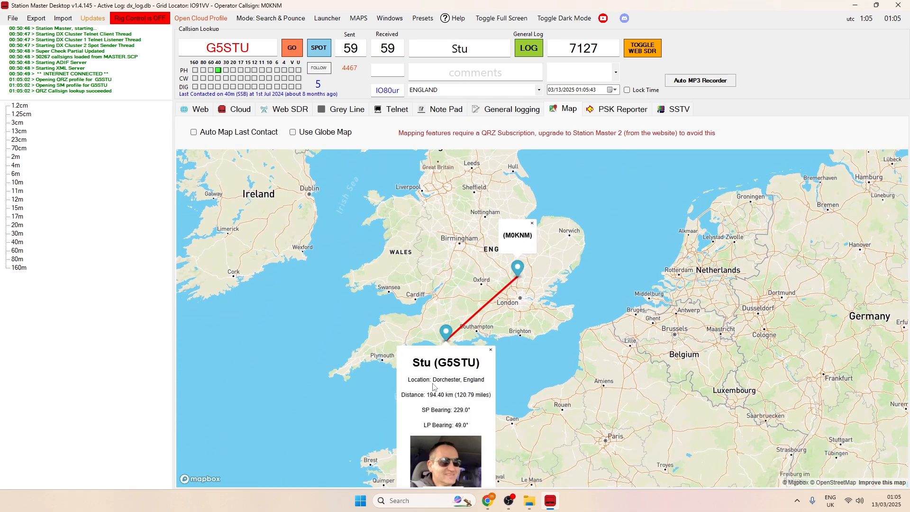
pyautogui.moveTo(459, 396); pyautogui.dragTo(494, 399)
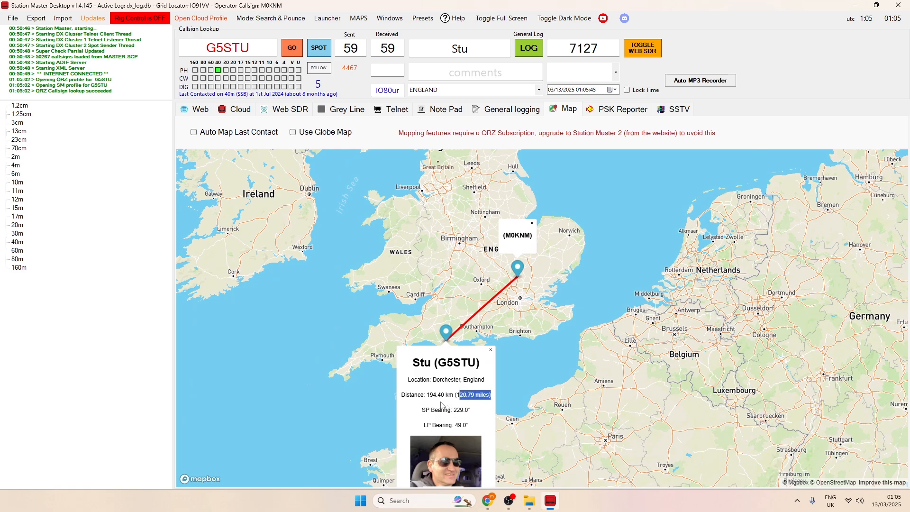
pyautogui.moveTo(427, 397); pyautogui.dragTo(496, 396)
pyautogui.click(491, 403)
# - Check the short-path and long-path bearings to G5STU in the map popup
pyautogui.moveTo(420, 413); pyautogui.dragTo(474, 411)
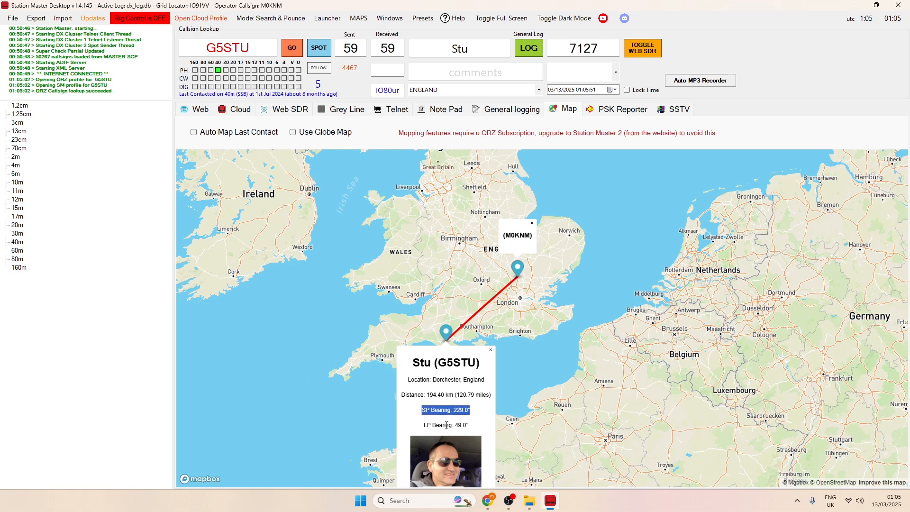
pyautogui.moveTo(425, 425); pyautogui.dragTo(475, 427)
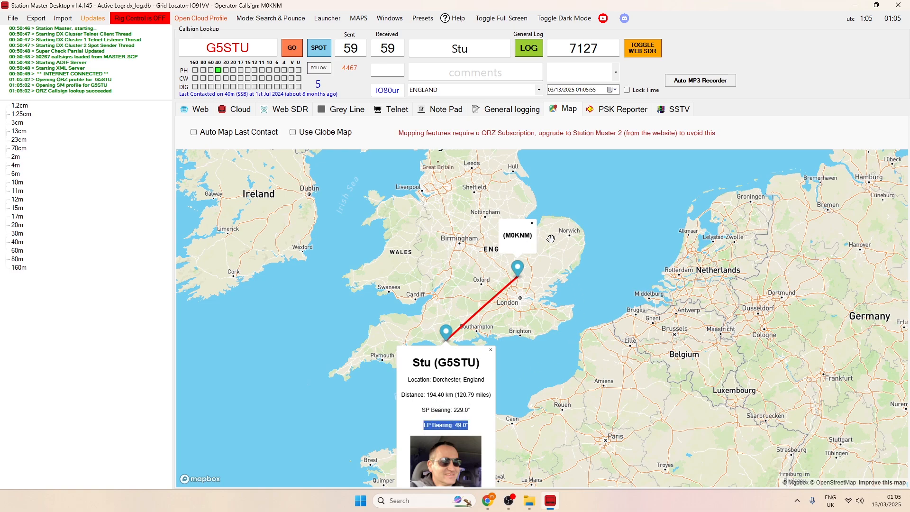
pyautogui.moveTo(436, 409); pyautogui.dragTo(514, 422)
pyautogui.click(483, 406)
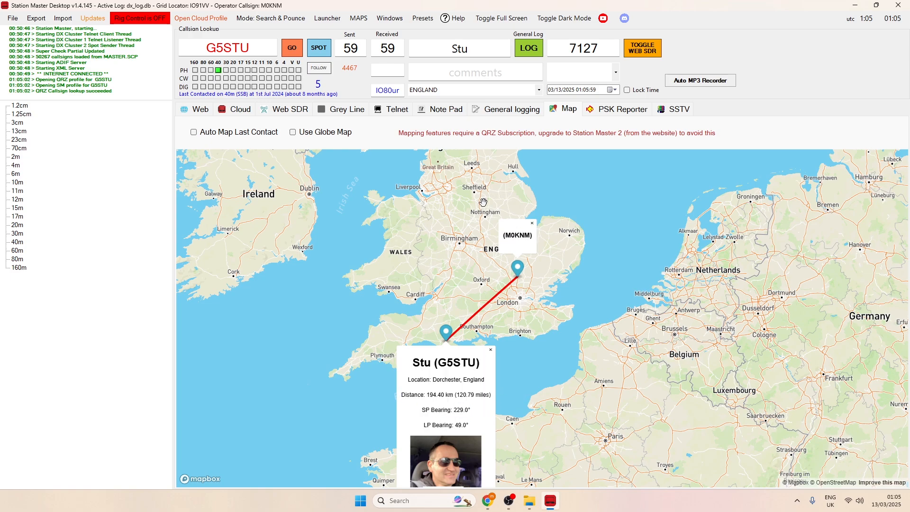
pyautogui.scroll(1, 482, 204)
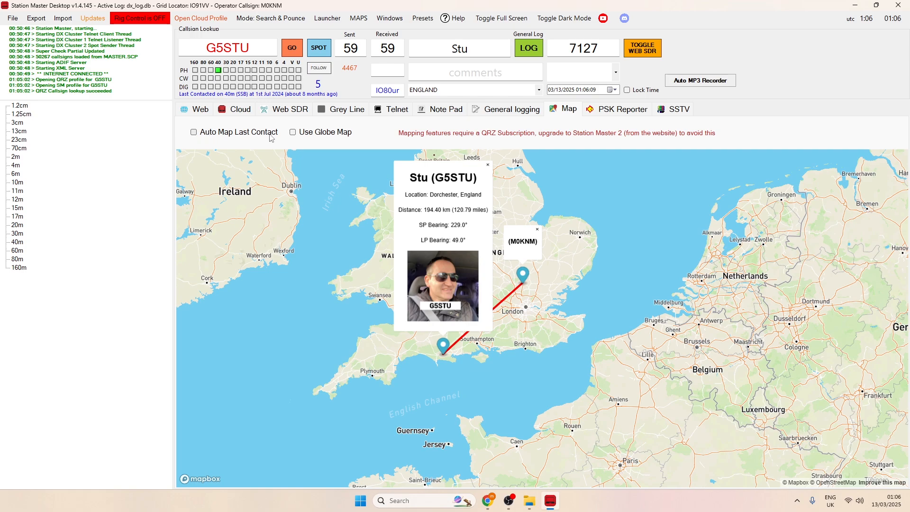
# - Enable automatic mapping of the last contact and examine the distance to RV3TV
pyautogui.click(194, 133)
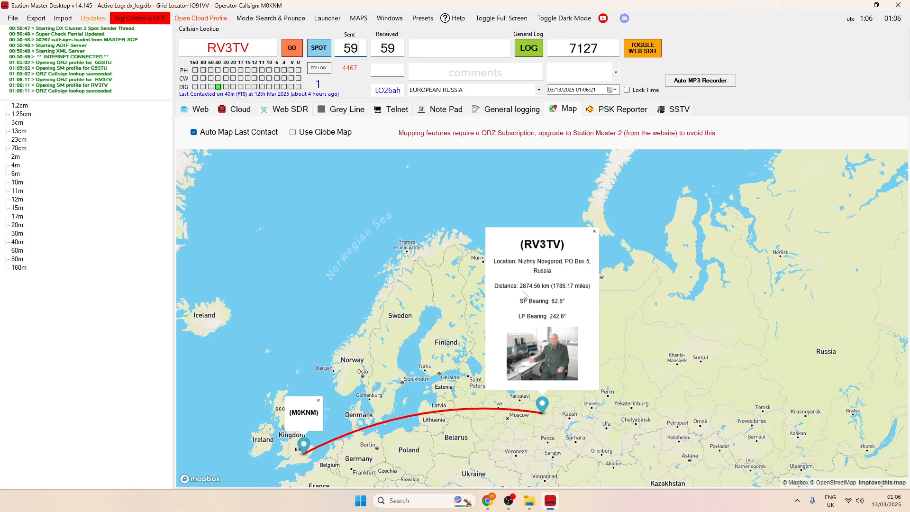
pyautogui.moveTo(532, 289); pyautogui.dragTo(586, 285)
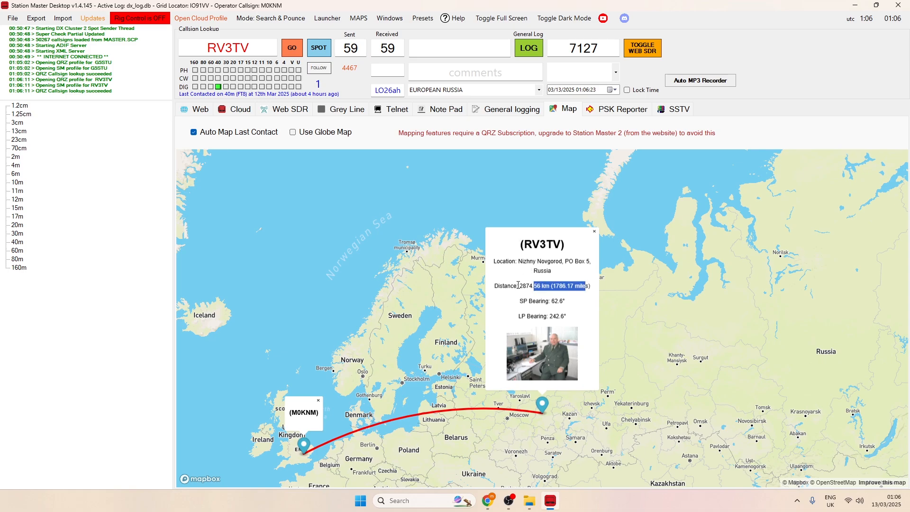
pyautogui.moveTo(518, 284); pyautogui.dragTo(577, 285)
pyautogui.click(579, 295)
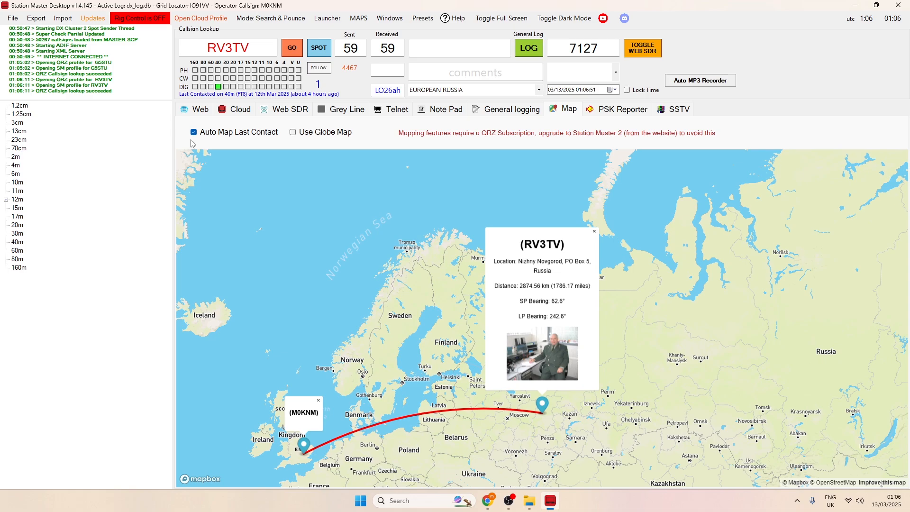
# - Enter the callsign box to demonstrate Auto Map switching off, dismiss the notice, and re-enable Auto Map Last Contact
pyautogui.click(194, 132)
pyautogui.click(205, 52)
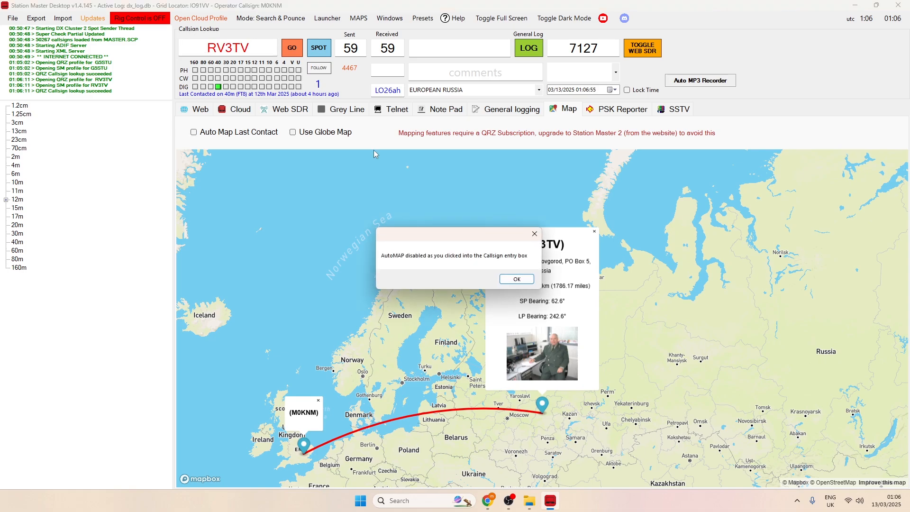
pyautogui.click(514, 280)
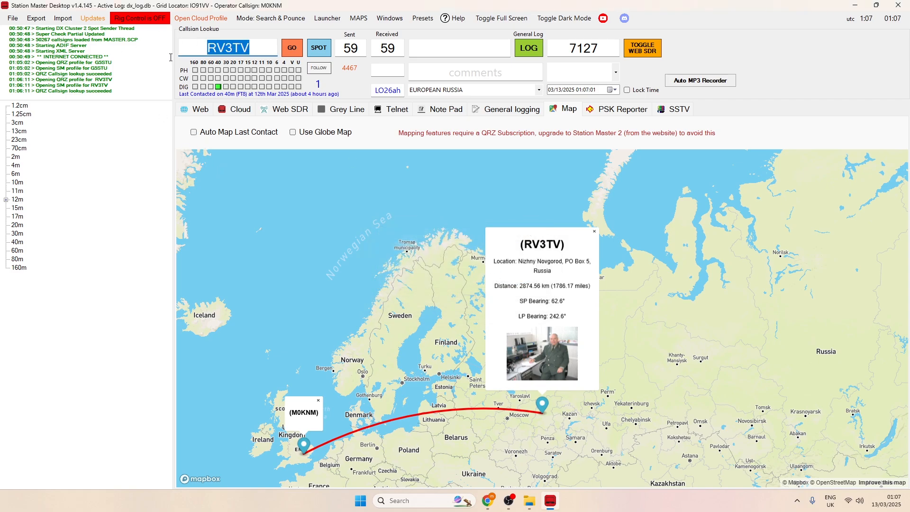
pyautogui.click(242, 49)
pyautogui.click(194, 133)
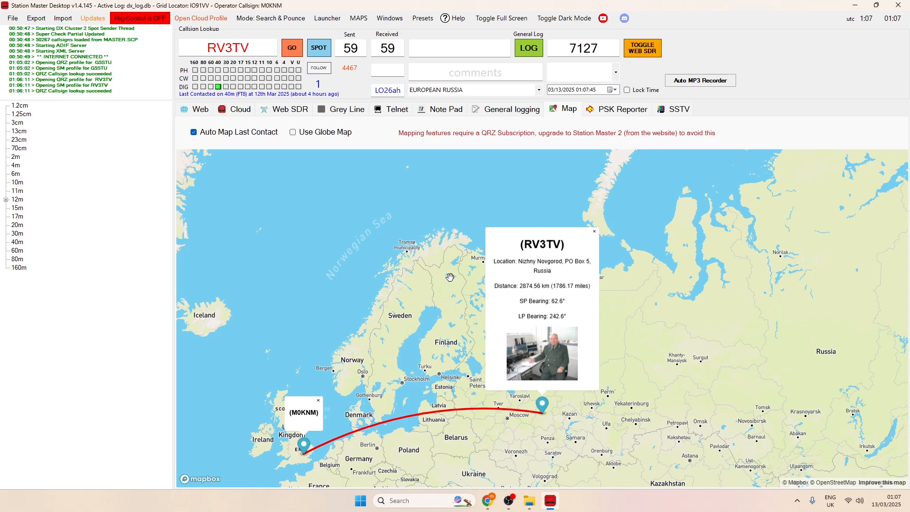
# - Turn off Auto Map Last Contact and clear the callsign entry
pyautogui.click(194, 132)
pyautogui.click(185, 44)
pyautogui.press('BackSpace')
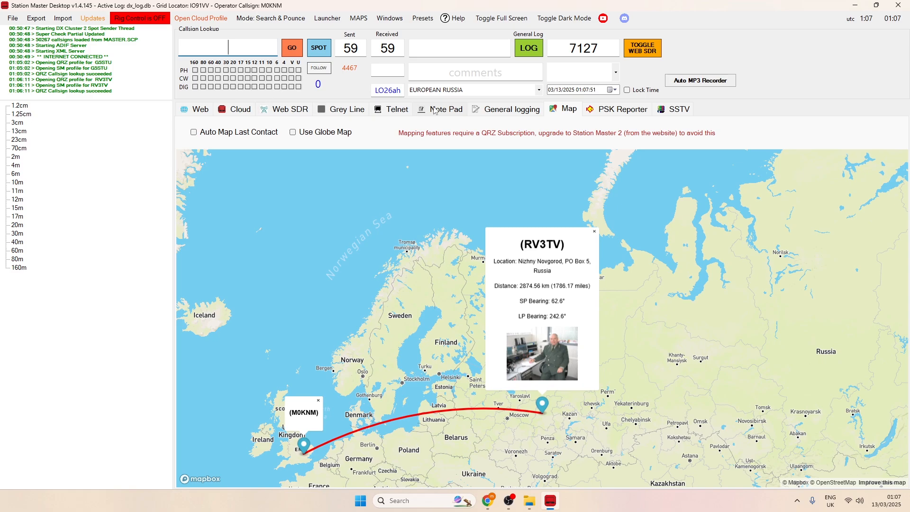
# - Review the general logging contact list and the SSTV page
pyautogui.click(506, 111)
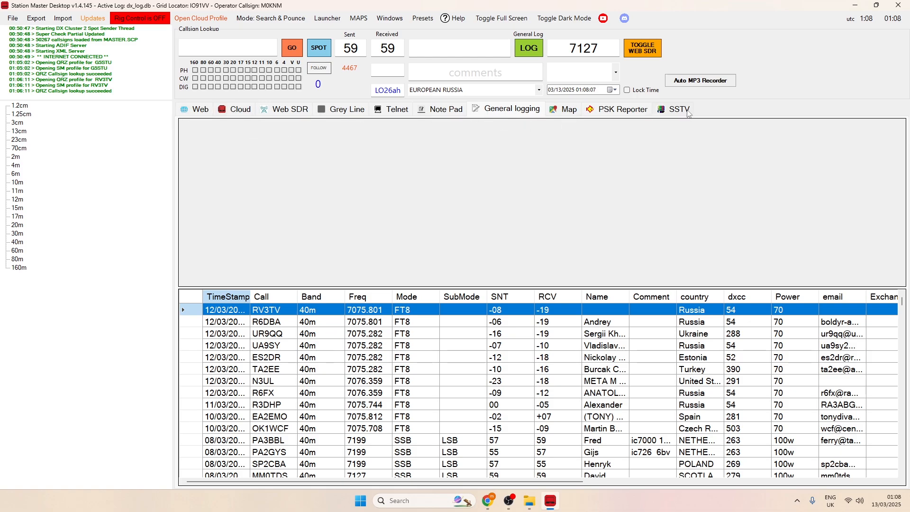
pyautogui.click(687, 112)
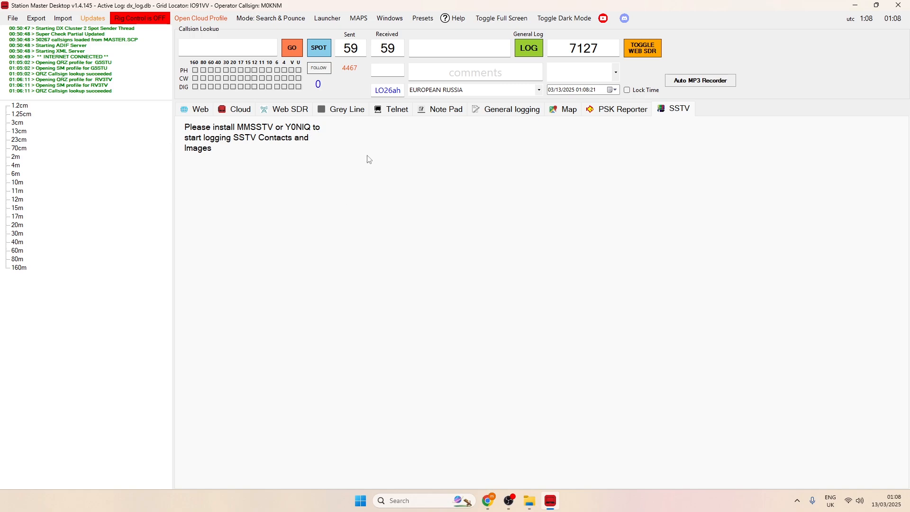
# - Refresh PSK Reporter for M0KNM's 40m FT8 signals over 24 hours and inspect reception reports around Europe and the Middle East
pyautogui.click(619, 112)
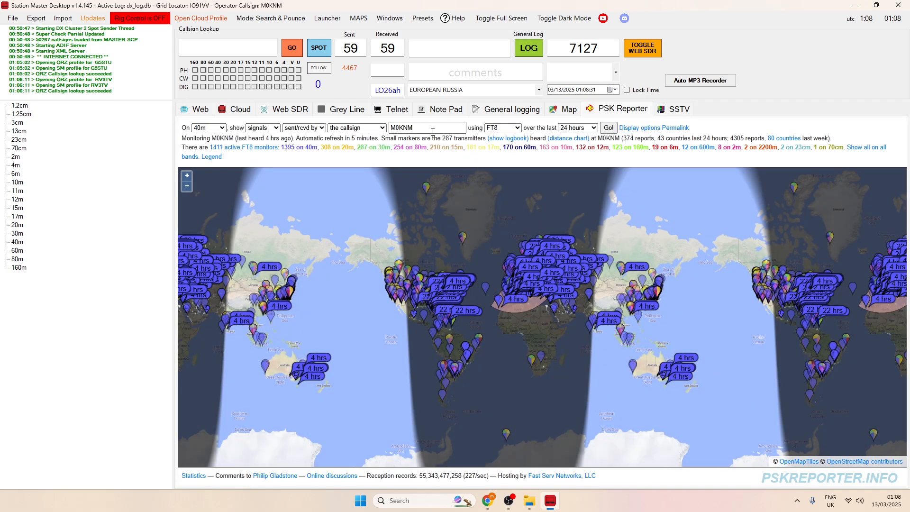
pyautogui.click(606, 128)
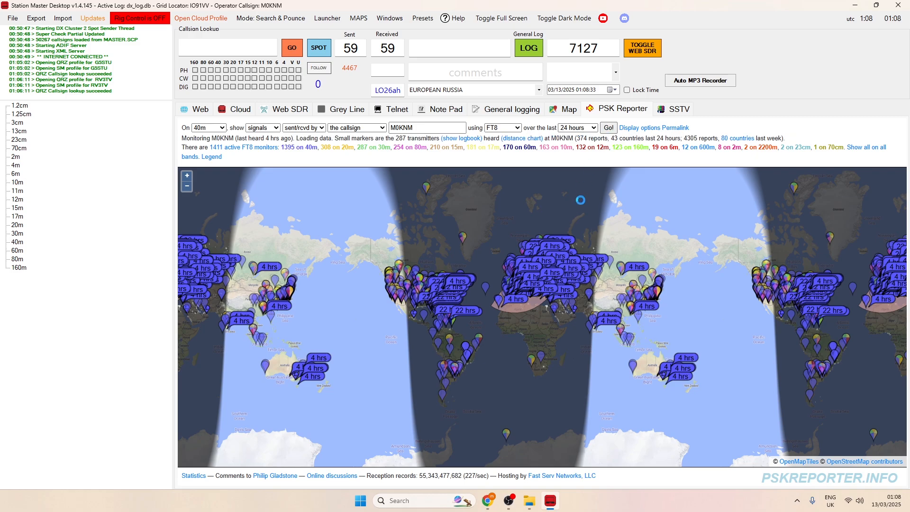
pyautogui.moveTo(571, 260)
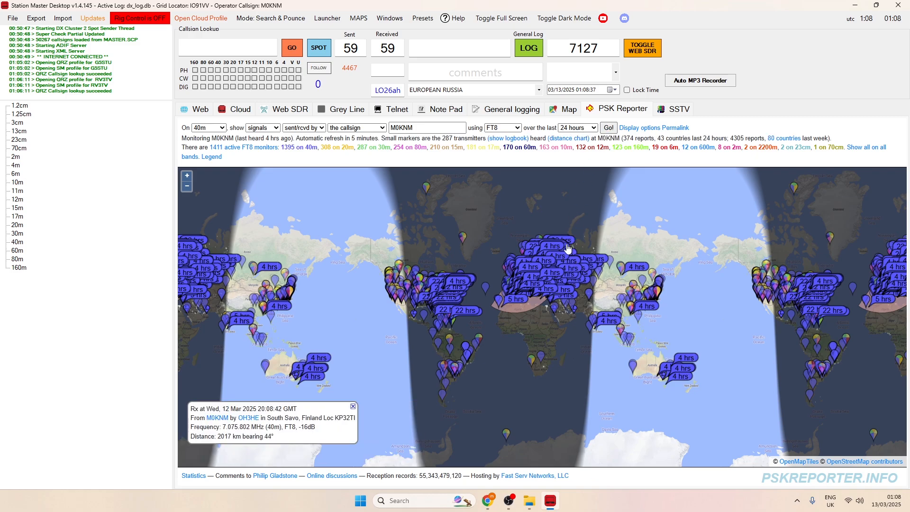
pyautogui.click(570, 308)
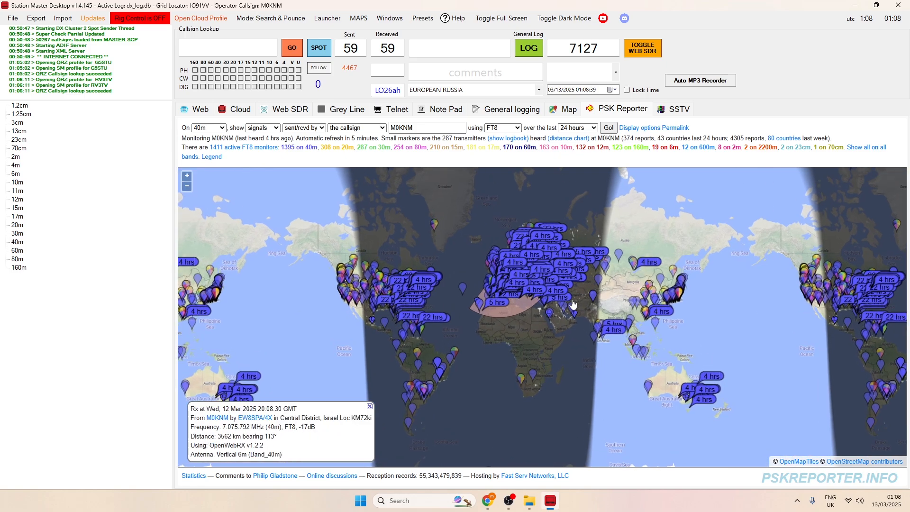
pyautogui.scroll(2, 575, 294)
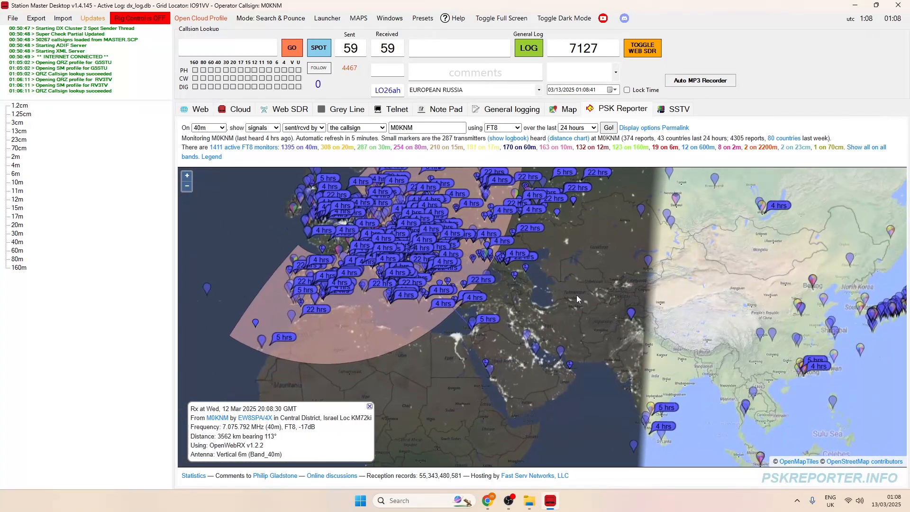
pyautogui.scroll(1, 577, 293)
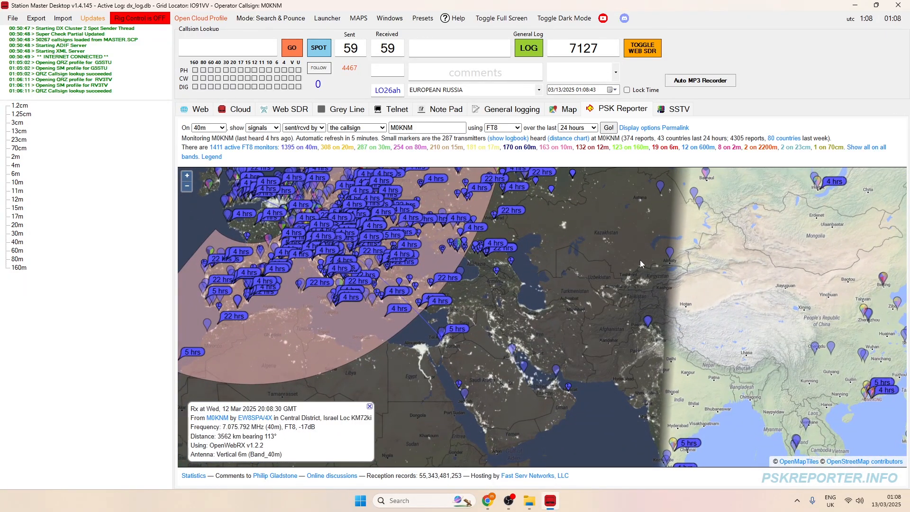
# - Examine the PSK Reporter reception reports and monitors across East Asia, including the Hong Kong report
pyautogui.moveTo(640, 260); pyautogui.dragTo(496, 325)
pyautogui.scroll(-2, 500, 315)
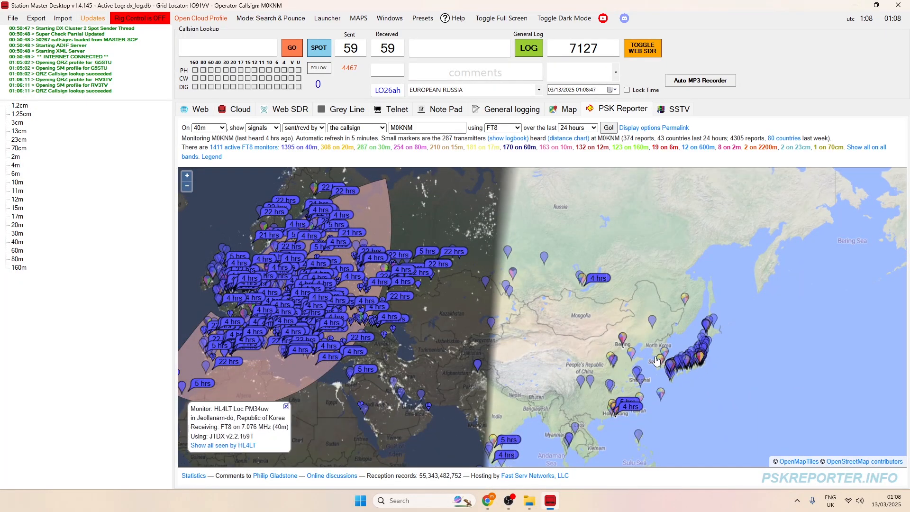
pyautogui.scroll(1, 592, 273)
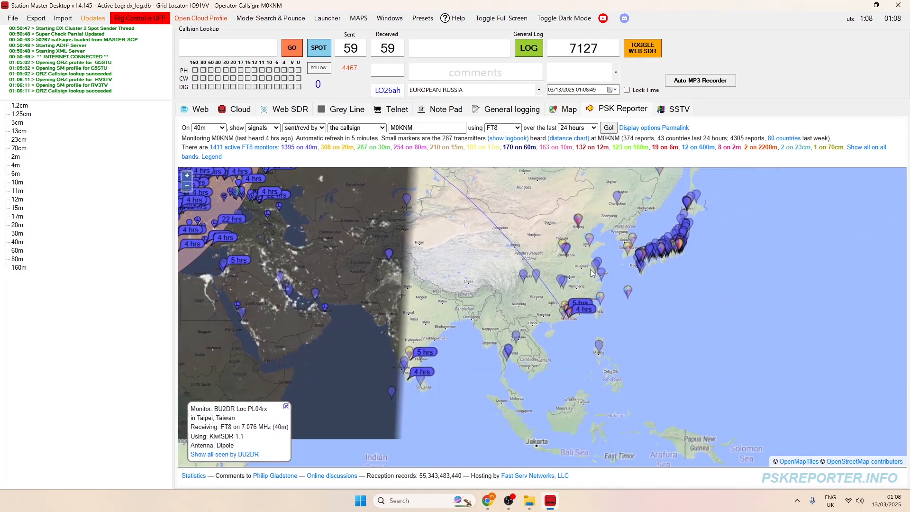
pyautogui.scroll(1, 576, 262)
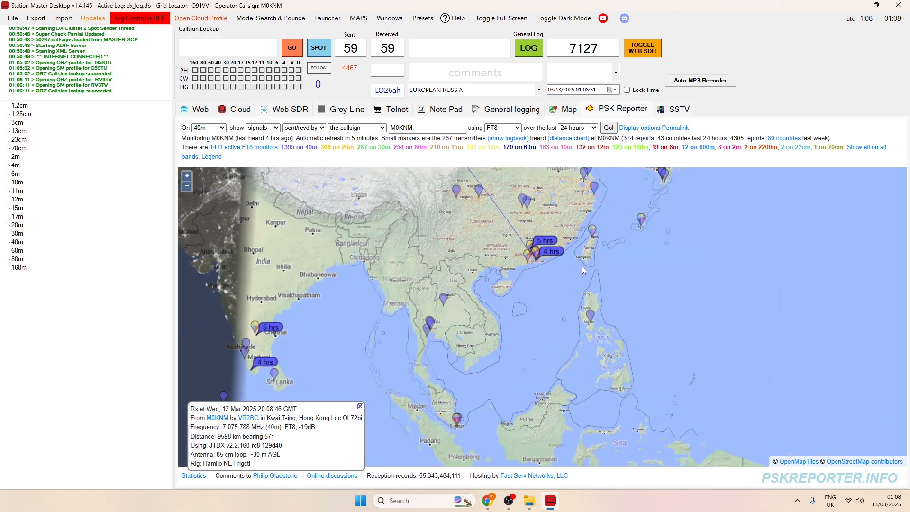
pyautogui.scroll(-2, 537, 264)
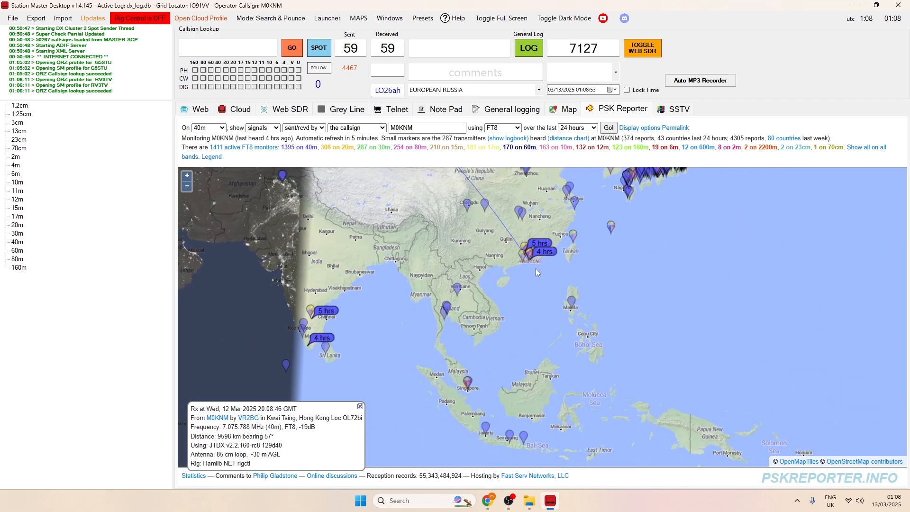
pyautogui.scroll(-2, 527, 272)
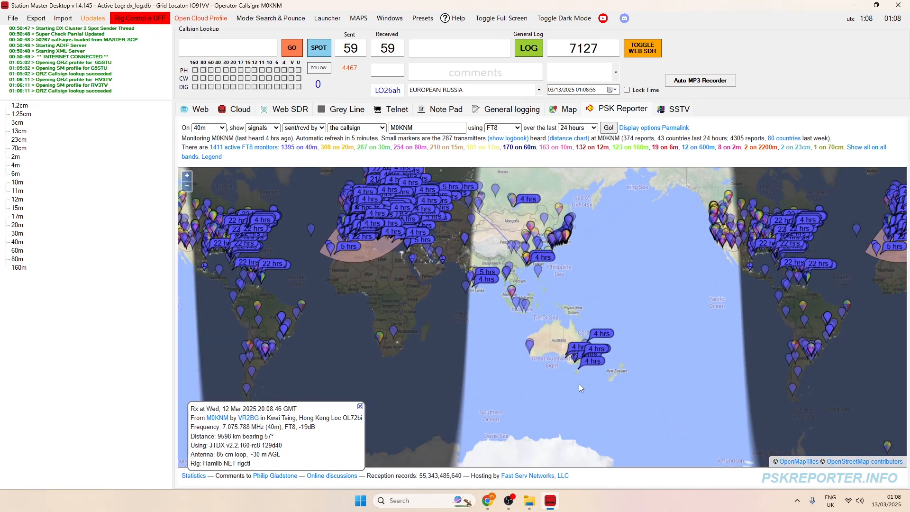
# - Inspect the Australian reception reports, including Tasmania and South Australia, and return to a world view of the reports
pyautogui.moveTo(599, 365)
pyautogui.scroll(2, 599, 365)
pyautogui.scroll(2, 599, 365)
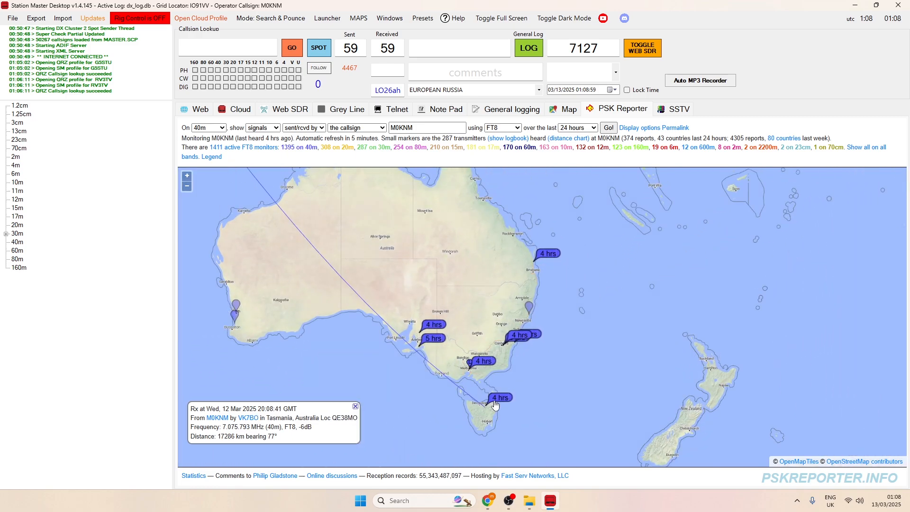
pyautogui.moveTo(429, 341)
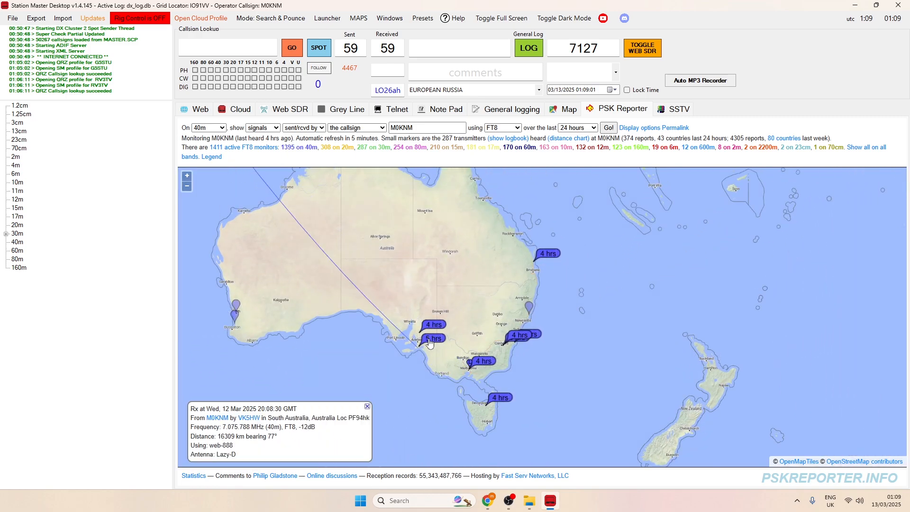
pyautogui.scroll(-3, 429, 342)
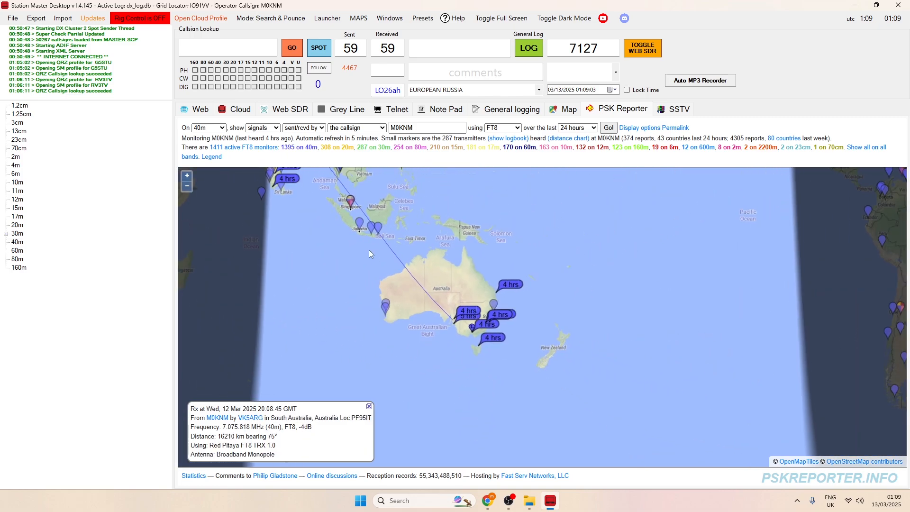
pyautogui.scroll(-1, 337, 234)
pyautogui.moveTo(345, 235); pyautogui.dragTo(504, 431)
pyautogui.moveTo(469, 385)
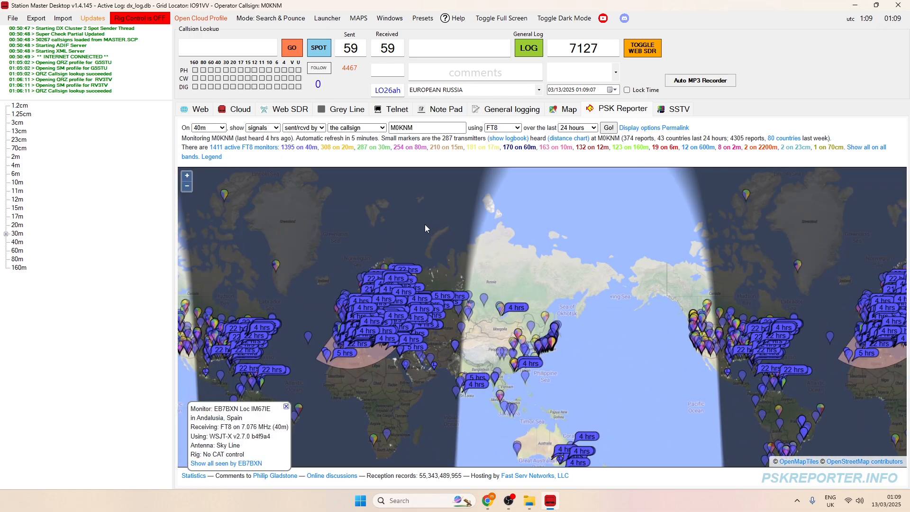
# - Return to the general log, search for previously worked callsigns matching G6D, and clear the callsign entry
pyautogui.click(566, 112)
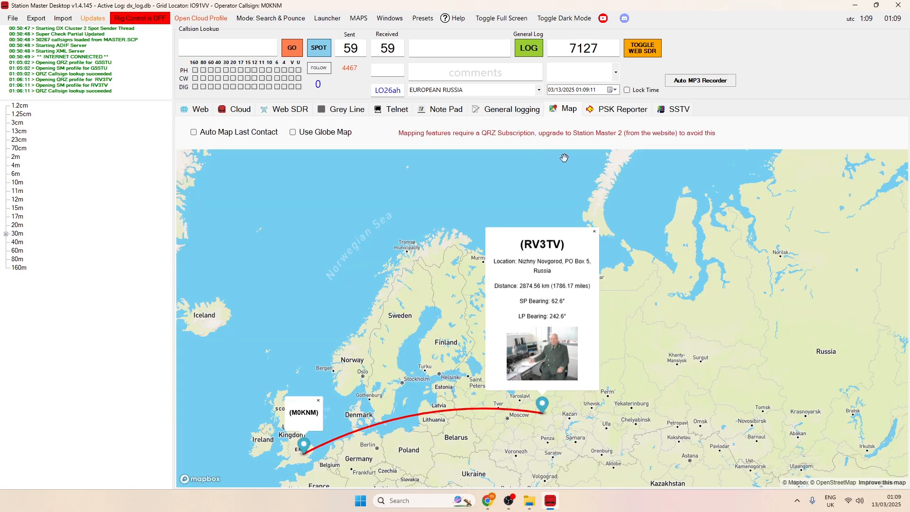
pyautogui.click(505, 111)
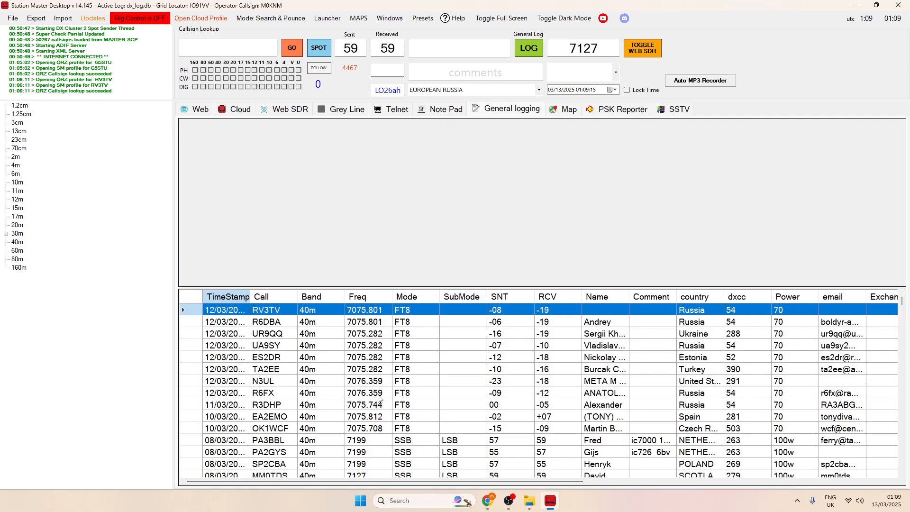
pyautogui.click(247, 48)
pyautogui.write('G6D')
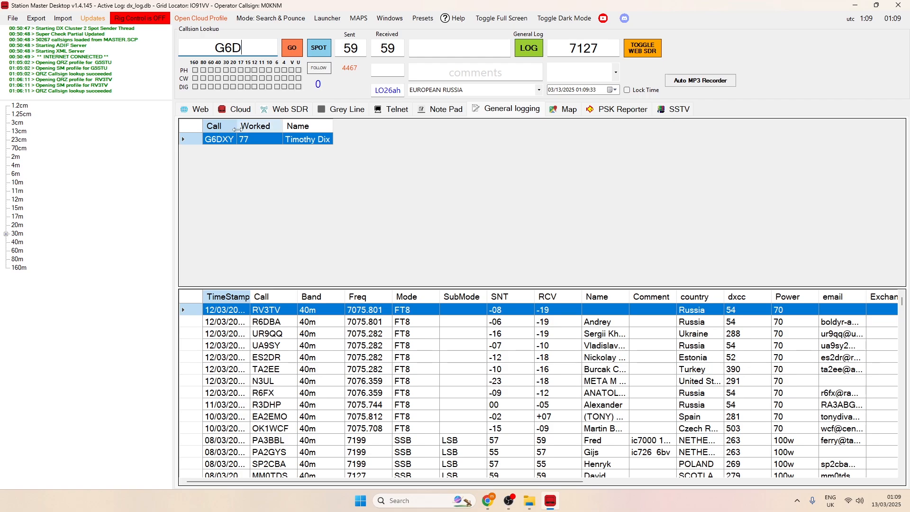
pyautogui.press('BackSpace')
pyautogui.press('BackSpace')
pyautogui.press('BackSpace')
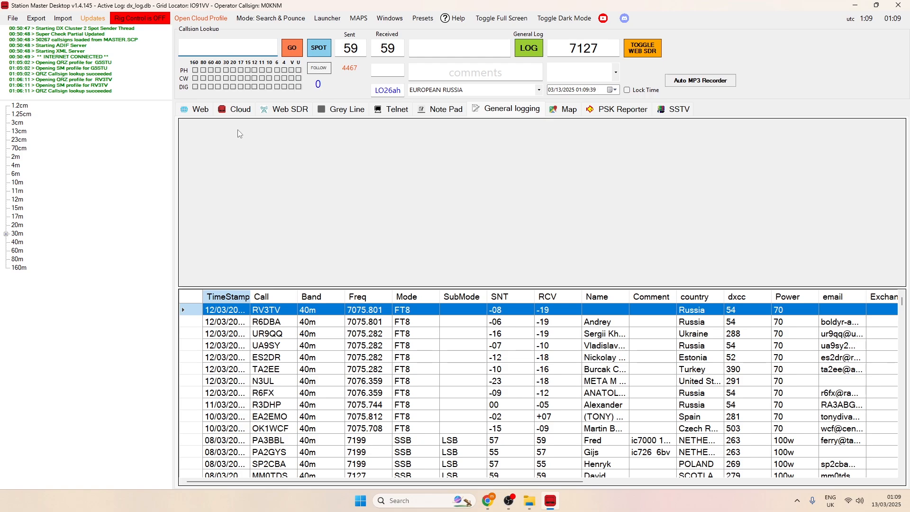
pyautogui.write('G4BY')
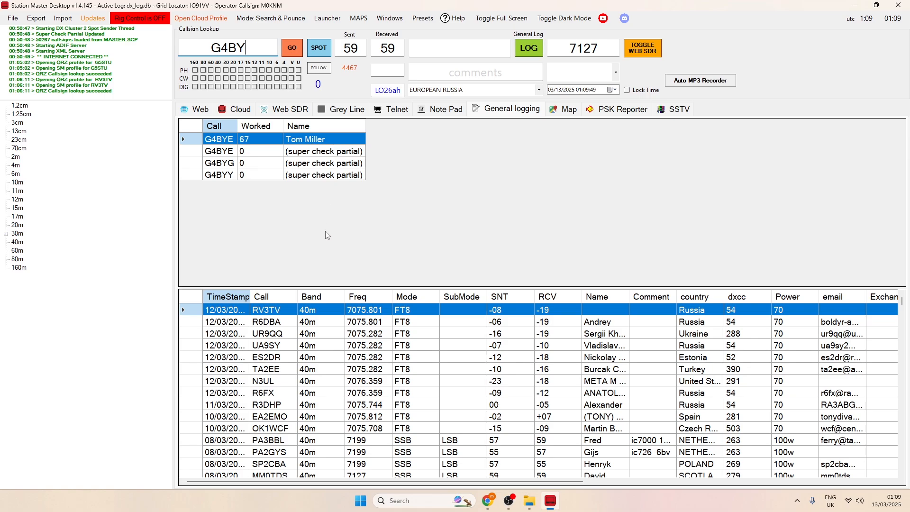
pyautogui.moveTo(254, 50); pyautogui.dragTo(186, 41)
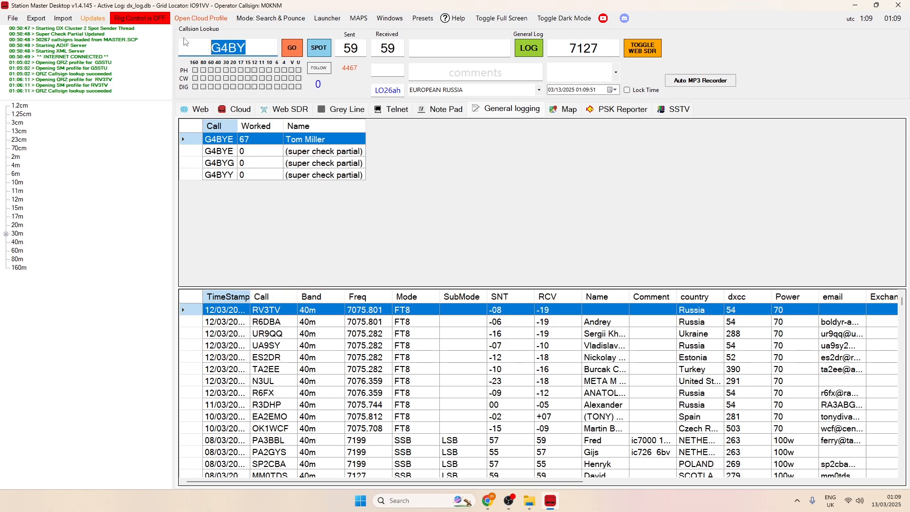
pyautogui.press('BackSpace')
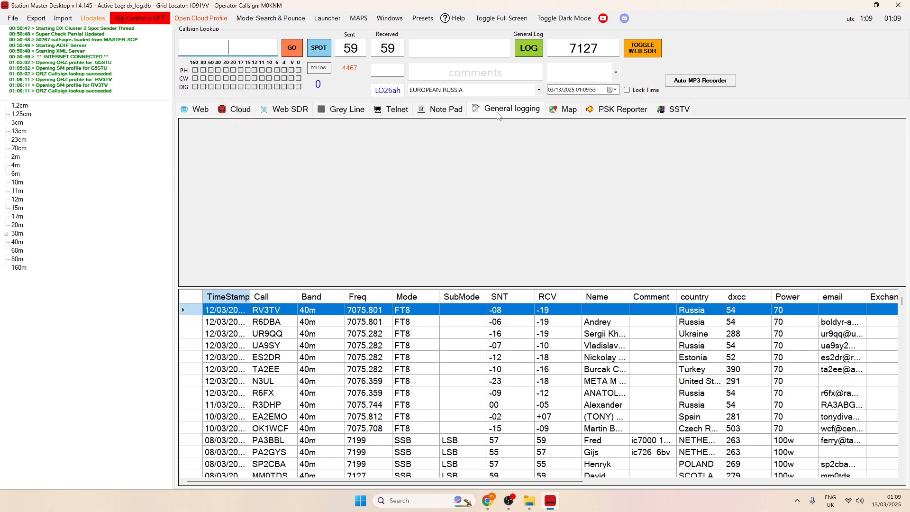
# - Try out the Note Pad by entering some sample text and erasing it
pyautogui.click(441, 112)
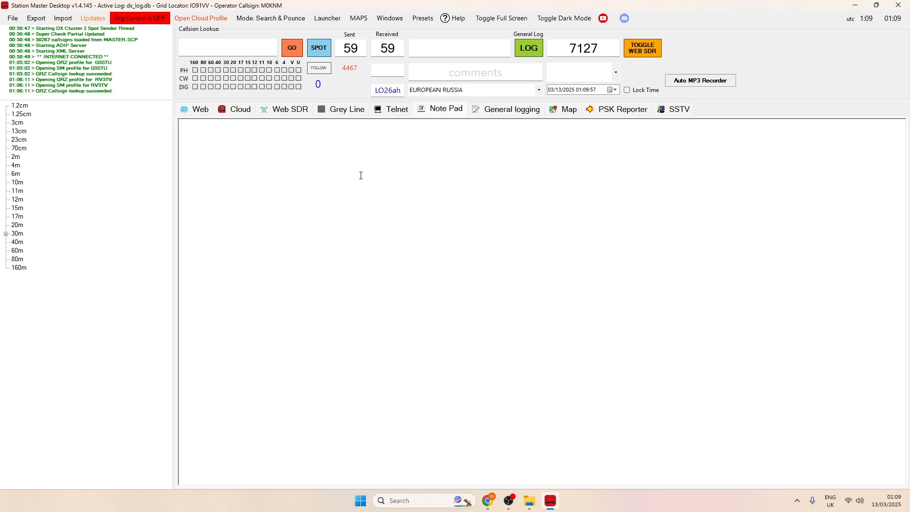
pyautogui.write('jgbfufbnyfy')
pyautogui.press('BackSpace')
pyautogui.press('BackSpace')
pyautogui.press('BackSpace')
pyautogui.press('BackSpace')
pyautogui.press('BackSpace')
pyautogui.press('BackSpace')
# - View the DX cluster spots in Telnet and the Grey Line day-night world map
pyautogui.click(391, 112)
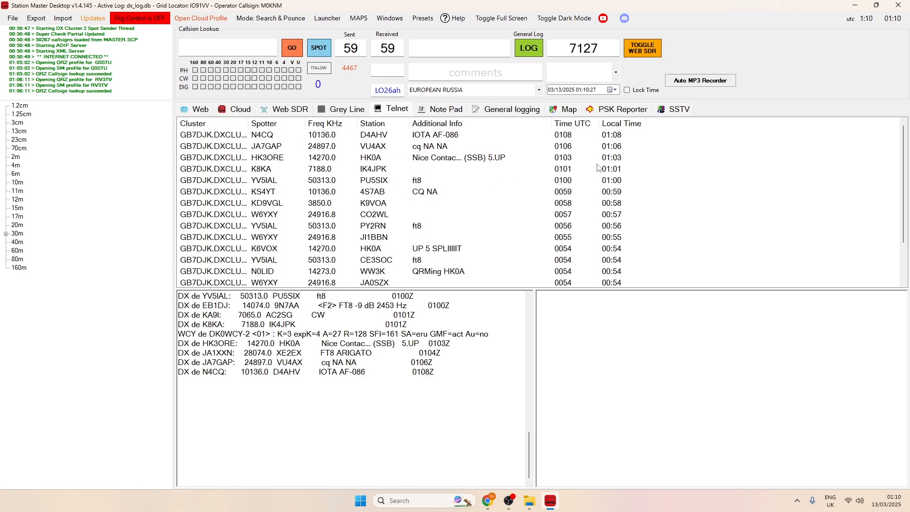
pyautogui.click(347, 110)
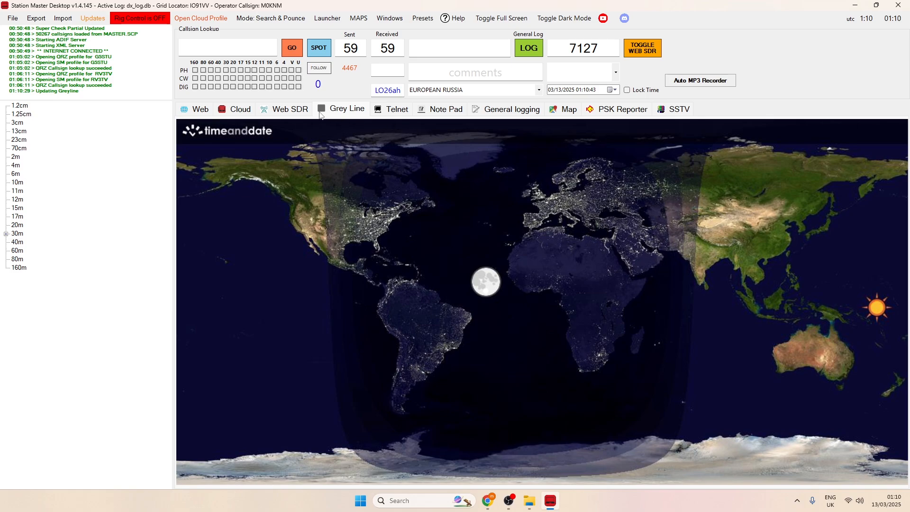
# - Switch on the Web SDR receiver and tune it to about 1899 kHz on the 160m band
pyautogui.click(294, 111)
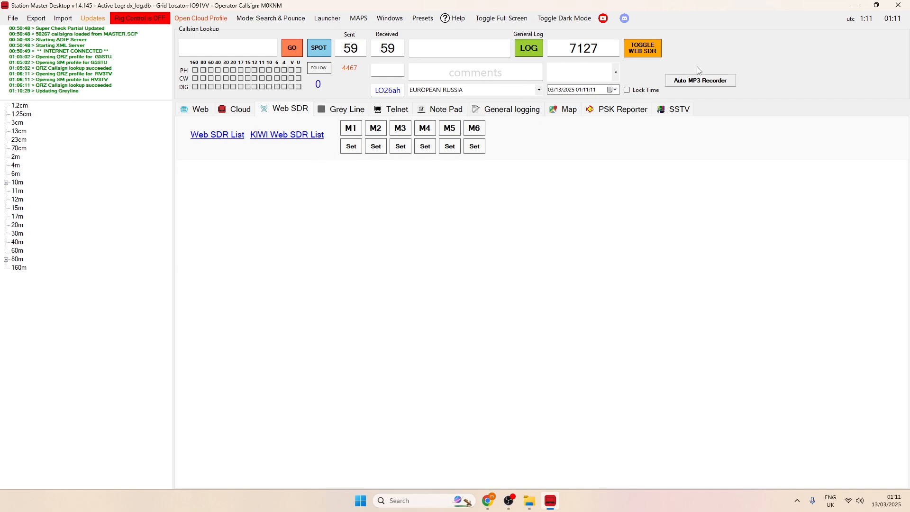
pyautogui.click(641, 48)
pyautogui.click(643, 51)
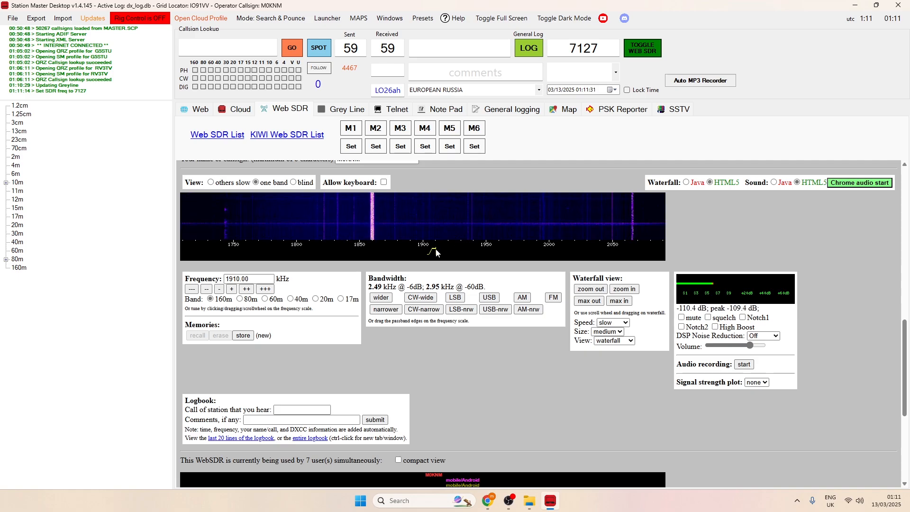
pyautogui.moveTo(435, 252)
pyautogui.mouseDown()
pyautogui.moveTo(414, 252)
pyautogui.moveTo(513, 253)
pyautogui.moveTo(420, 253)
pyautogui.mouseUp()
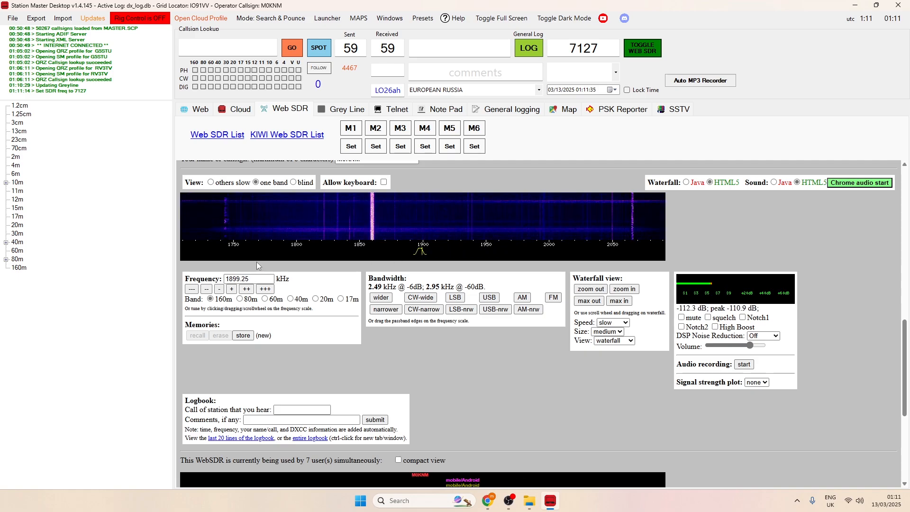
# - Change the Web SDR to the 40m band and tune it up to 7072.38 kHz
pyautogui.click(290, 298)
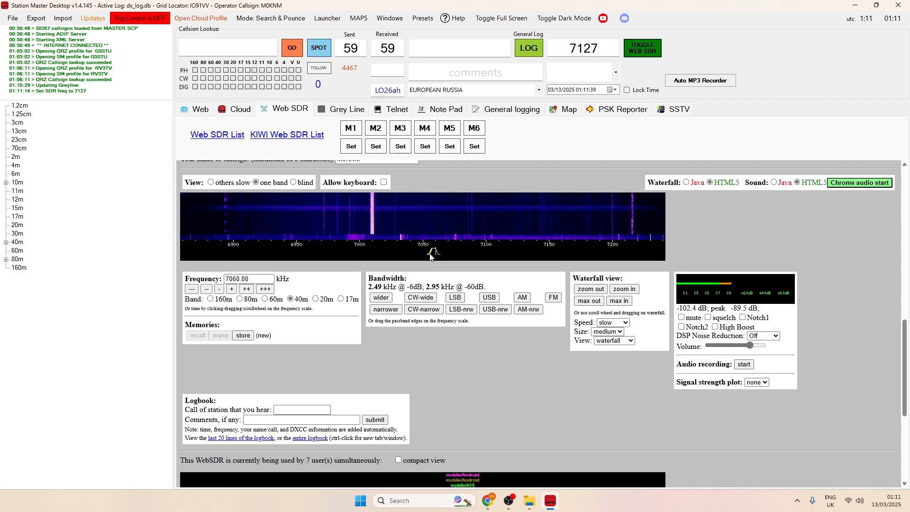
pyautogui.moveTo(433, 256)
pyautogui.mouseDown()
pyautogui.moveTo(404, 256)
pyautogui.moveTo(414, 256)
pyautogui.mouseUp()
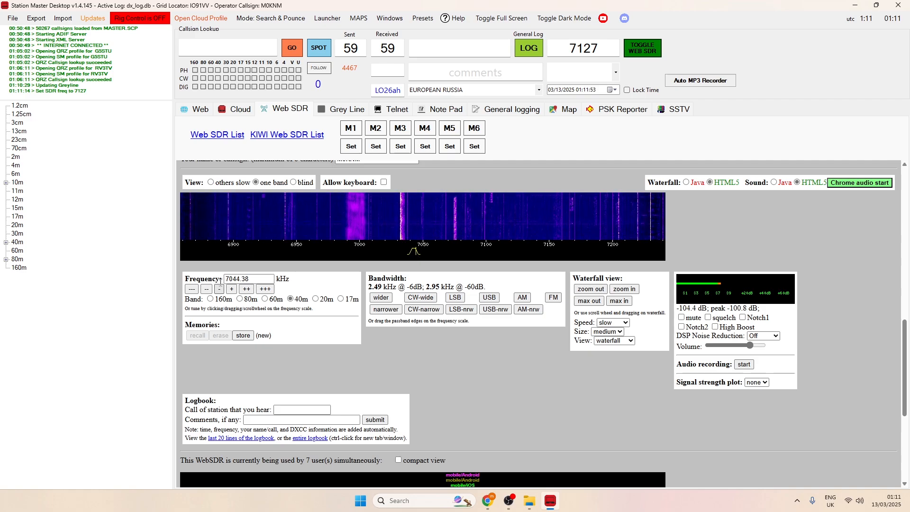
pyautogui.click(251, 290)
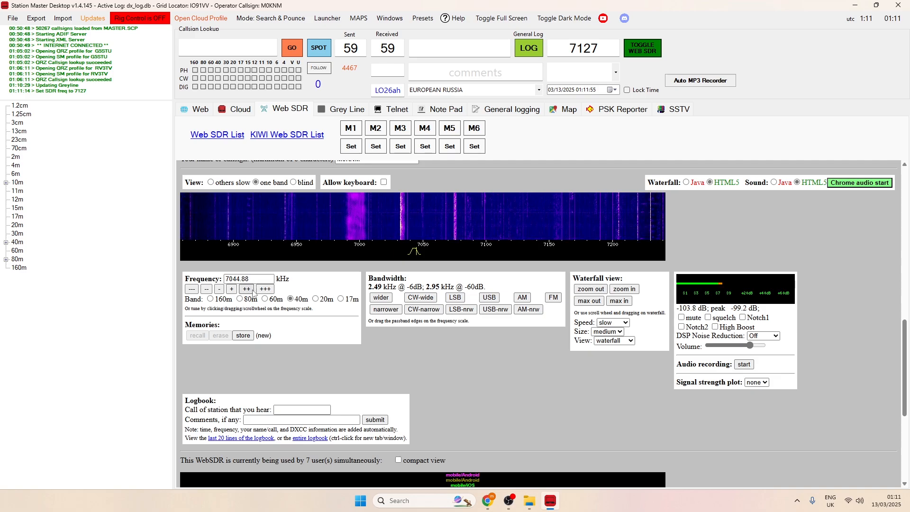
pyautogui.click(264, 289)
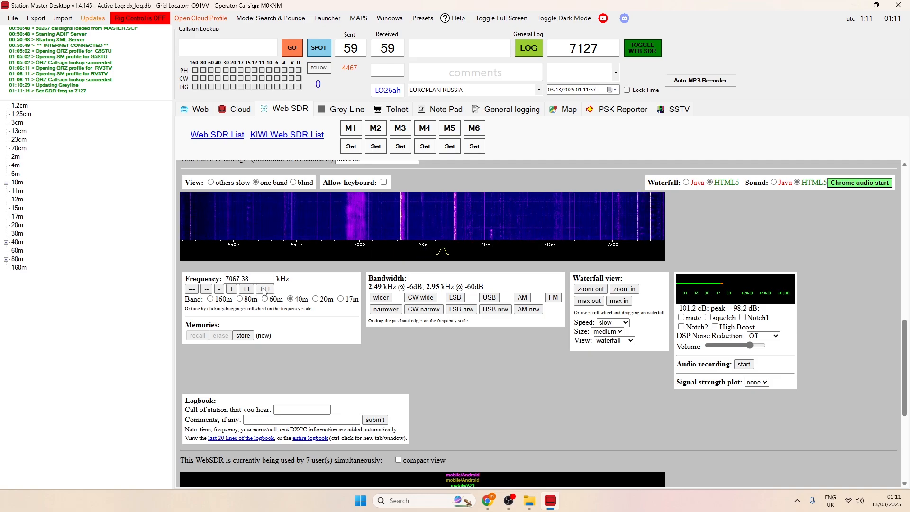
pyautogui.click(264, 290)
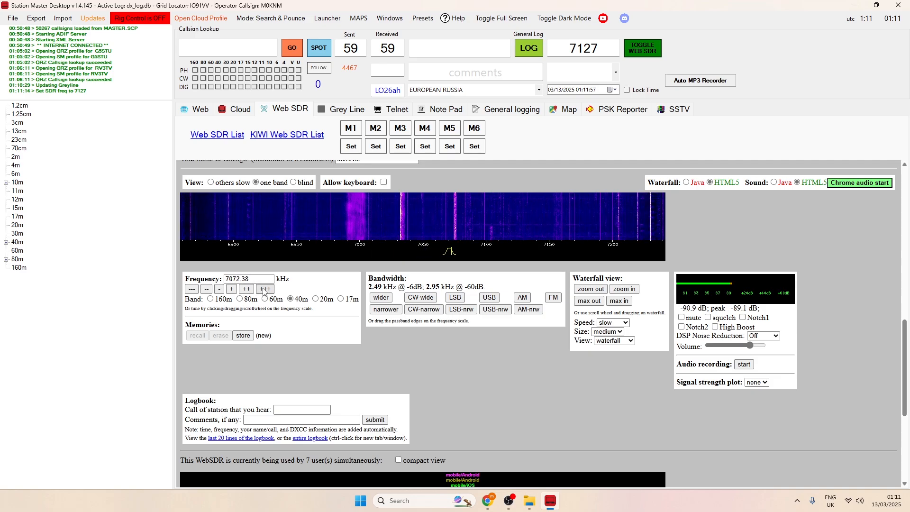
# - Fine-tune the Web SDR frequency to 7074.00 kHz and set its mode to USB
pyautogui.click(231, 291)
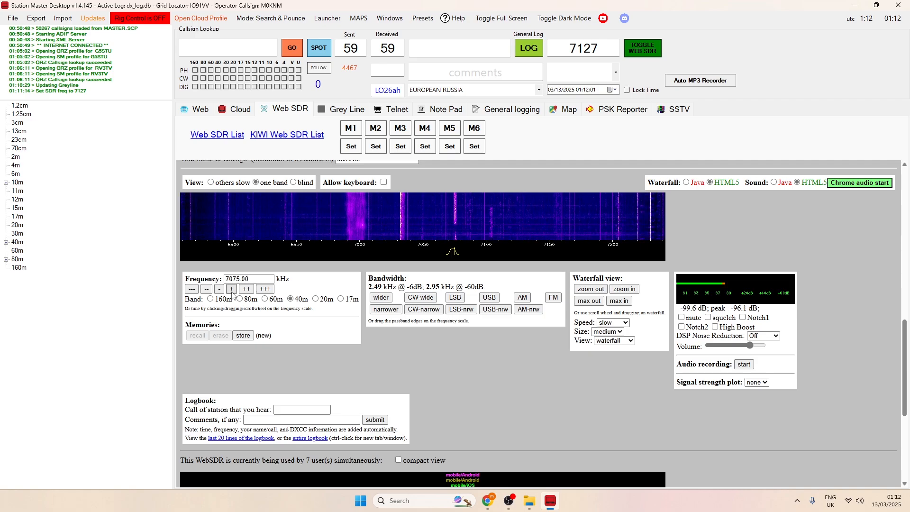
pyautogui.click(220, 290)
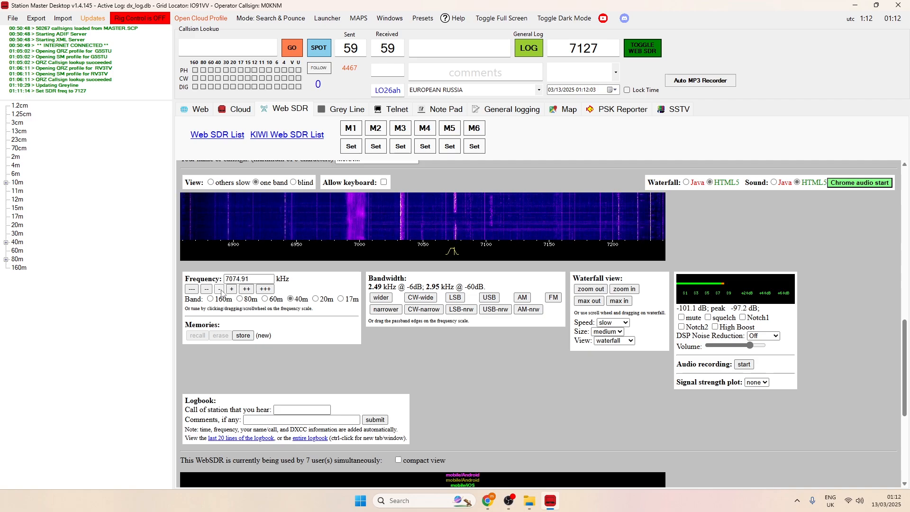
pyautogui.click(220, 289)
pyautogui.click(219, 290)
pyautogui.click(220, 289)
pyautogui.click(219, 290)
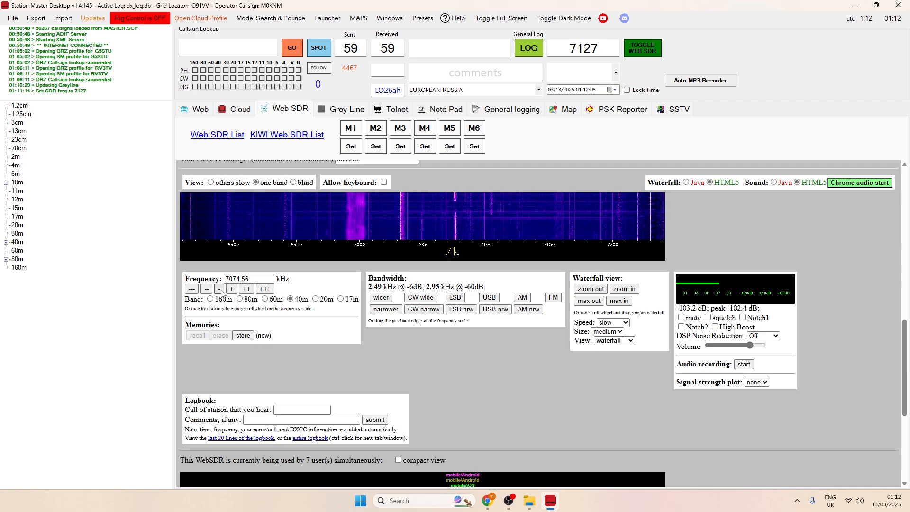
pyautogui.click(220, 289)
pyautogui.click(219, 289)
pyautogui.click(219, 290)
pyautogui.click(219, 290)
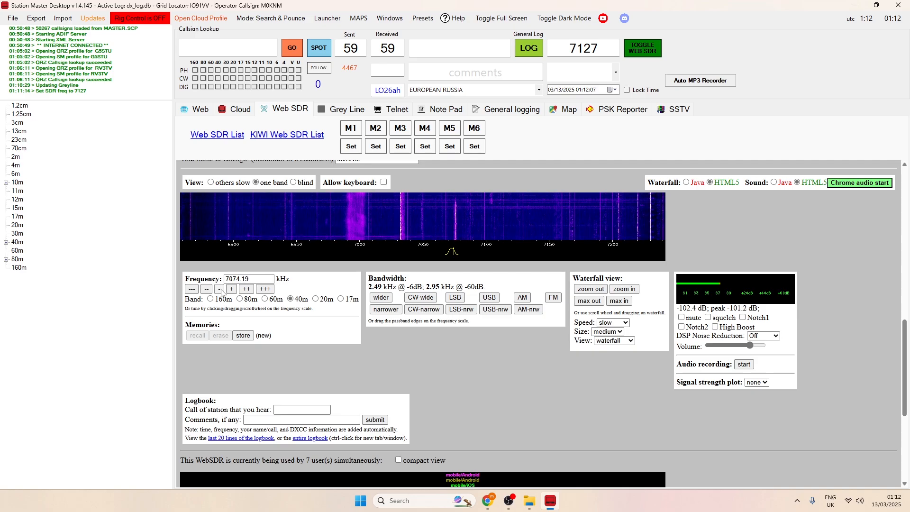
pyautogui.click(221, 291)
pyautogui.click(221, 291)
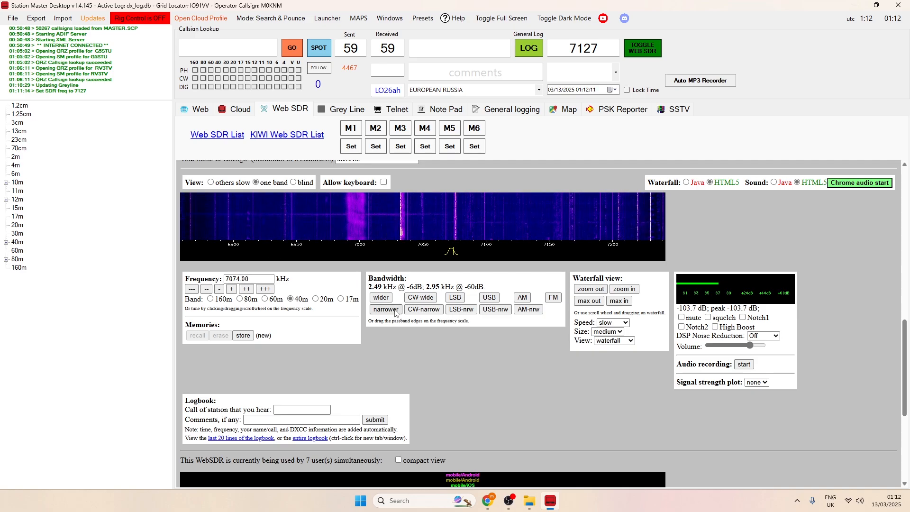
pyautogui.click(490, 299)
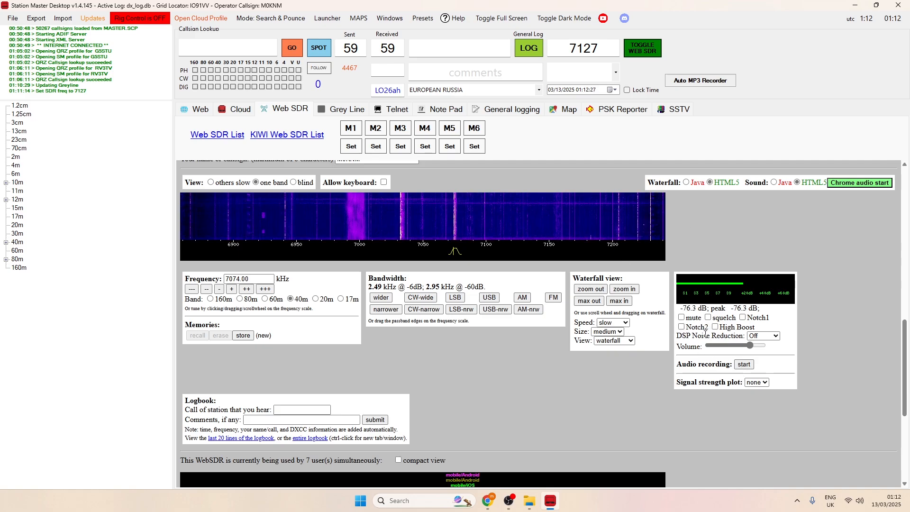
# - Mute the Web SDR audio and turn off the Web SDR toggle
pyautogui.click(681, 317)
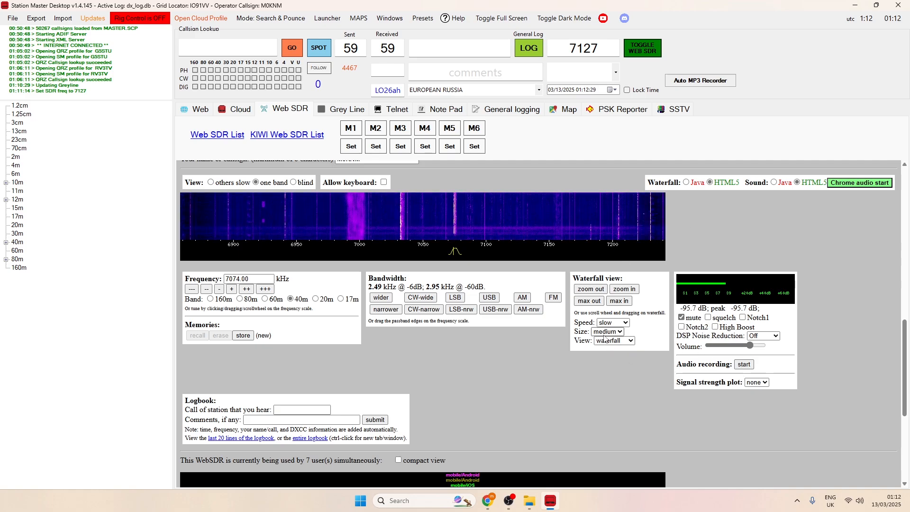
pyautogui.scroll(10, 777, 216)
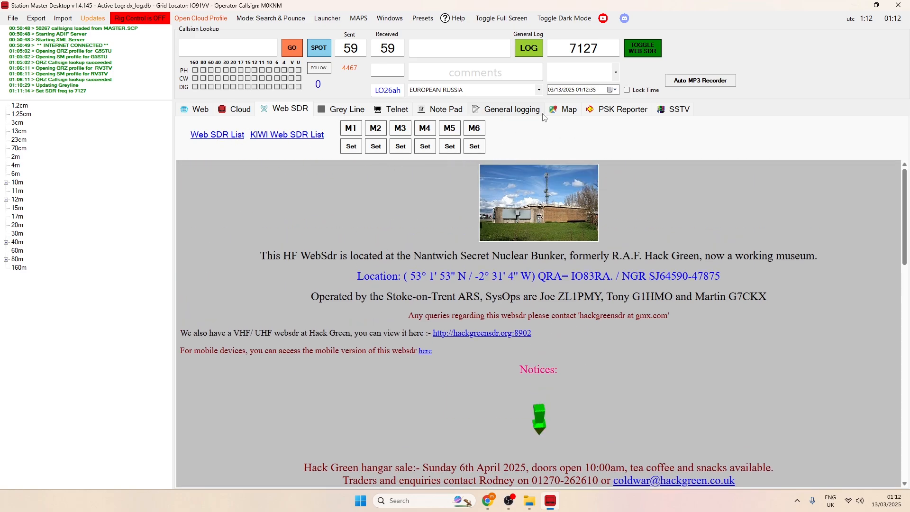
pyautogui.click(638, 51)
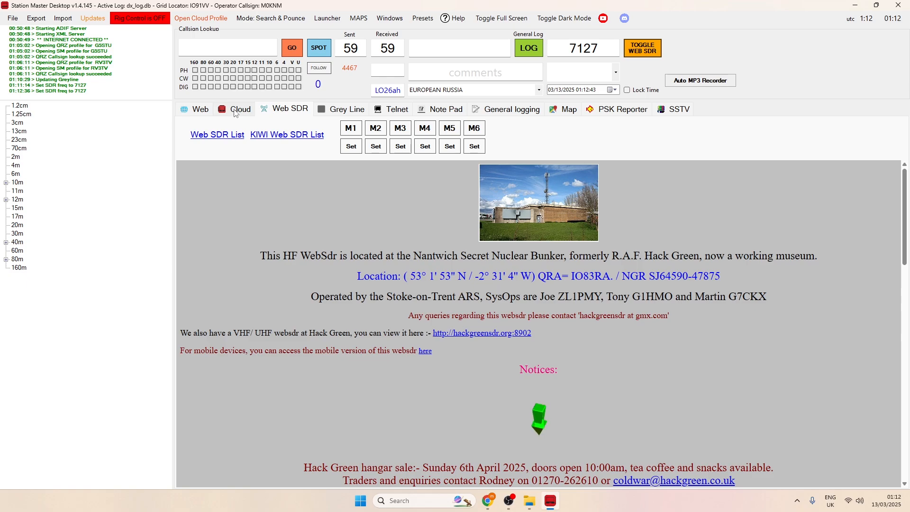
# - Return to the Cloud home page and review the Station Master versions offered for download
pyautogui.click(235, 113)
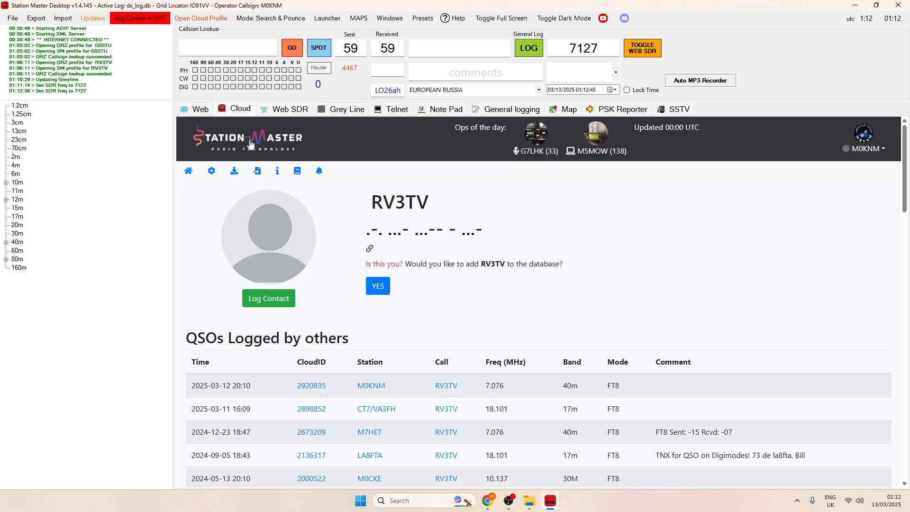
pyautogui.click(251, 143)
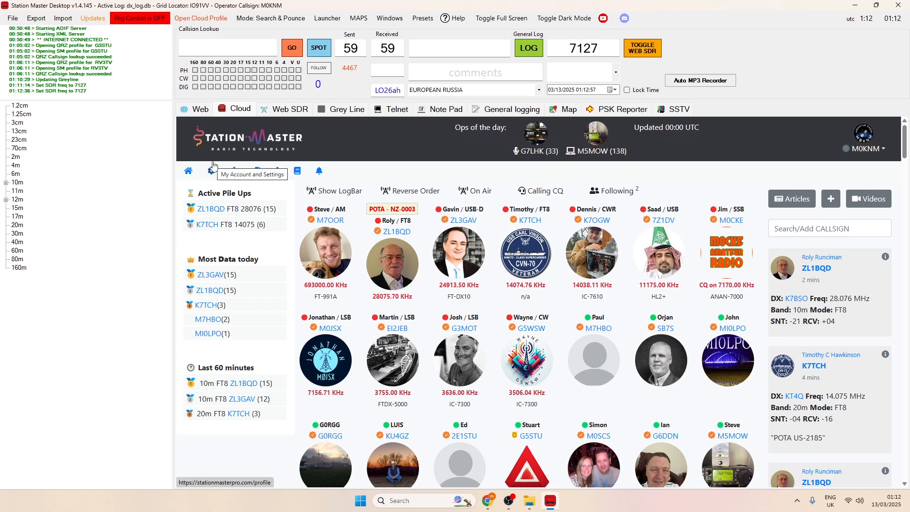
pyautogui.click(234, 171)
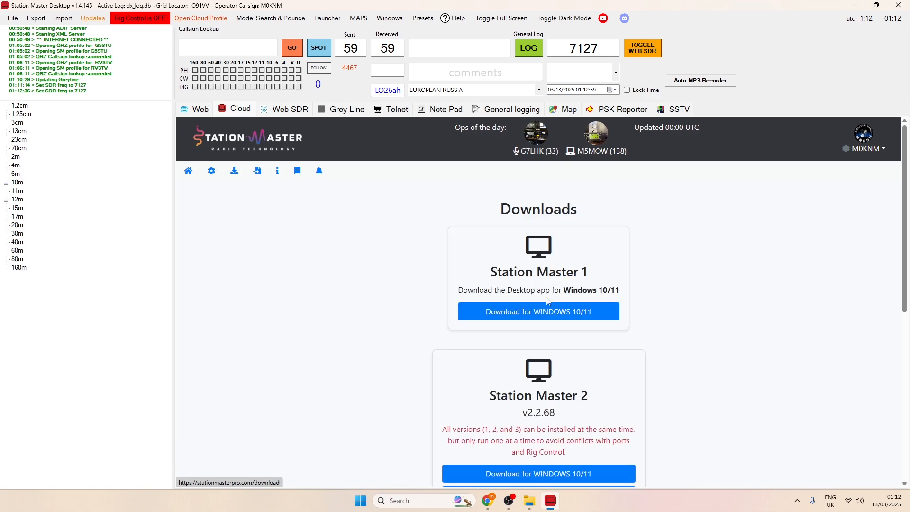
pyautogui.scroll(-2, 592, 203)
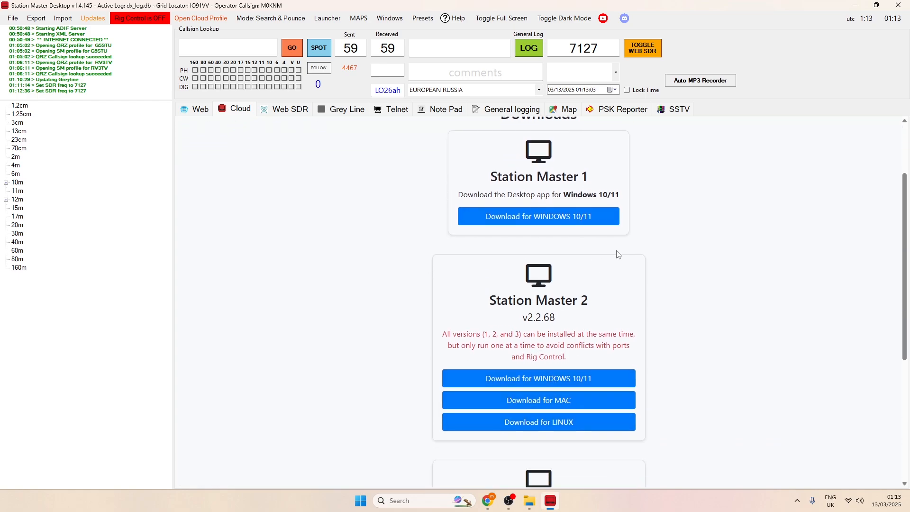
pyautogui.scroll(-5, 436, 296)
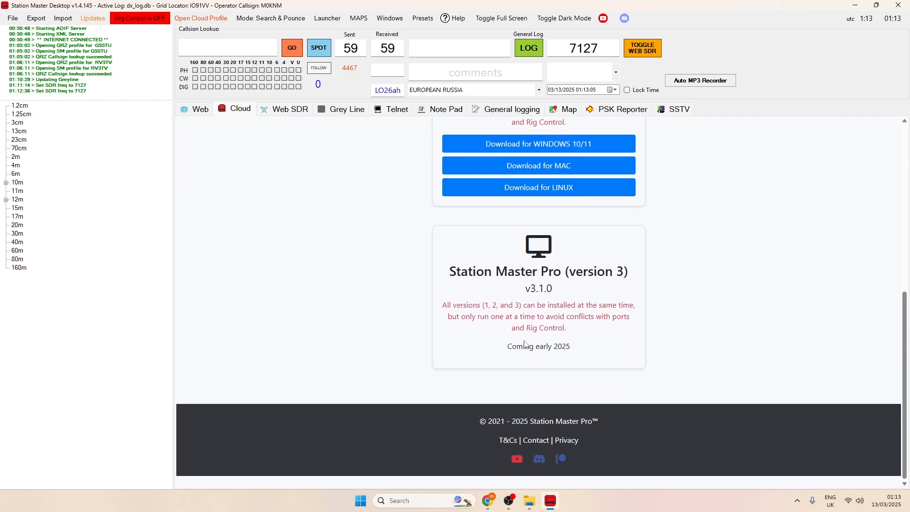
pyautogui.scroll(7, 664, 287)
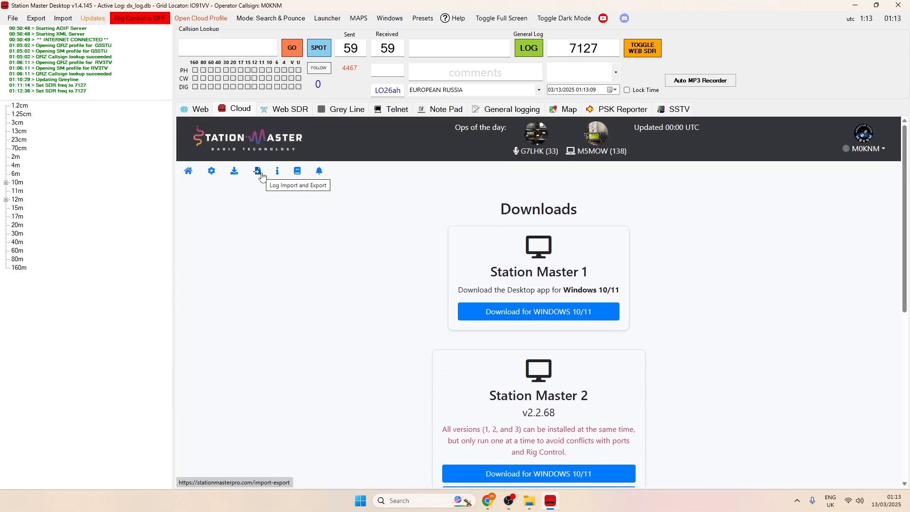
# - Review the Cloud's log Import & Export page, including the ADIF export options and file list
pyautogui.click(257, 171)
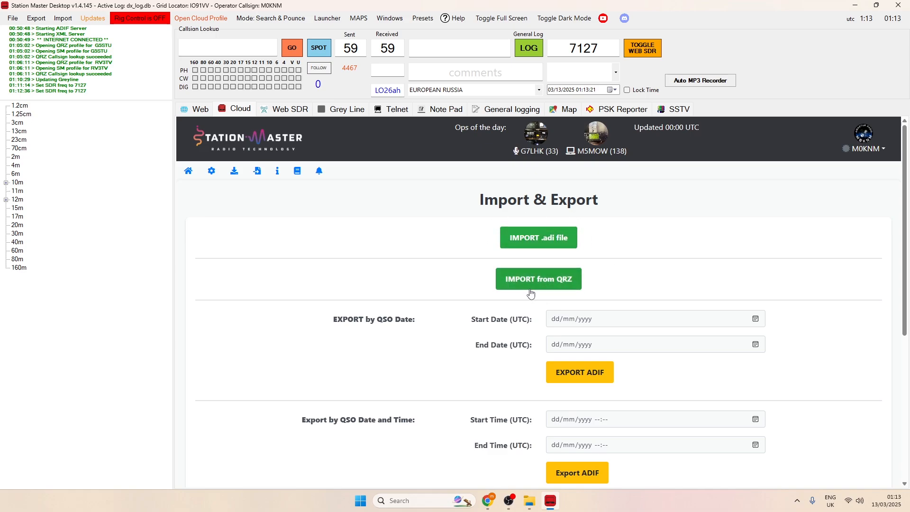
pyautogui.scroll(-3, 521, 308)
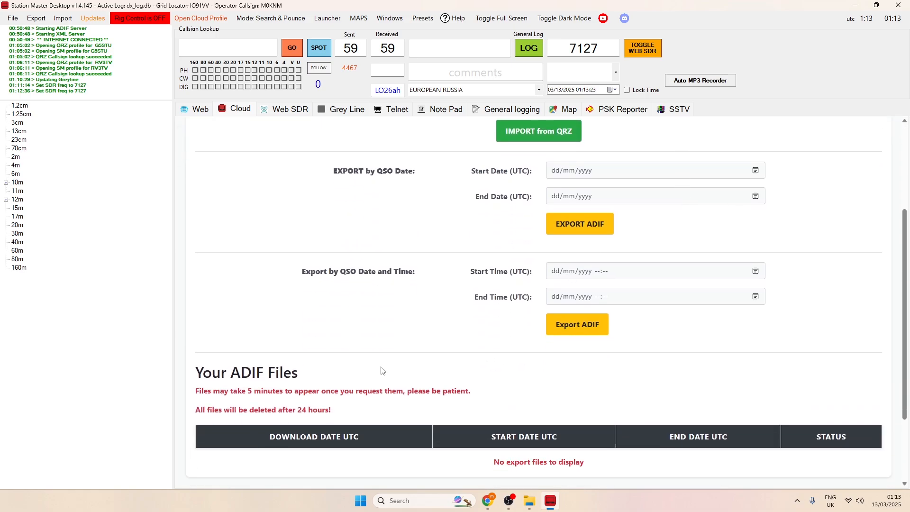
pyautogui.scroll(-2, 356, 322)
pyautogui.scroll(5, 341, 263)
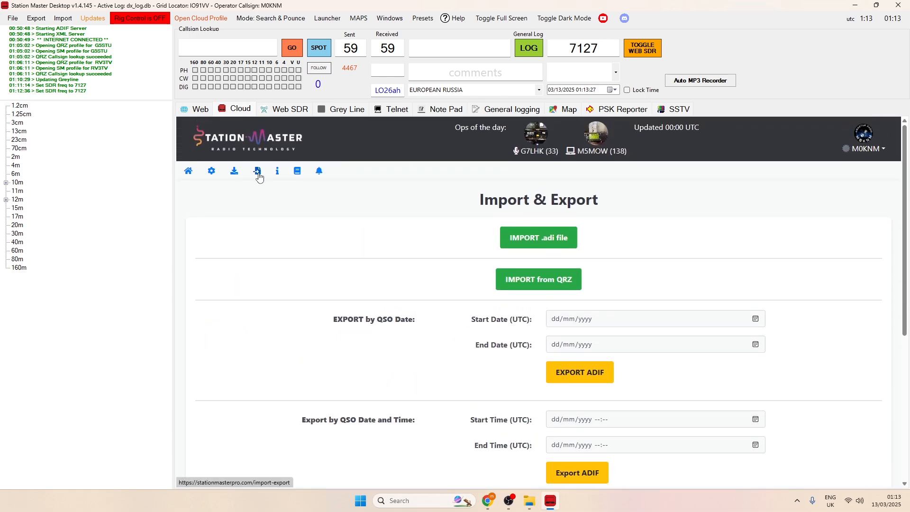
# - Look through the Cloud's Help and Support article and its FAQ links
pyautogui.click(278, 174)
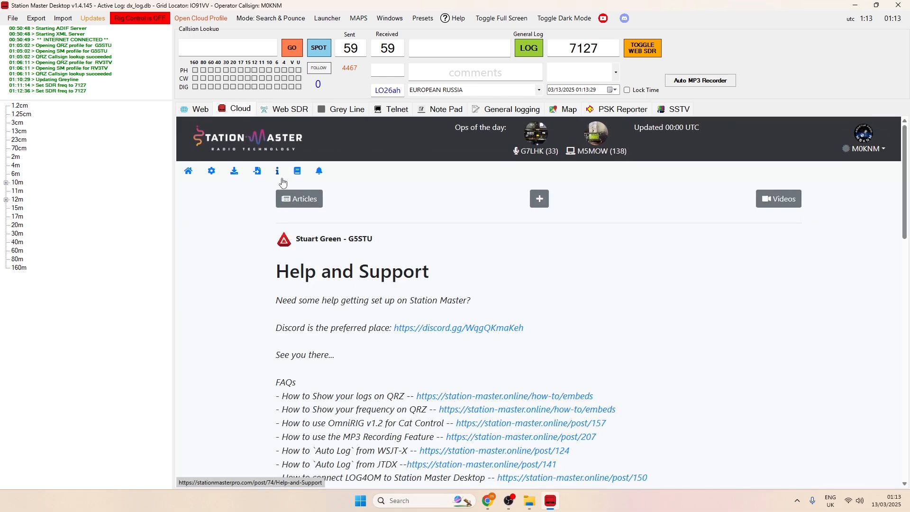
pyautogui.scroll(-10, 400, 269)
pyautogui.scroll(10, 399, 269)
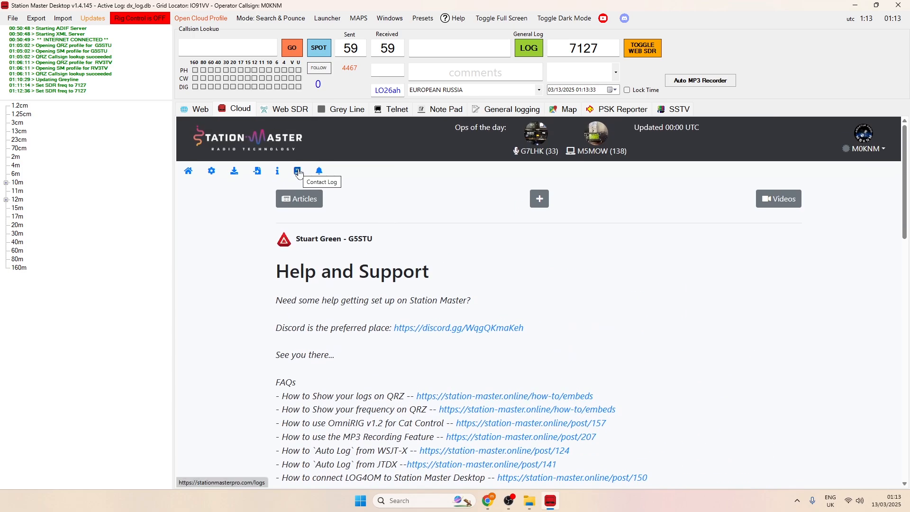
# - Review the Cloud's contact log and compare it with the entries in the desktop General logging table
pyautogui.click(298, 171)
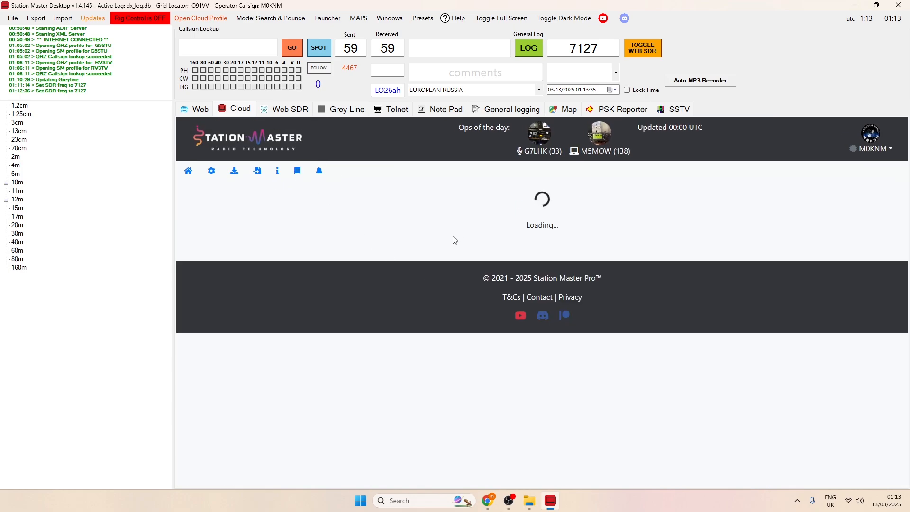
pyautogui.scroll(-3, 455, 237)
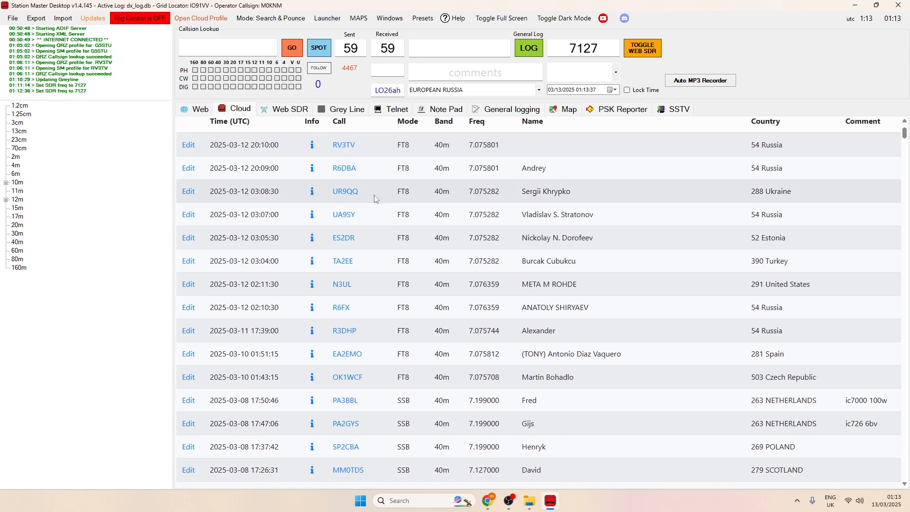
pyautogui.scroll(-4, 350, 260)
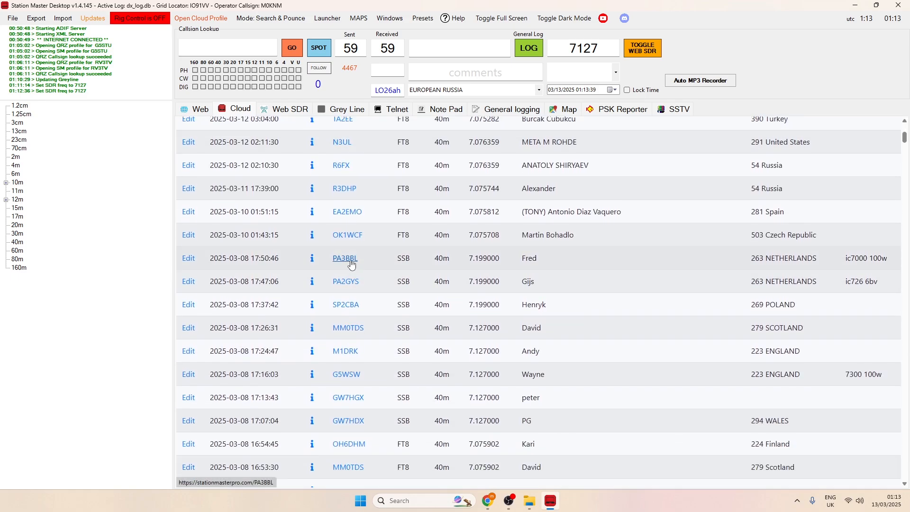
pyautogui.scroll(7, 357, 247)
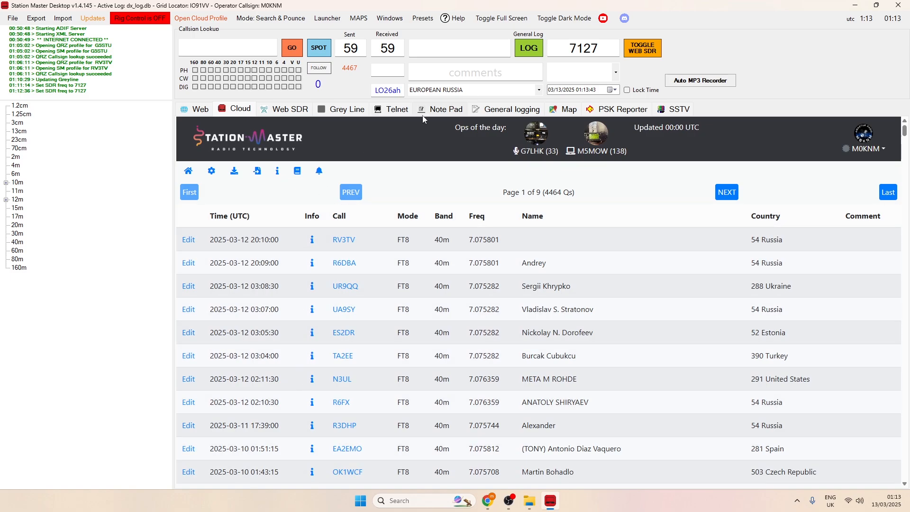
pyautogui.click(490, 111)
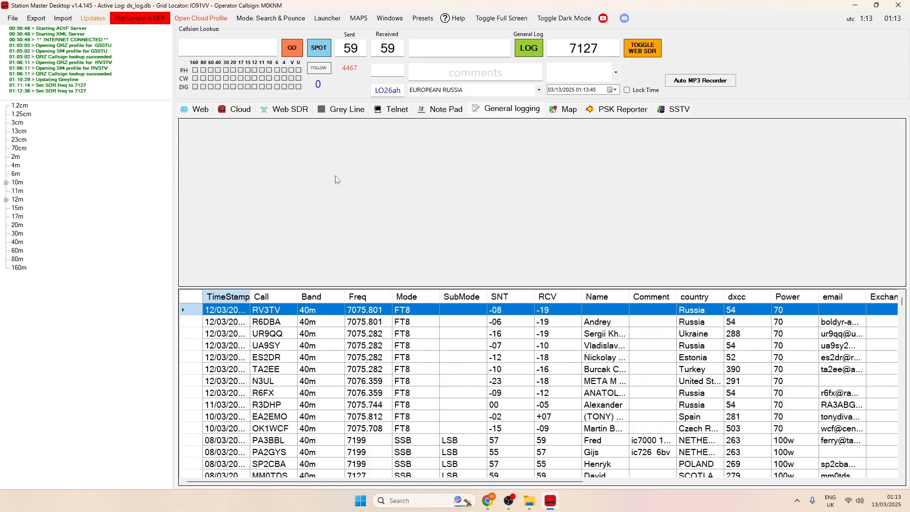
pyautogui.click(241, 109)
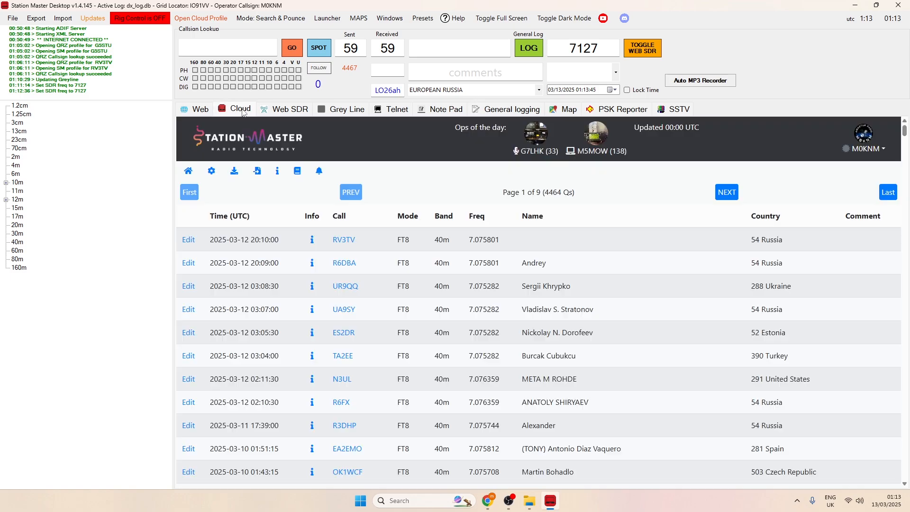
# - Check the Cloud notifications inbox and return to the Cloud home page
pyautogui.click(319, 171)
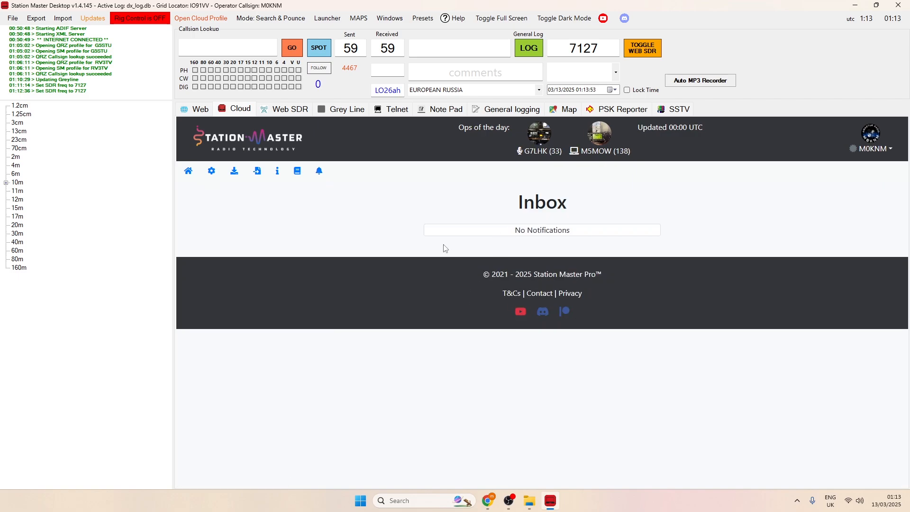
pyautogui.click(189, 171)
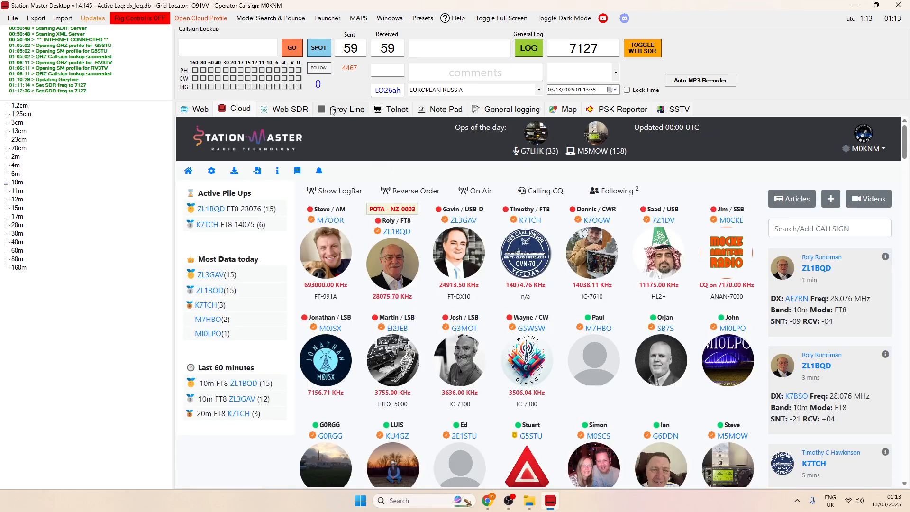
pyautogui.click(195, 109)
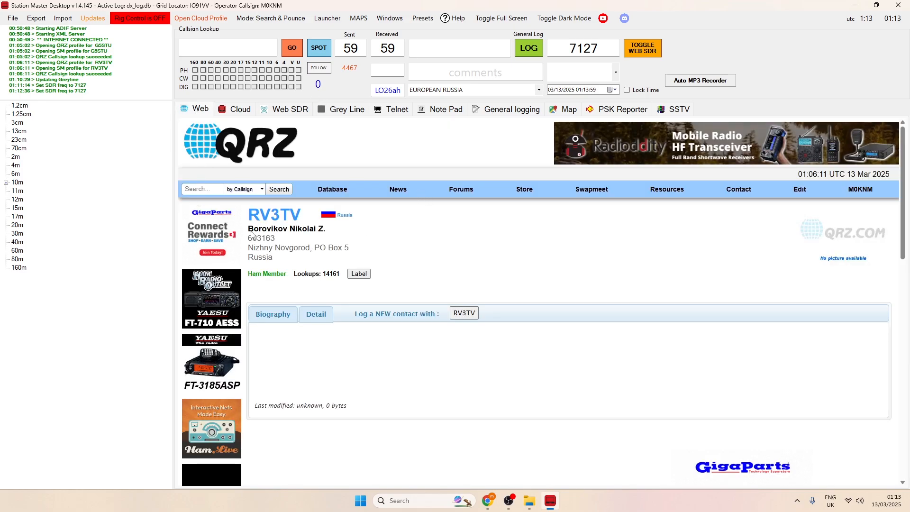
pyautogui.click(218, 43)
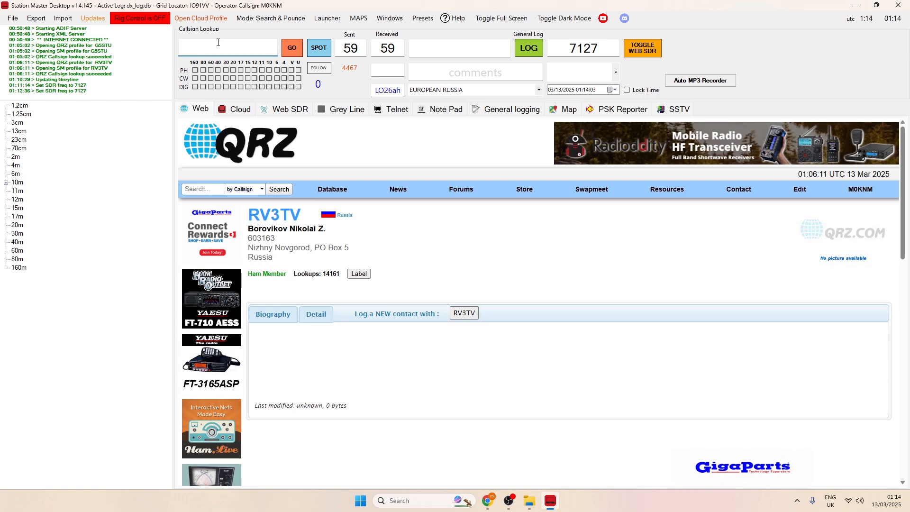
pyautogui.write('G6D')
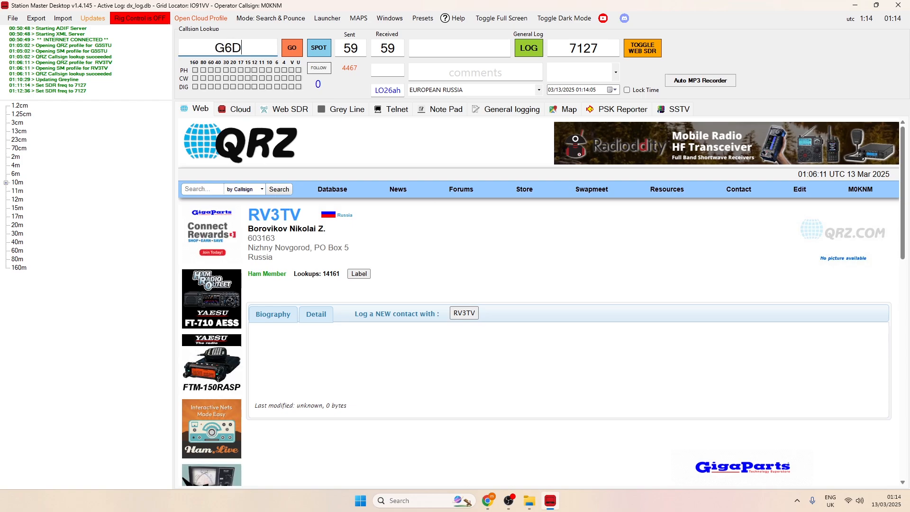
pyautogui.write('XY')
pyautogui.press('Return')
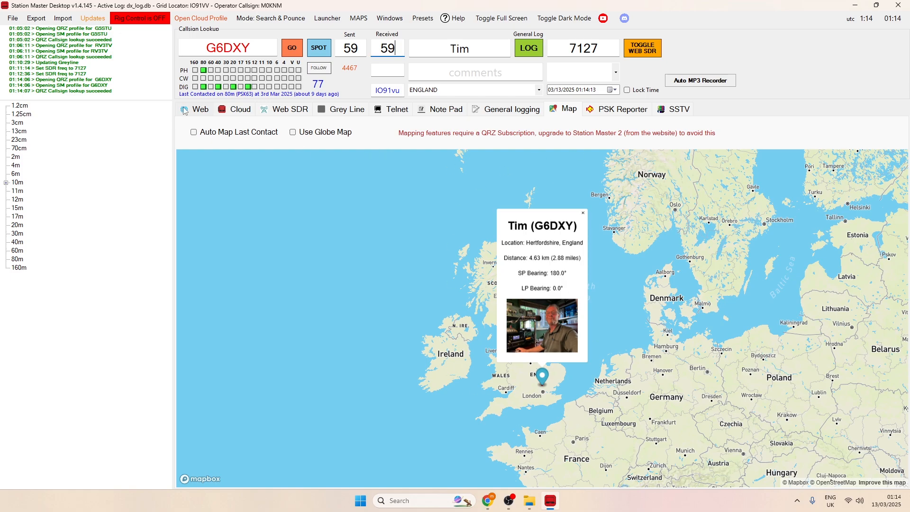
# - Examine the QRZ profile page for G6DXY, including its equipment lists and Parks on the Air statistics
pyautogui.click(197, 110)
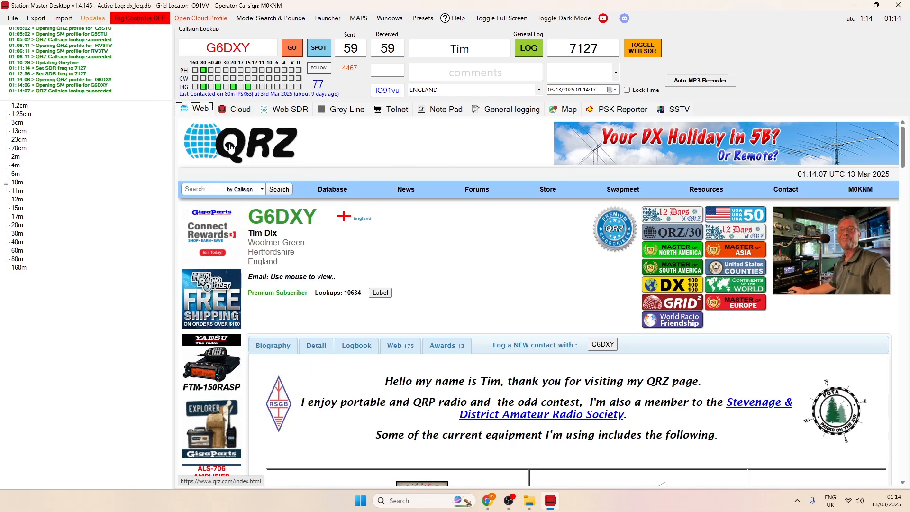
pyautogui.scroll(-2, 270, 160)
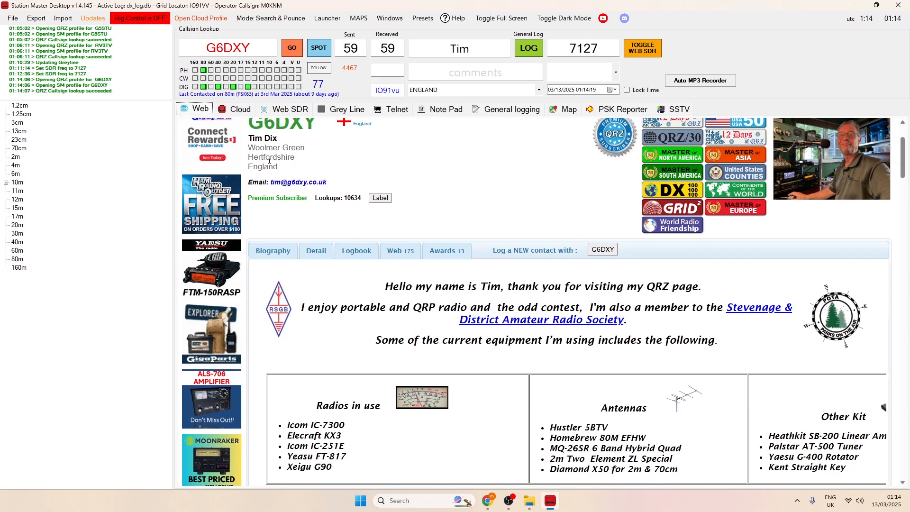
pyautogui.scroll(-5, 469, 199)
pyautogui.scroll(7, 476, 210)
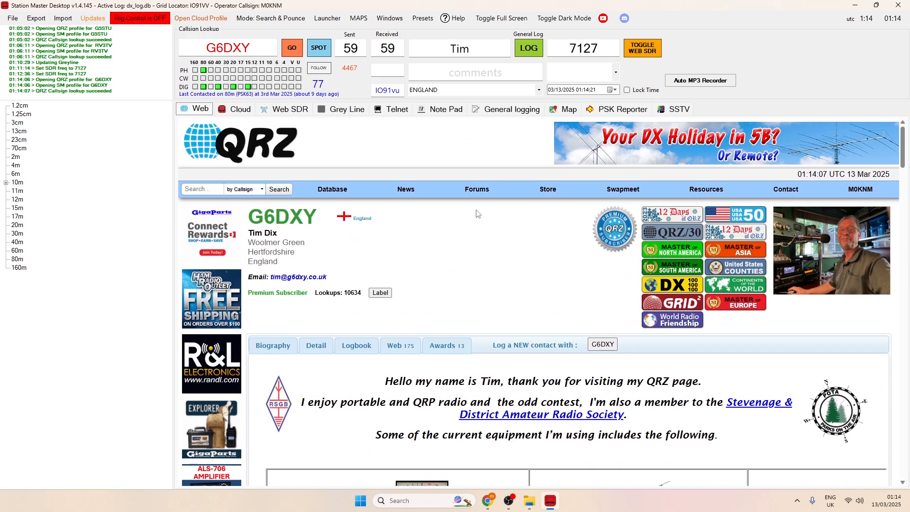
pyautogui.scroll(-18, 479, 226)
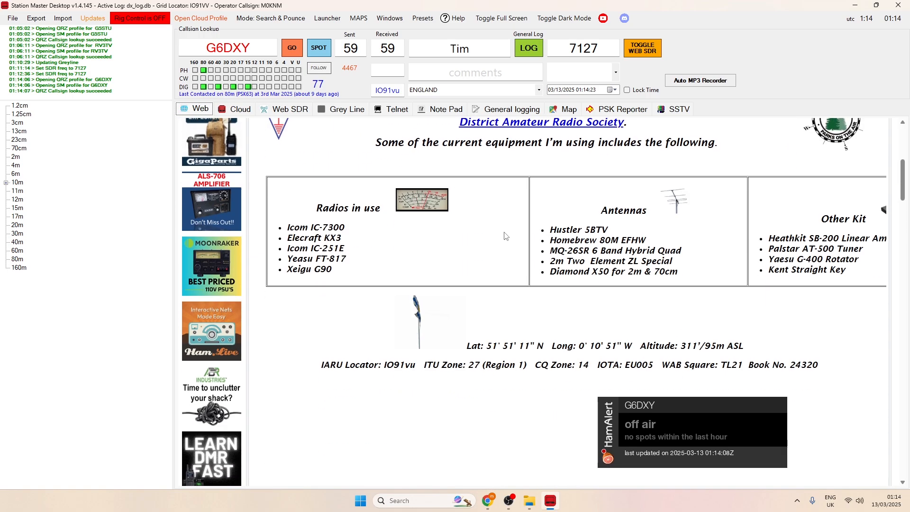
pyautogui.scroll(-15, 480, 226)
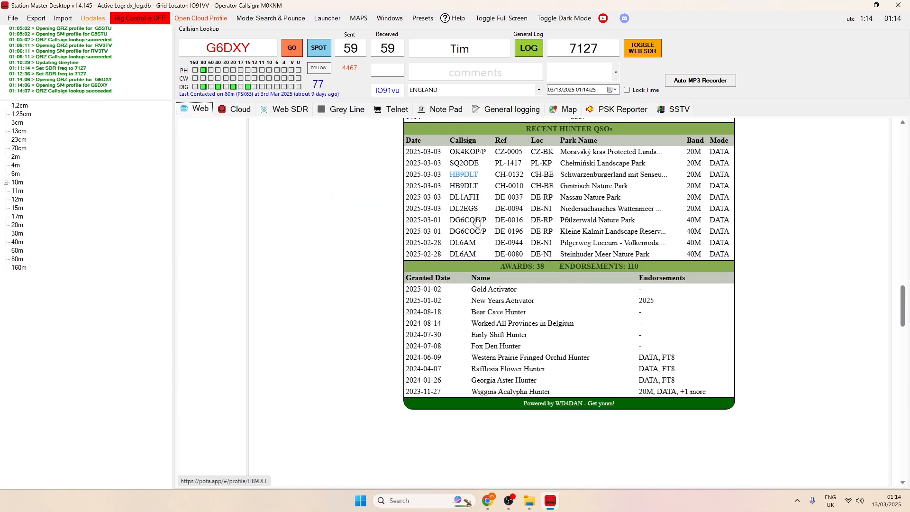
pyautogui.scroll(20, 471, 228)
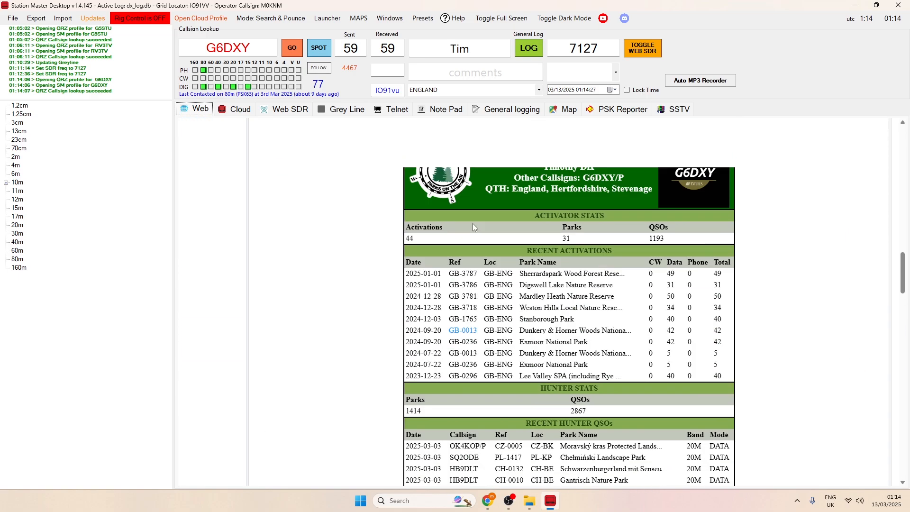
pyautogui.scroll(10, 420, 235)
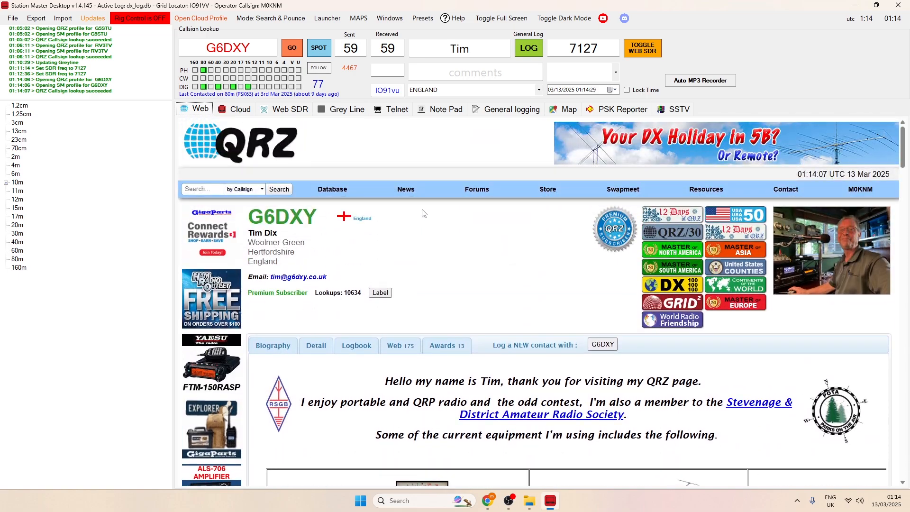
# - Expand the 10m band in the spot tree, view the ZL40MVL spot's details, and collapse the band again
pyautogui.click(6, 183)
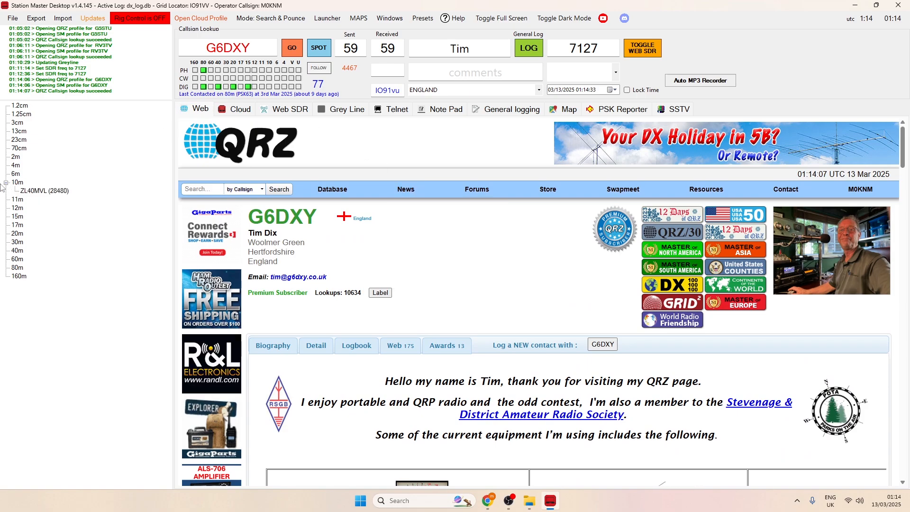
pyautogui.moveTo(39, 192)
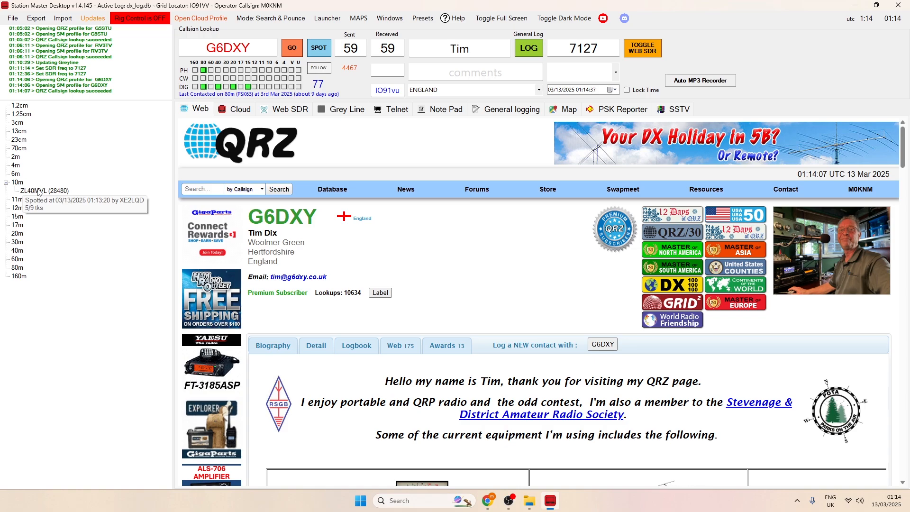
pyautogui.click(12, 183)
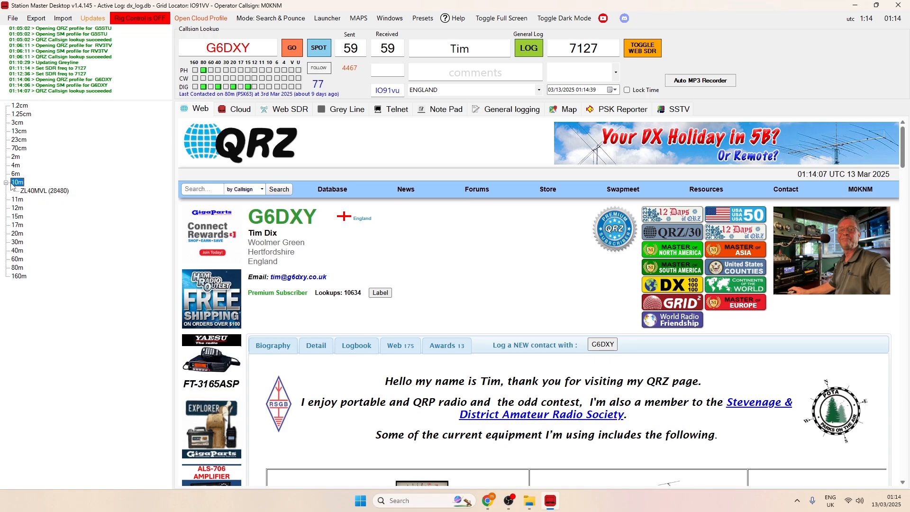
pyautogui.click(6, 183)
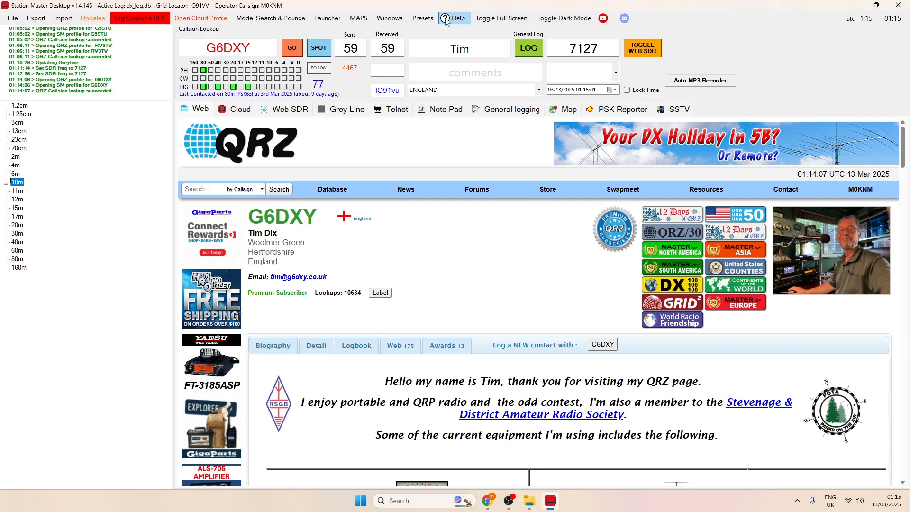
# - Review the SSTV frequency presets, and show the Digital Clock as a movable floating window before closing it
pyautogui.click(417, 20)
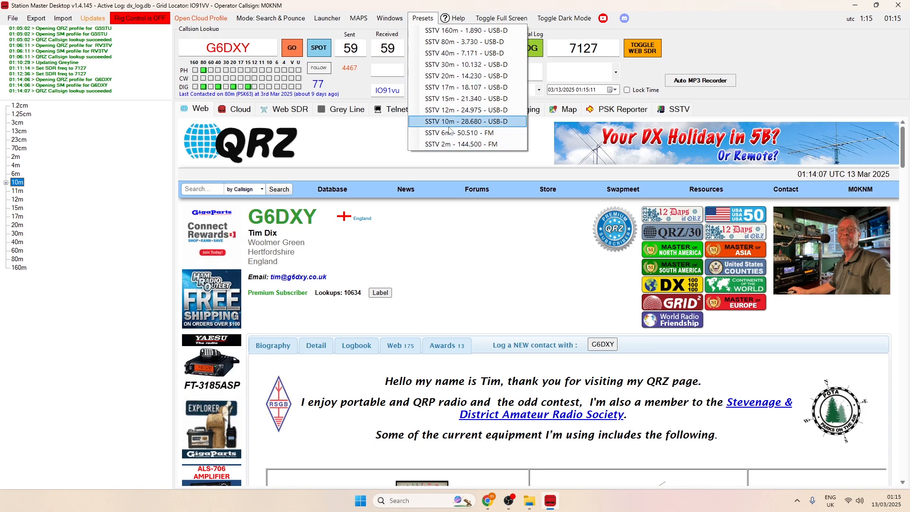
pyautogui.click(396, 20)
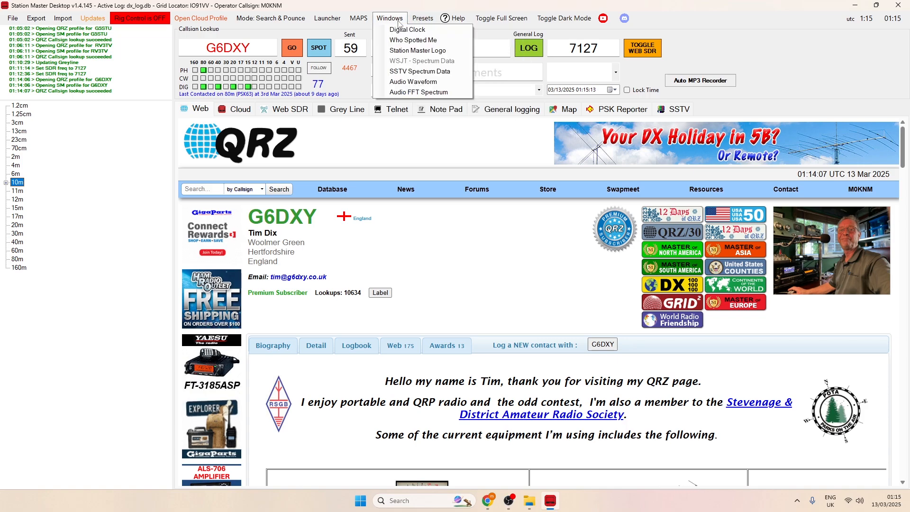
pyautogui.click(396, 30)
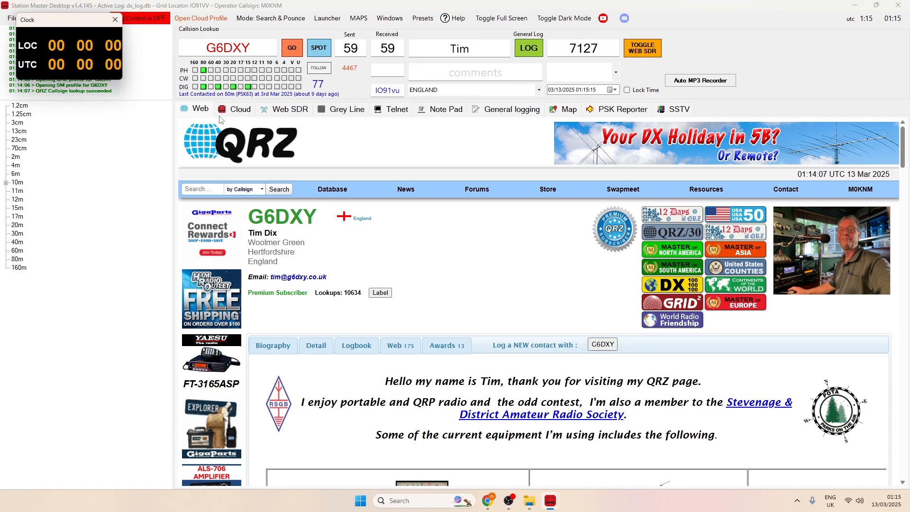
pyautogui.moveTo(78, 23); pyautogui.dragTo(171, 80)
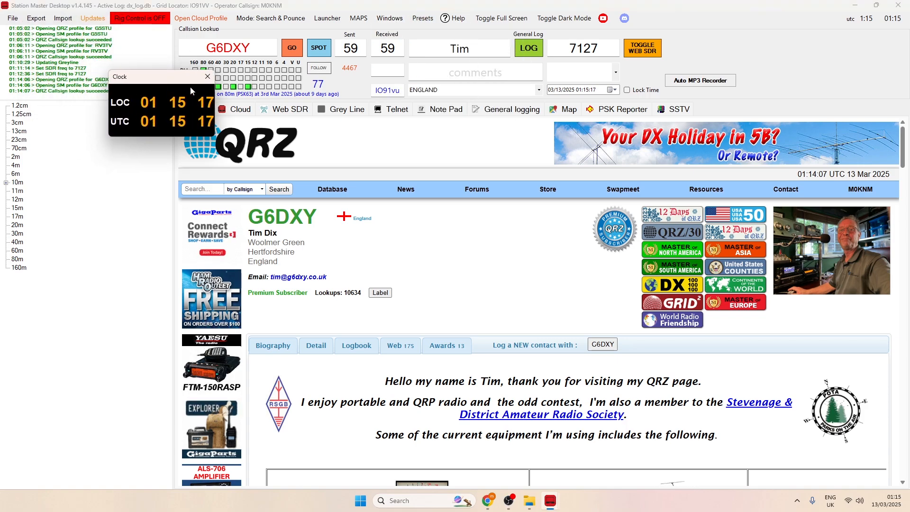
pyautogui.click(208, 77)
# - Display the Who Spotted Me window and close it again
pyautogui.click(389, 18)
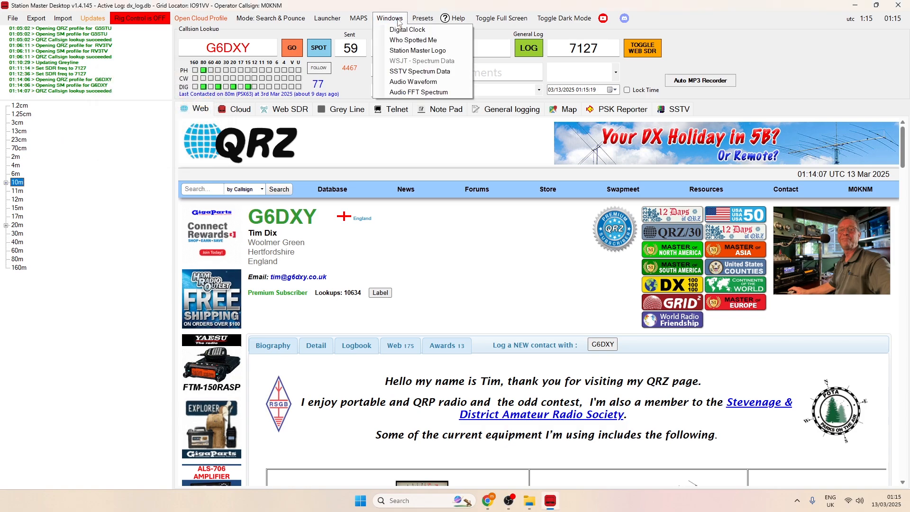
pyautogui.click(400, 39)
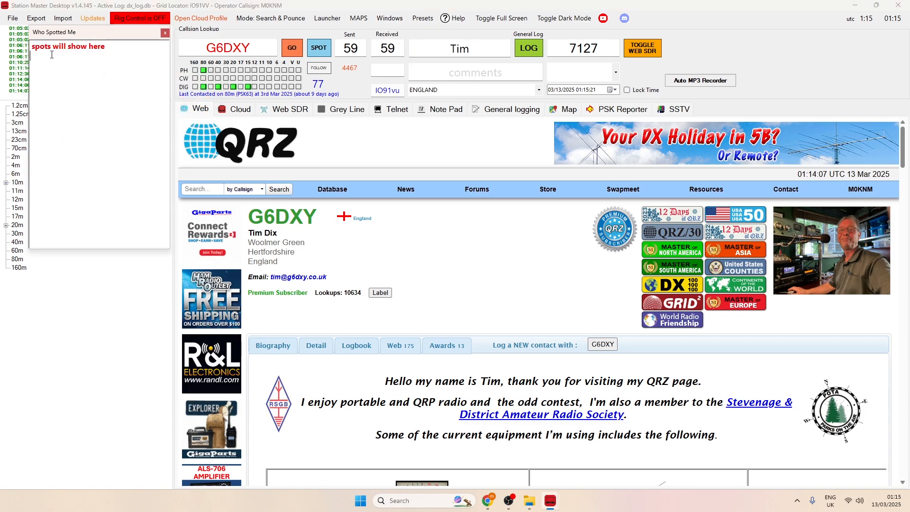
pyautogui.click(165, 33)
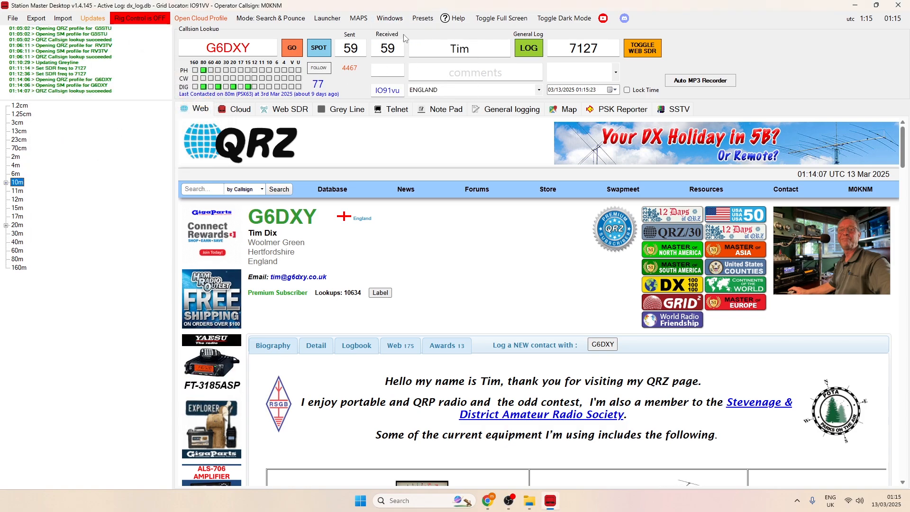
# - Display the Station Master Logo window and reposition it on the screen
pyautogui.click(388, 18)
pyautogui.click(410, 50)
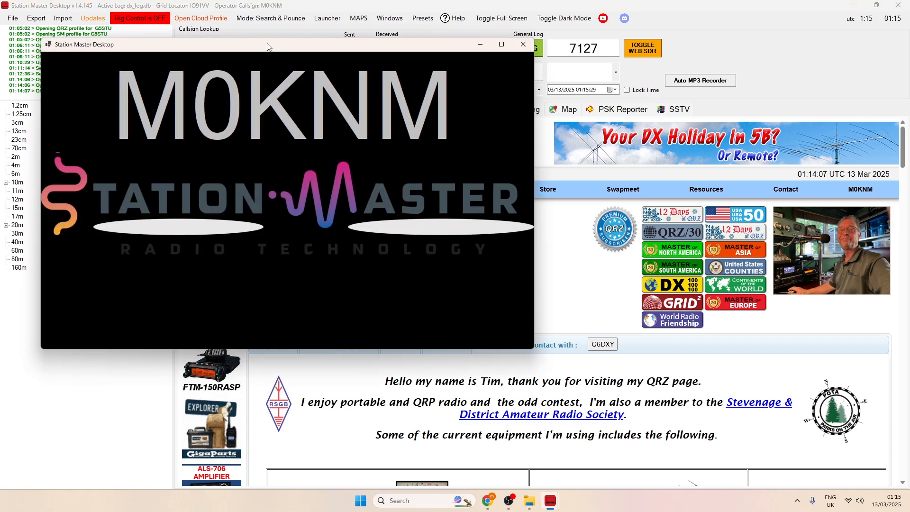
pyautogui.moveTo(268, 47); pyautogui.dragTo(419, 52)
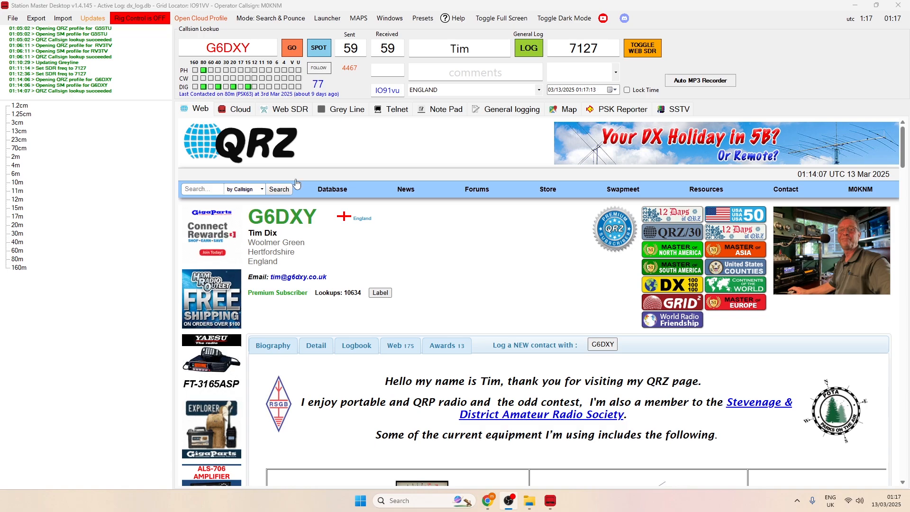
# - Display the SSTV Spectrum Data window, acknowledging the notice about the spectrum sound recording source
pyautogui.click(387, 18)
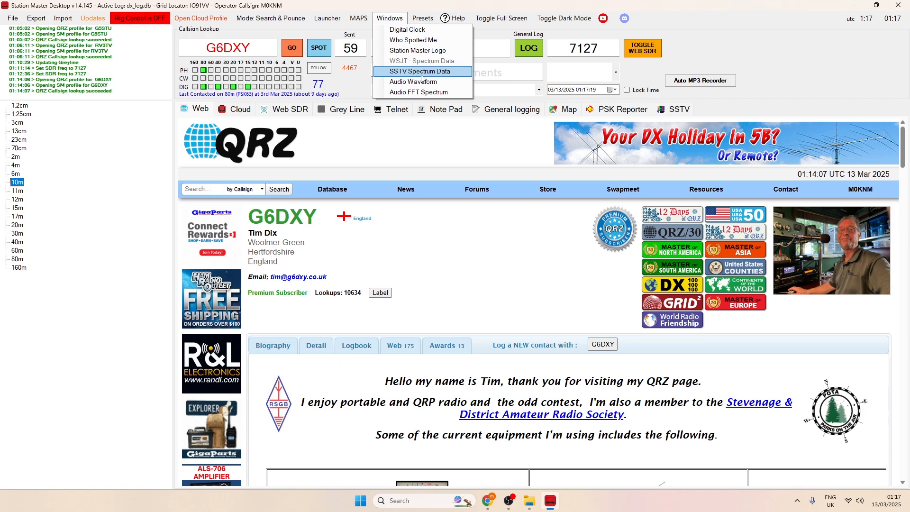
pyautogui.click(421, 75)
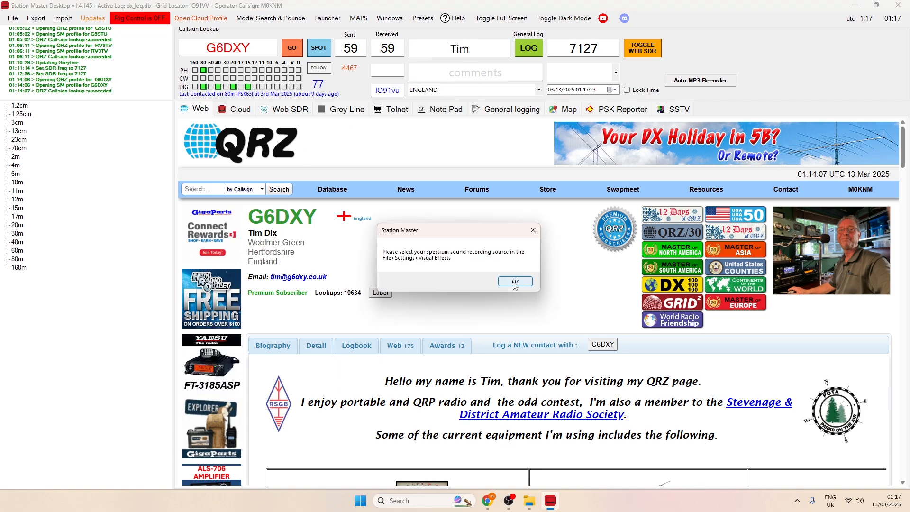
pyautogui.click(515, 281)
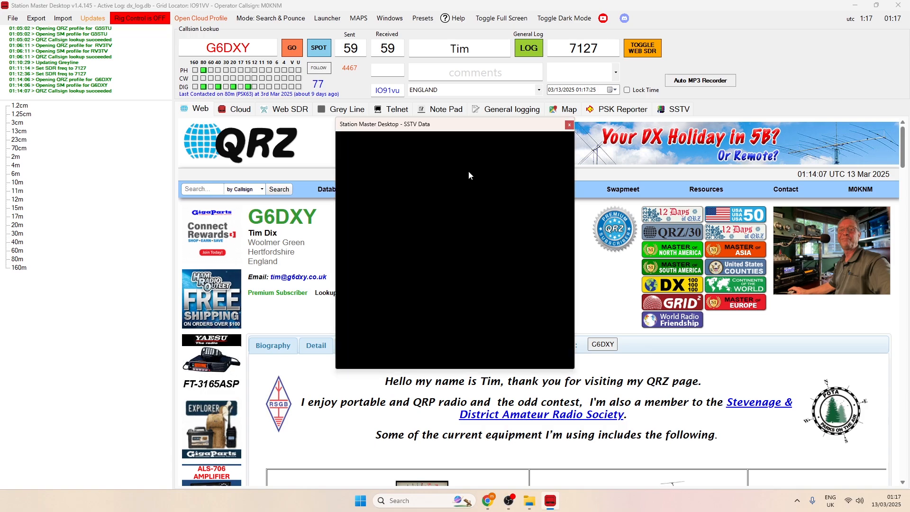
# - Close the SSTV Data window, and display the Worked Stations map before closing it
pyautogui.click(569, 125)
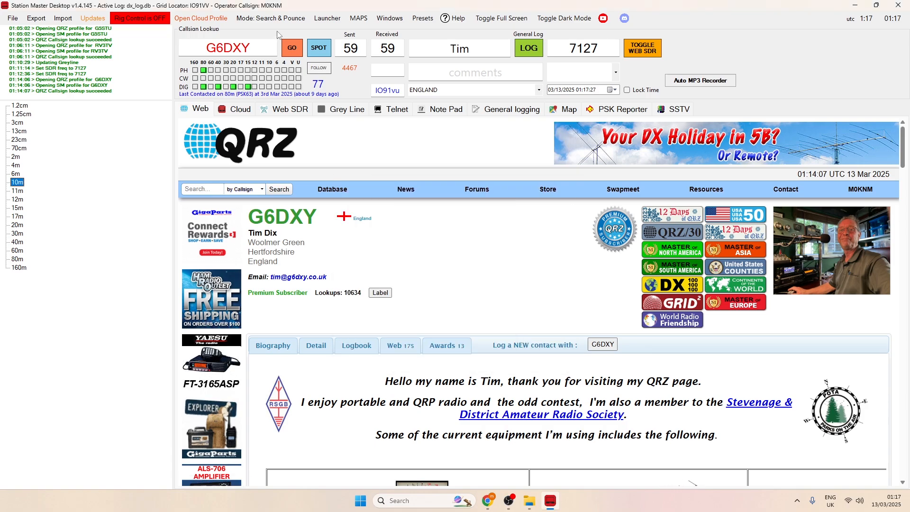
pyautogui.click(391, 19)
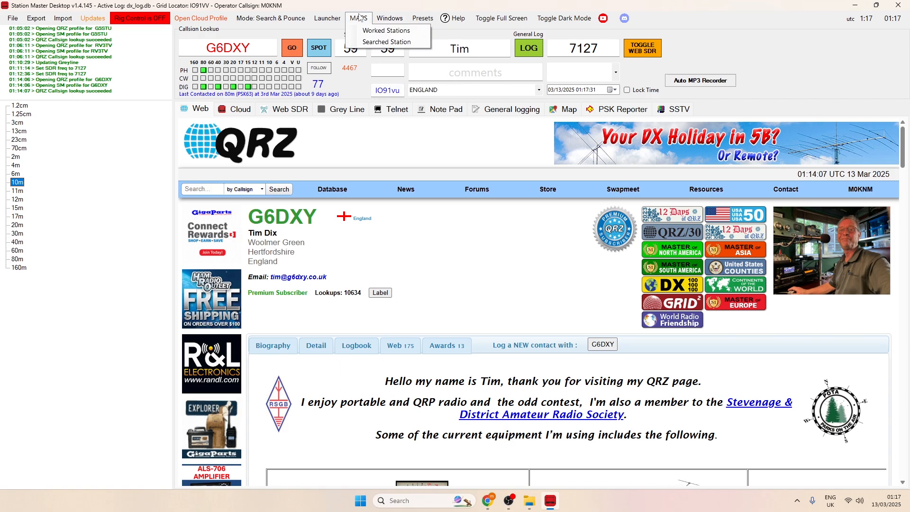
pyautogui.click(360, 31)
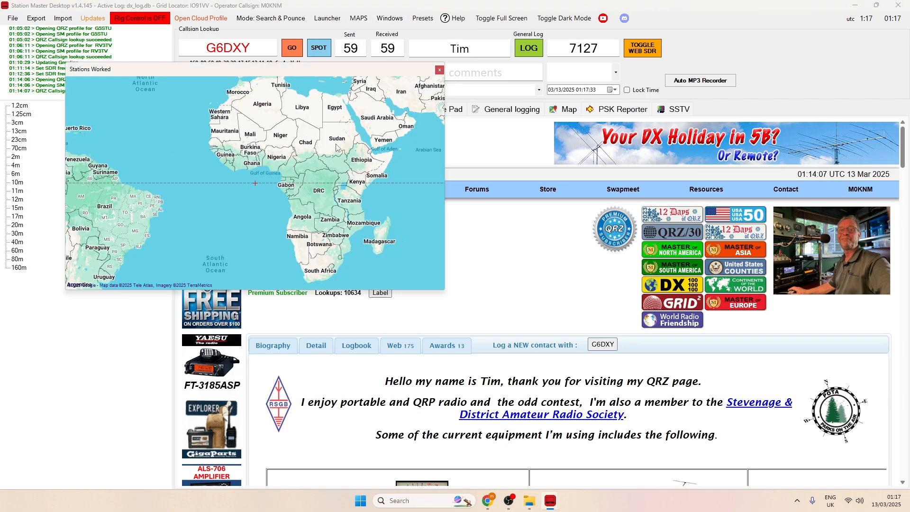
pyautogui.click(439, 70)
# - Display the Searched Station map window and close it again
pyautogui.click(382, 22)
pyautogui.moveTo(358, 17)
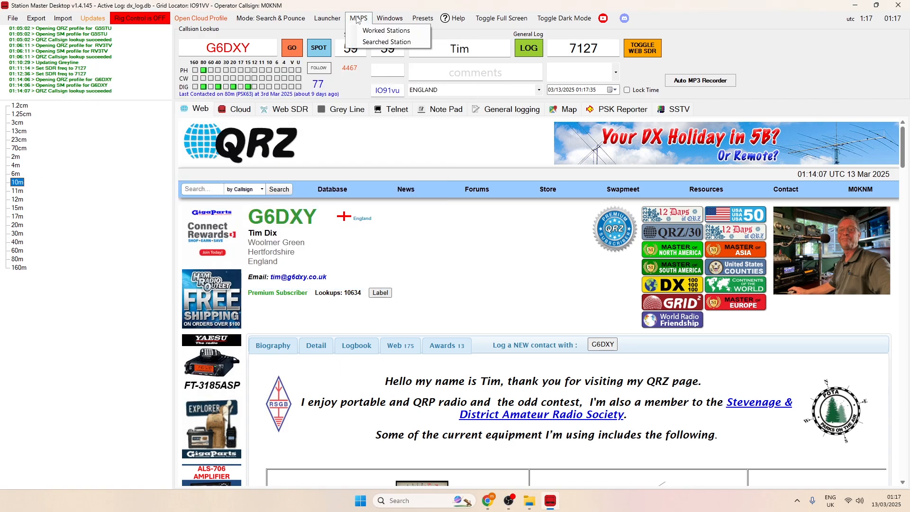
pyautogui.click(366, 40)
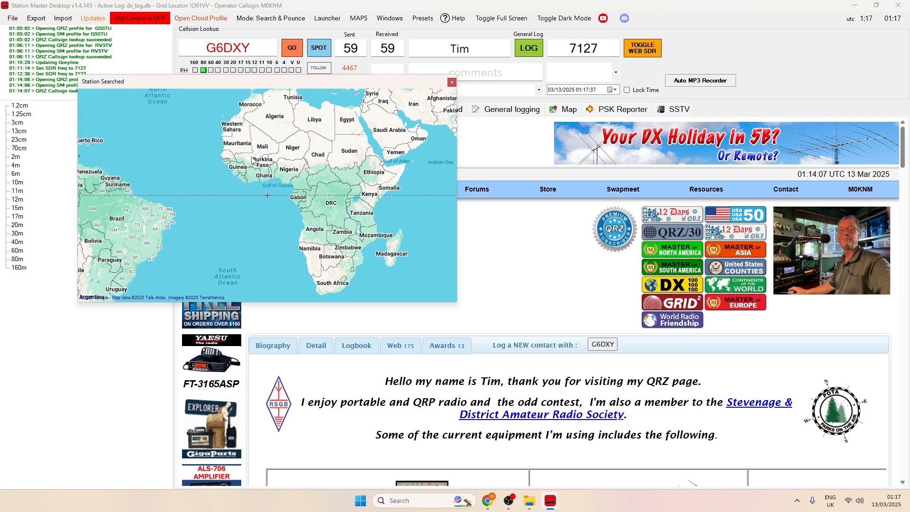
pyautogui.click(452, 82)
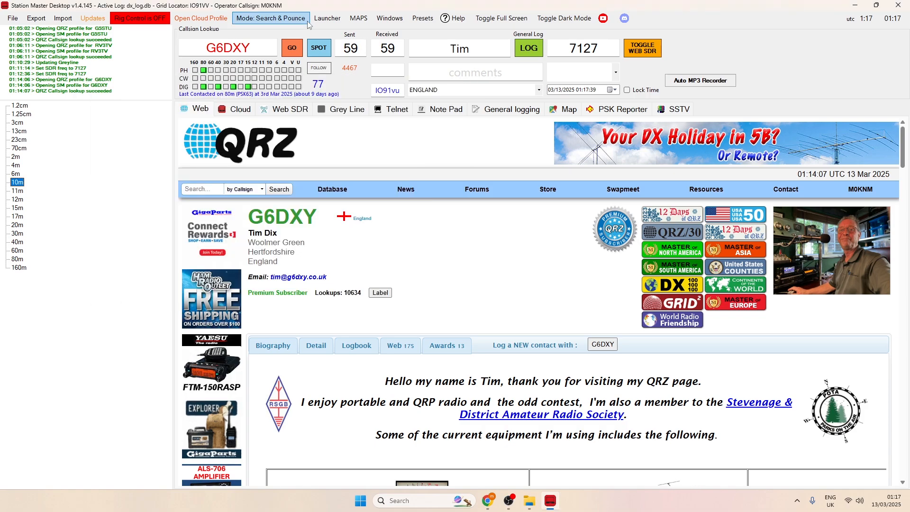
# - Review the external programs available to launch, and cycle the operating mode through Short Wave Listening and Search & Pounce to Running (calling CQ)
pyautogui.click(331, 17)
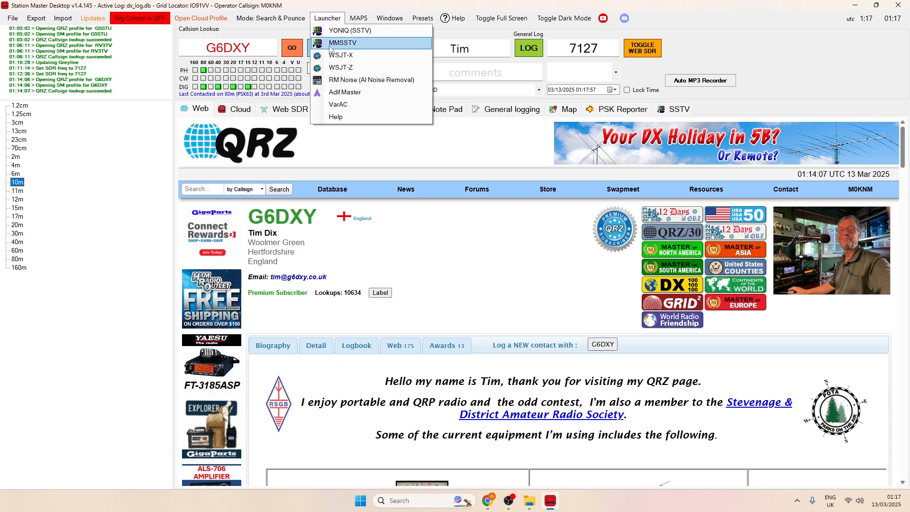
pyautogui.click(330, 18)
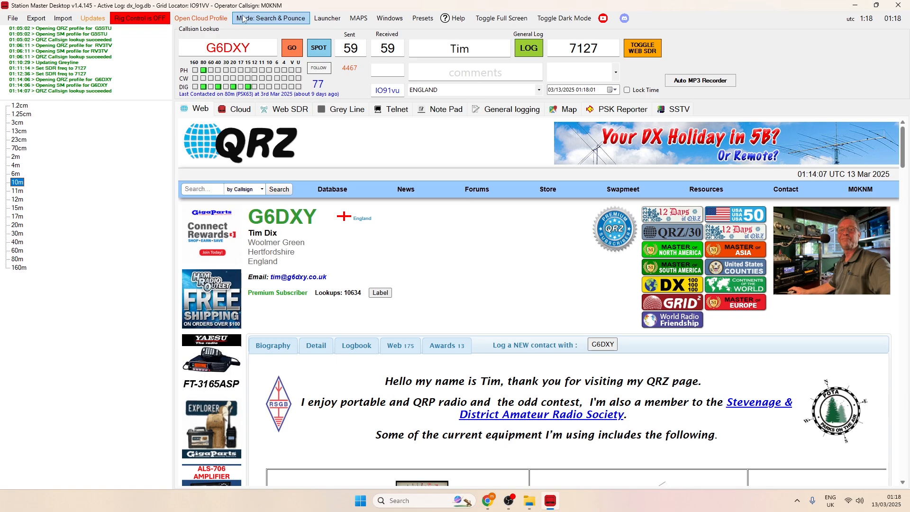
pyautogui.click(282, 19)
pyautogui.click(280, 20)
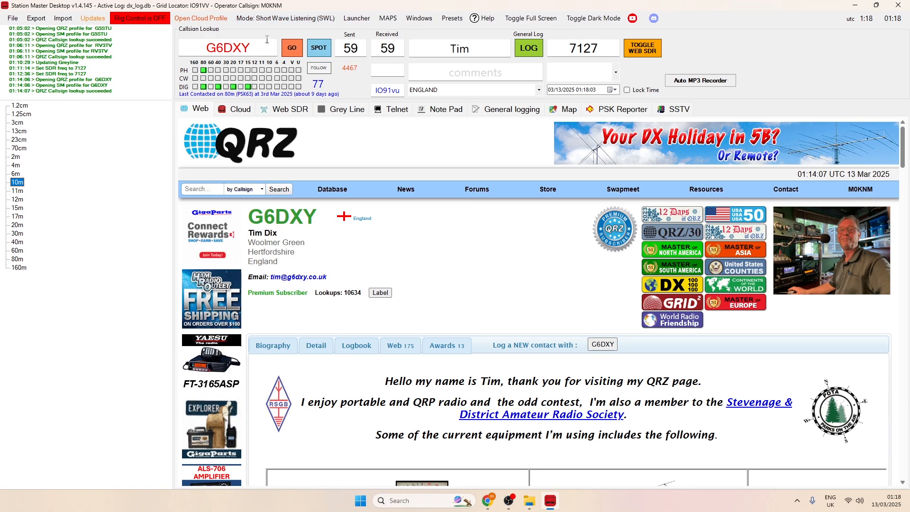
pyautogui.click(278, 19)
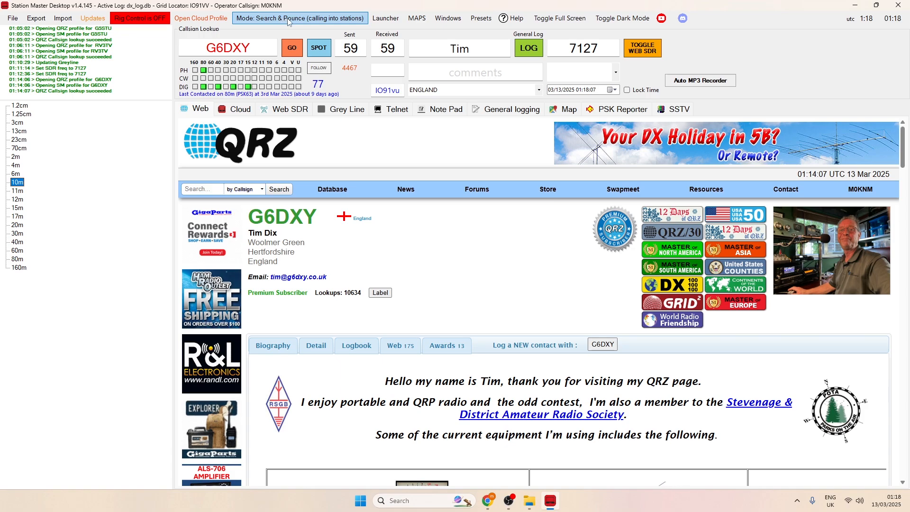
pyautogui.click(288, 21)
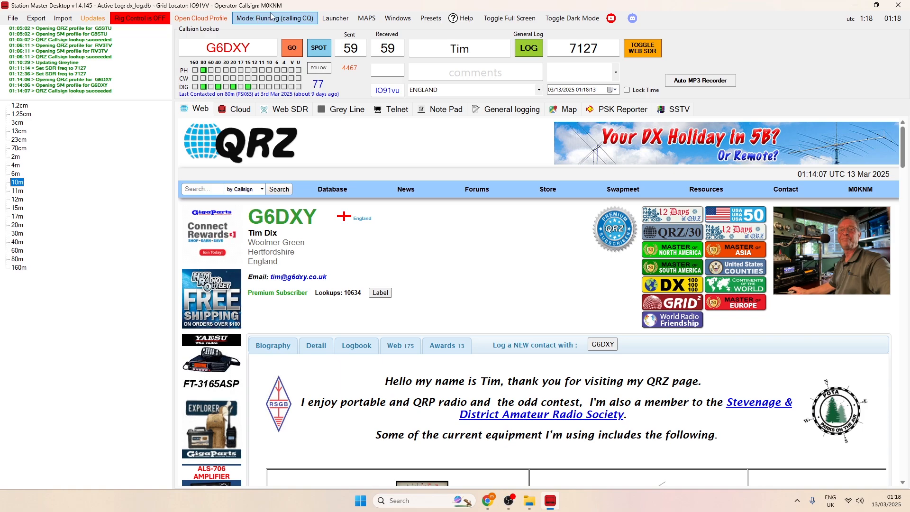
# - Display the Station Master Cloud home page and filter its operators to those calling CQ
pyautogui.click(237, 109)
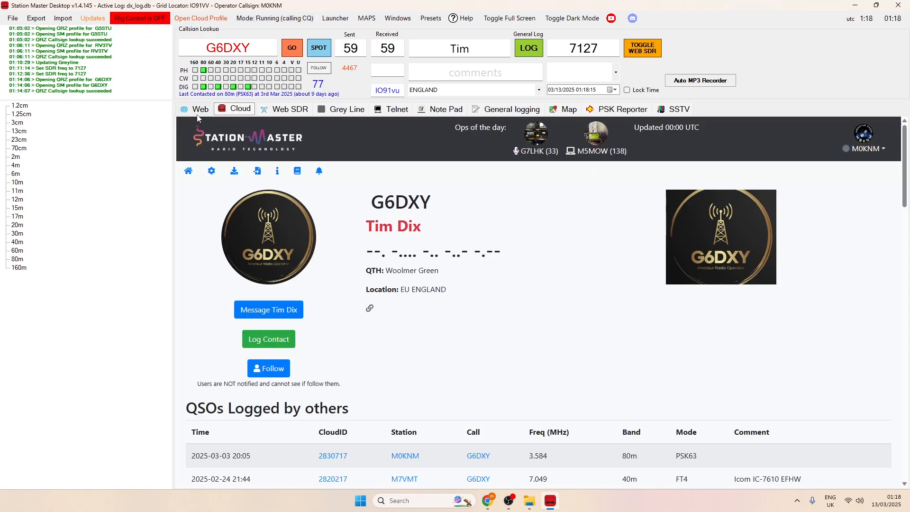
pyautogui.click(235, 145)
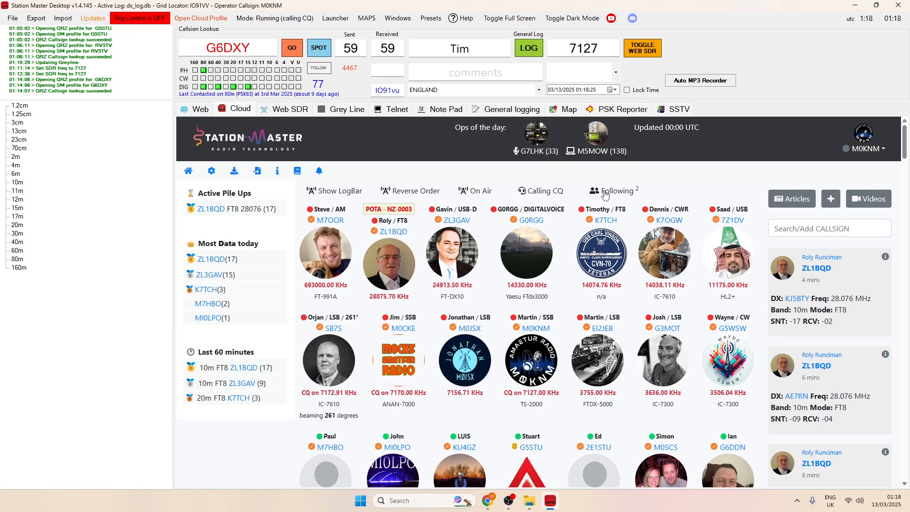
pyautogui.click(531, 193)
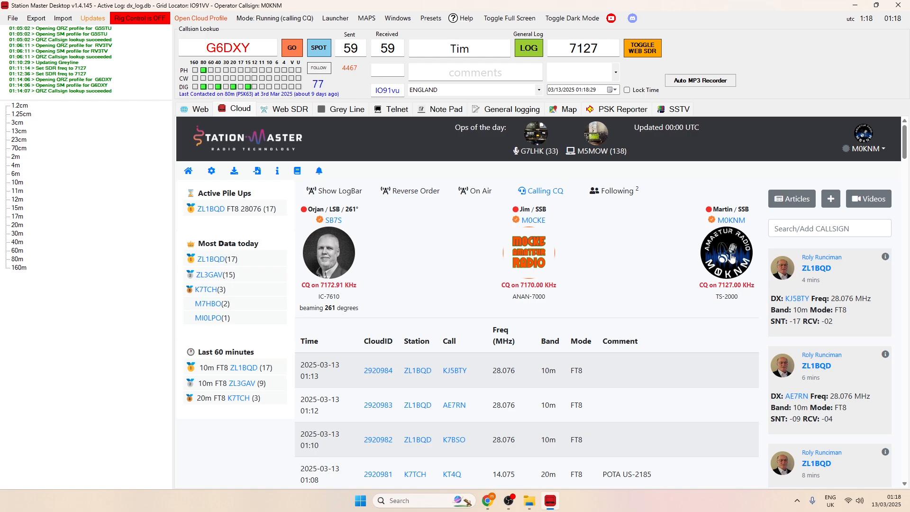
# - Cycle the operating mode through Short Wave Listening and Search & Pounce, ending on Running (calling CQ)
pyautogui.click(291, 18)
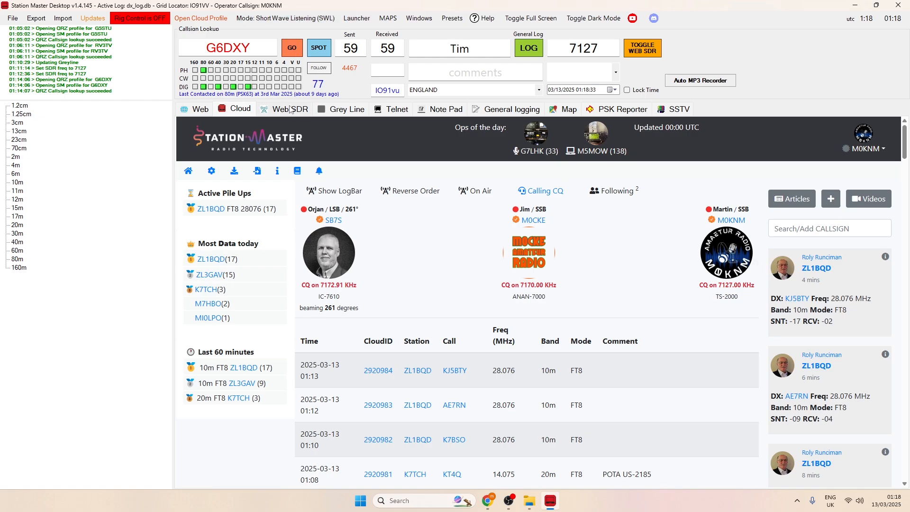
pyautogui.click(293, 18)
pyautogui.click(294, 18)
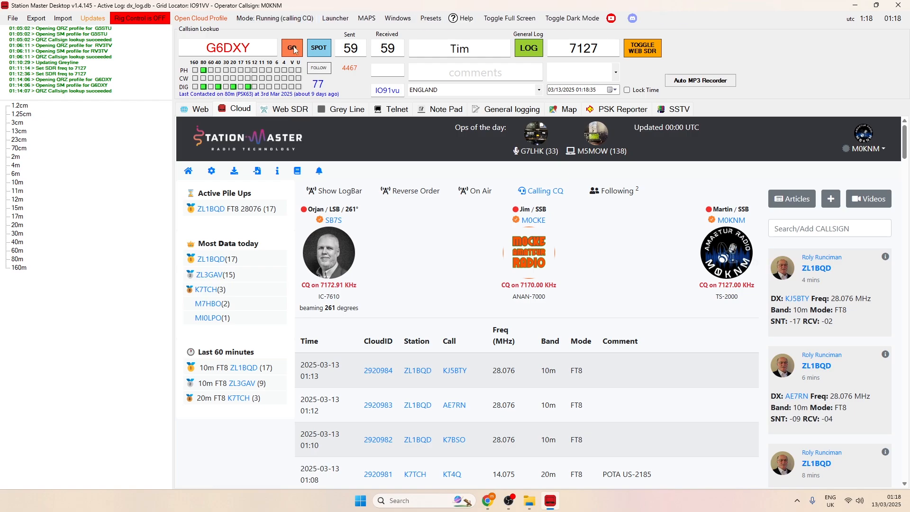
pyautogui.click(291, 18)
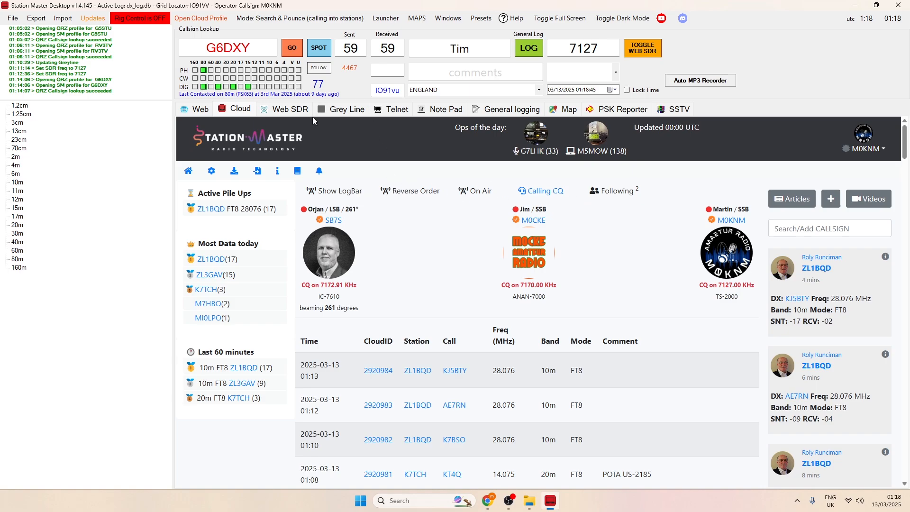
pyautogui.click(298, 18)
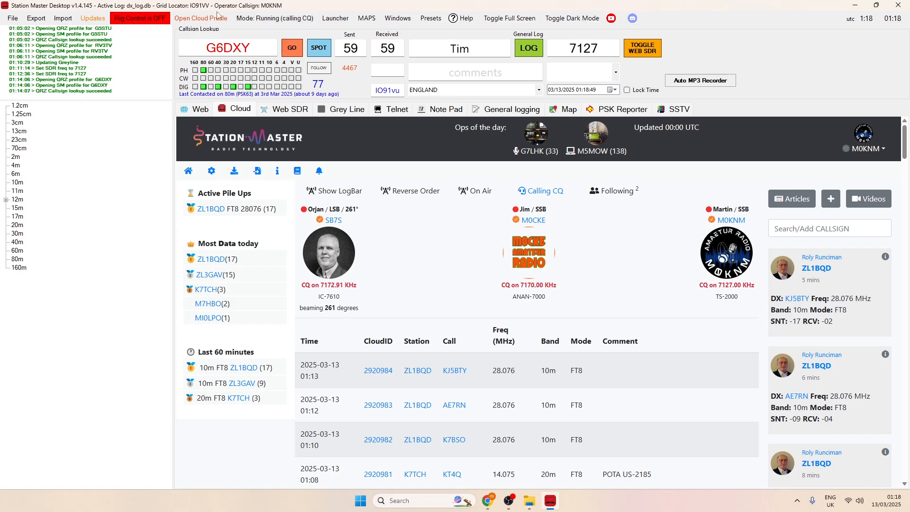
# - Open the operator's own Cloud profile and examine its biography, logged QSOs and the QSOs logged by others
pyautogui.click(201, 21)
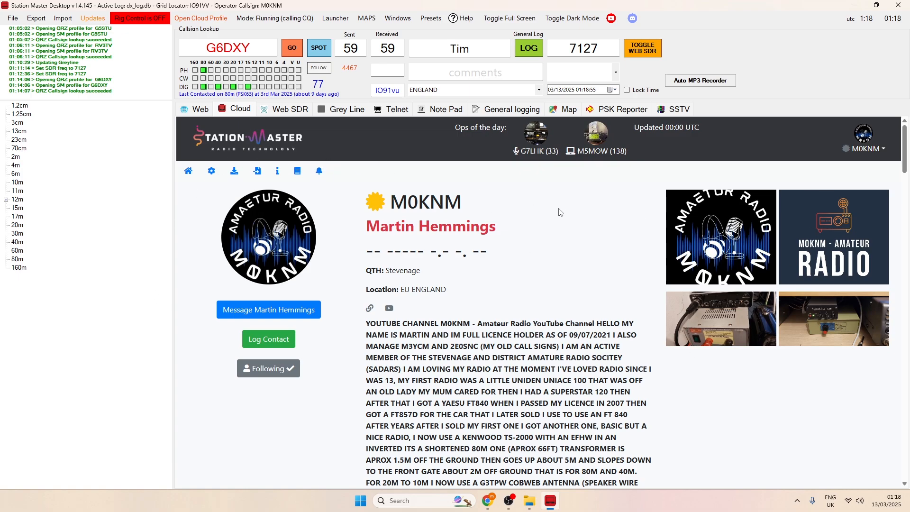
pyautogui.scroll(-3, 462, 165)
pyautogui.scroll(-7, 464, 163)
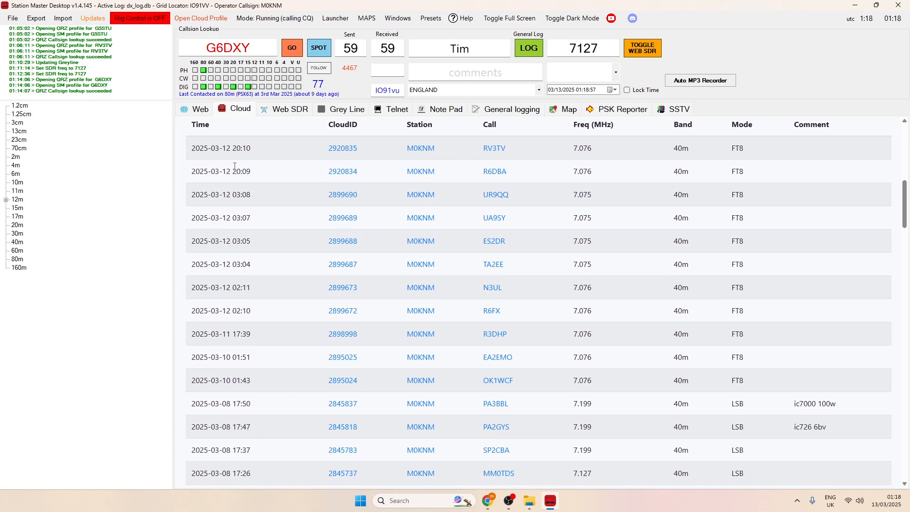
pyautogui.scroll(3, 509, 310)
pyautogui.scroll(-15, 510, 310)
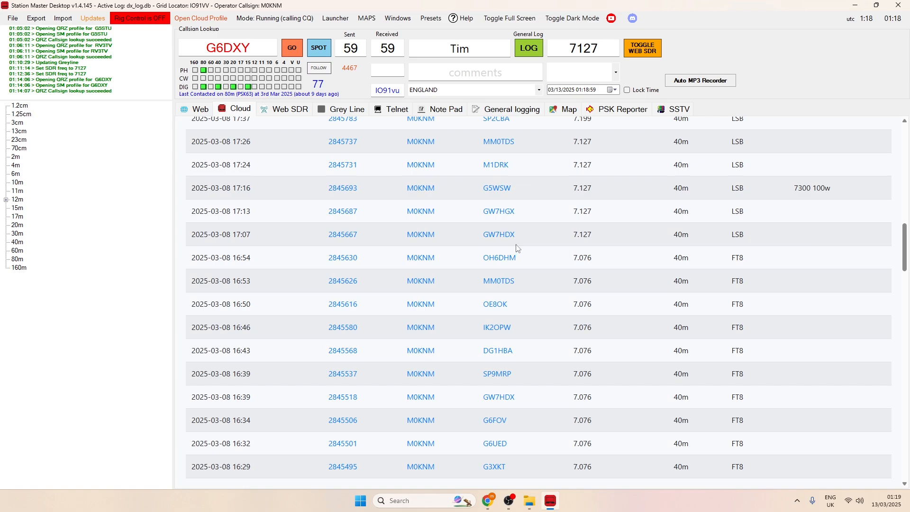
pyautogui.scroll(-5, 512, 229)
pyautogui.scroll(5, 512, 229)
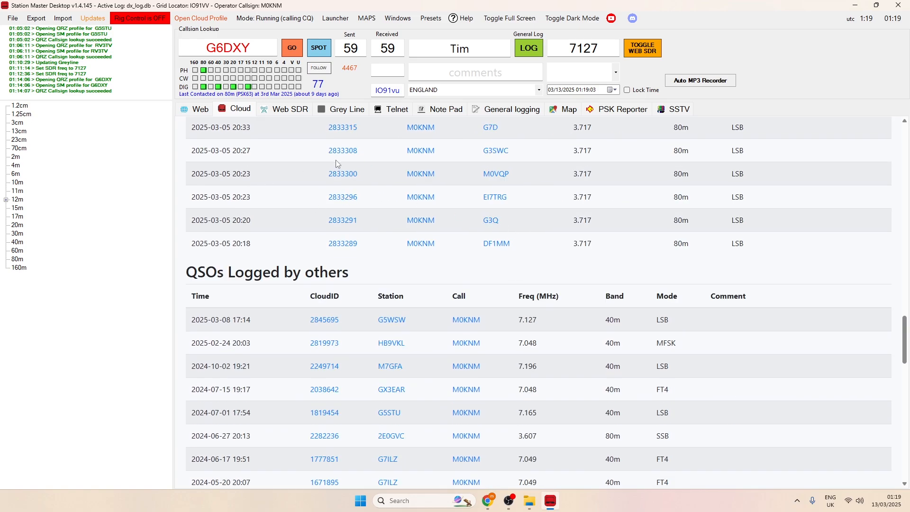
pyautogui.scroll(-1, 336, 160)
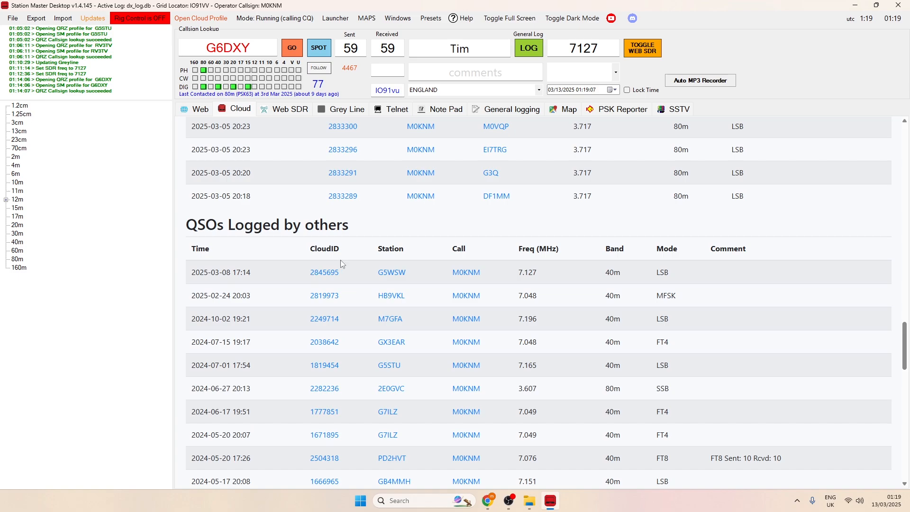
pyautogui.scroll(-1, 340, 259)
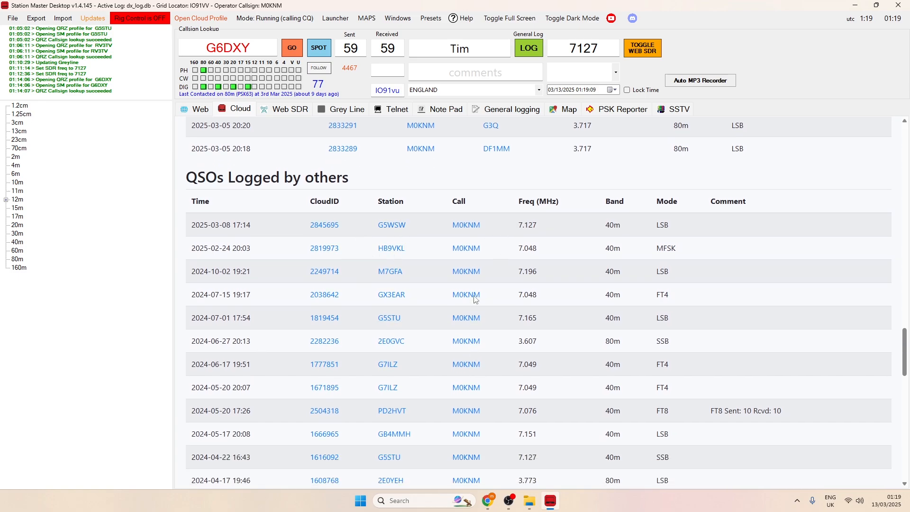
pyautogui.scroll(-10, 475, 298)
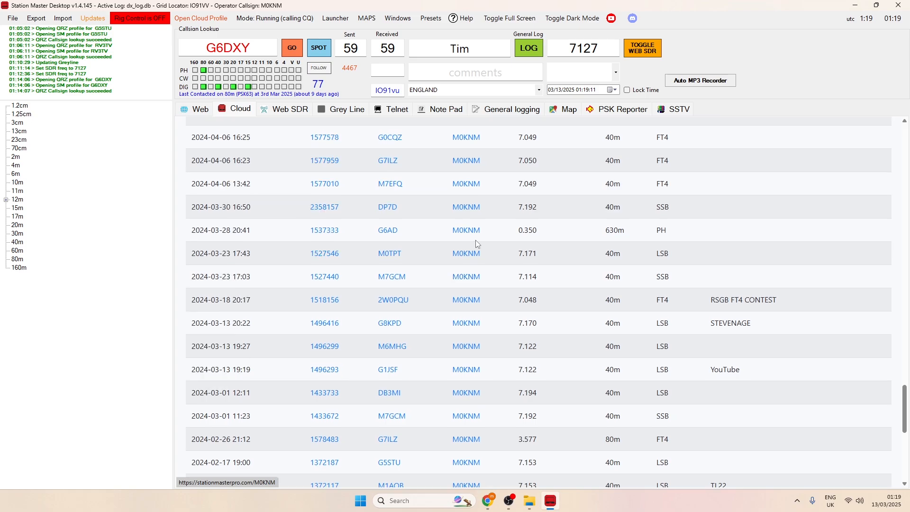
pyautogui.scroll(12, 476, 244)
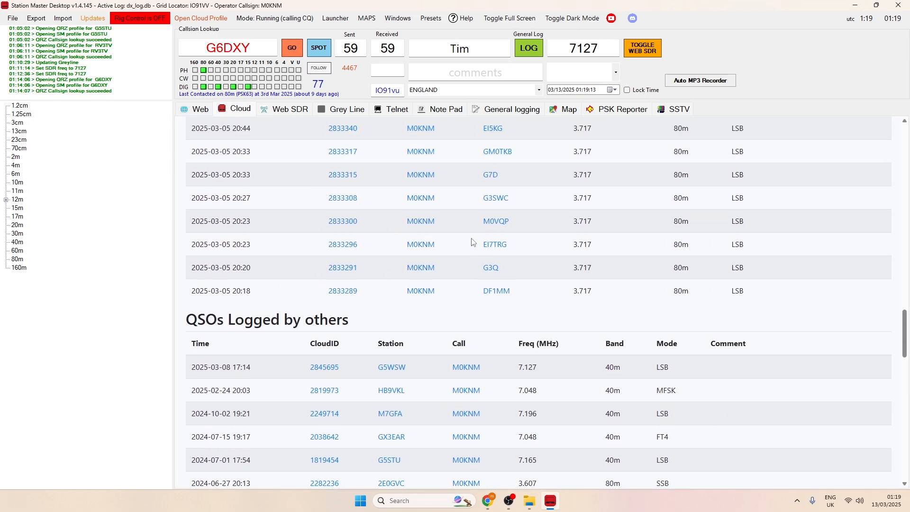
pyautogui.scroll(20, 472, 242)
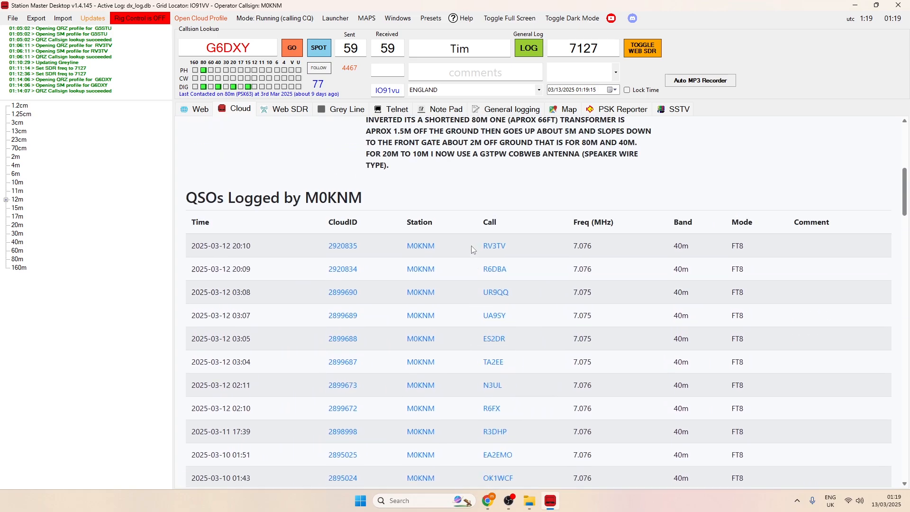
pyautogui.scroll(10, 473, 250)
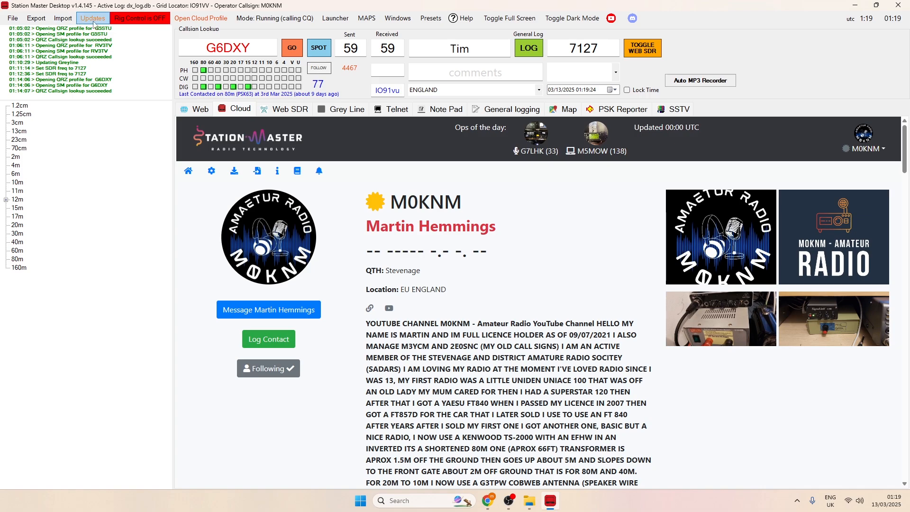
# - Review the ADIF import and Cloud pull options, and show the contacts on the General logging page
pyautogui.click(57, 21)
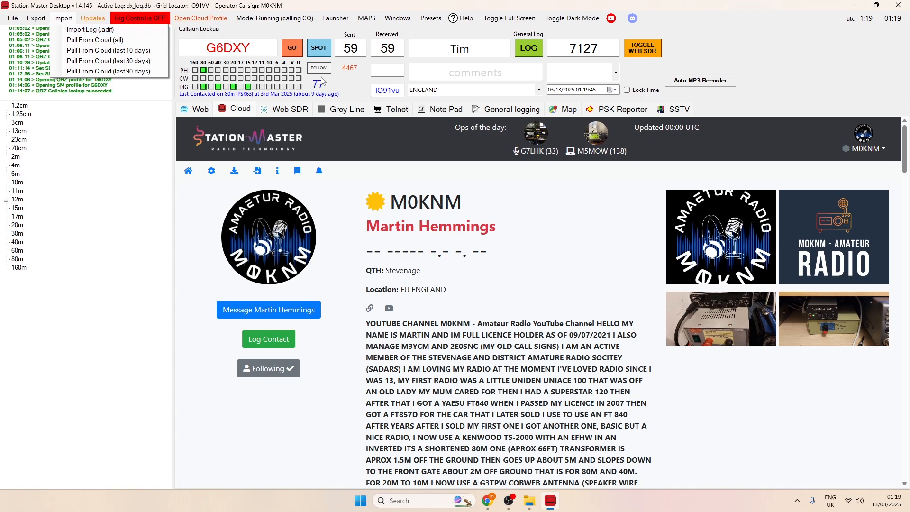
pyautogui.click(497, 111)
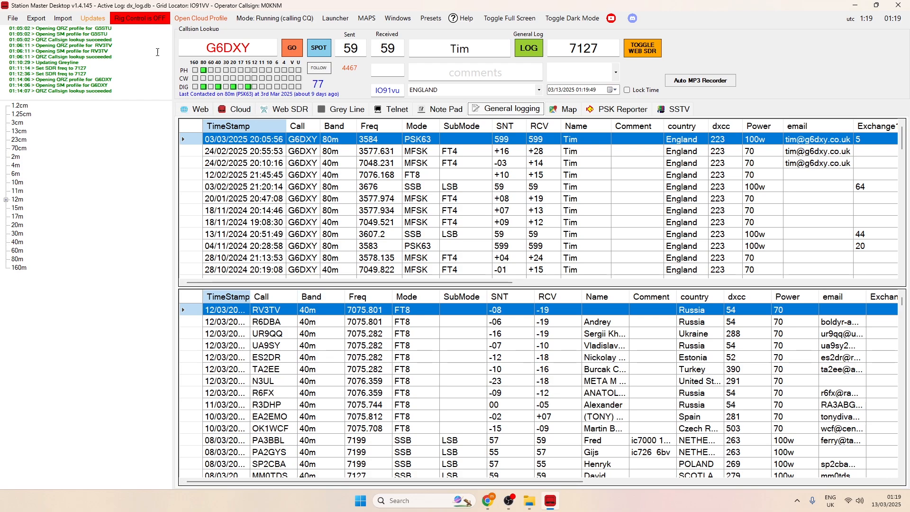
pyautogui.click(57, 20)
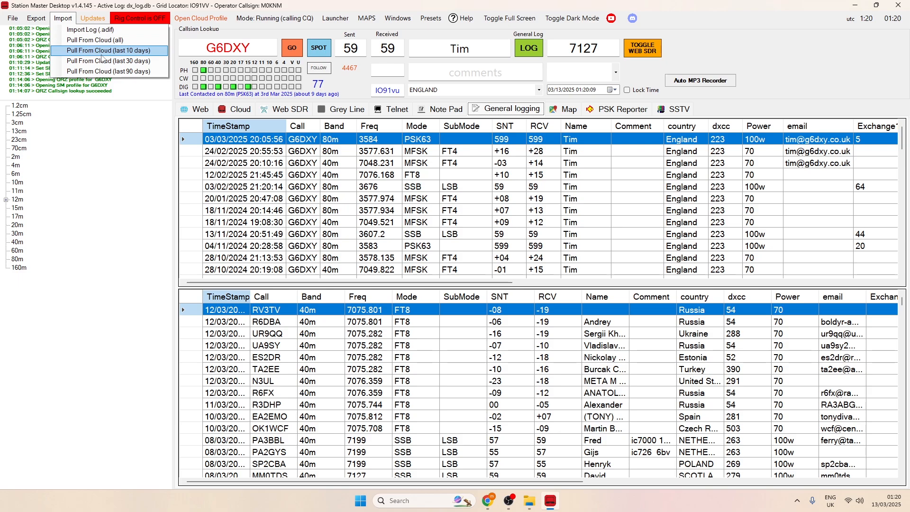
# - Review the CSV and ADIF log export options and the profile selection options
pyautogui.moveTo(43, 18)
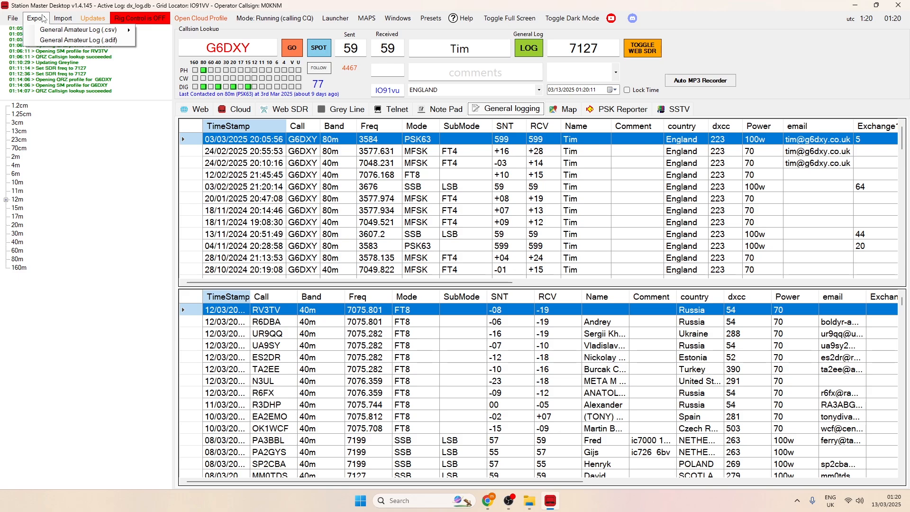
pyautogui.moveTo(58, 32)
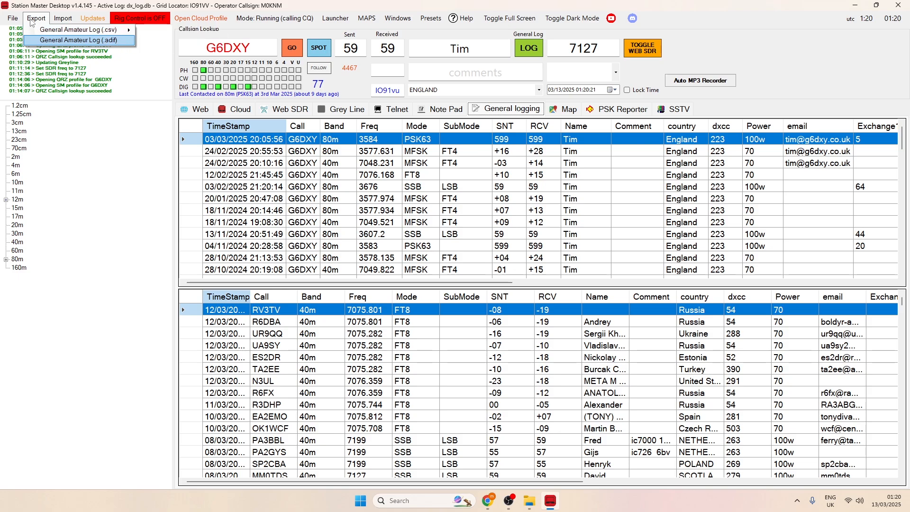
pyautogui.click(11, 19)
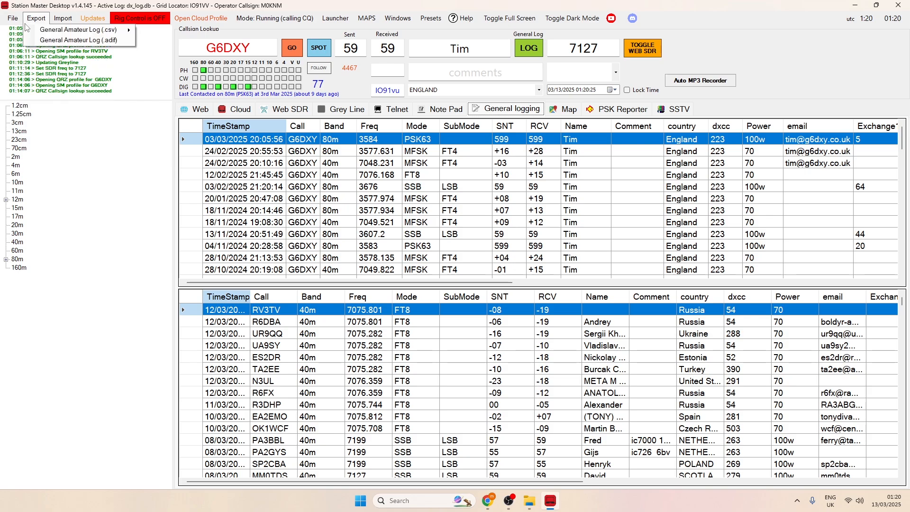
pyautogui.moveTo(18, 46)
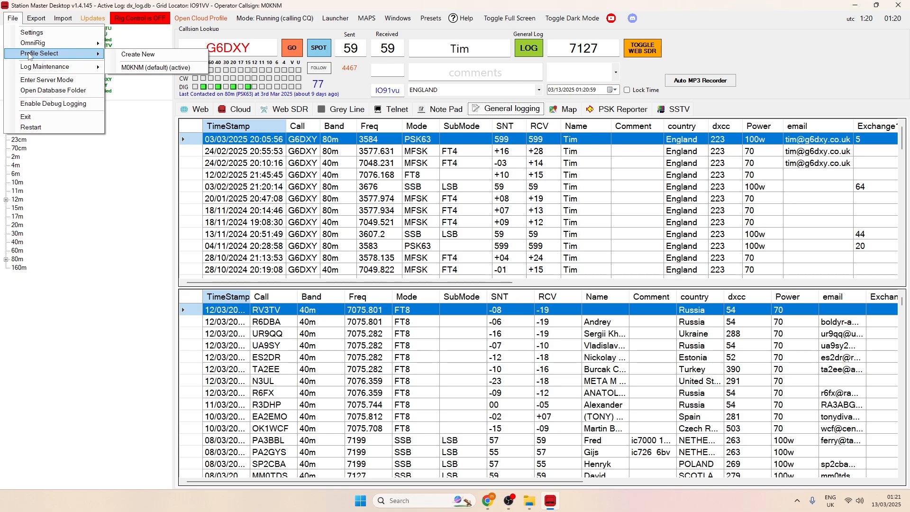
# - Open the settings and examine the Operator, CAT Control, WEB SDR, Sound, and Contact Receiving and Forwarding options
pyautogui.click(32, 33)
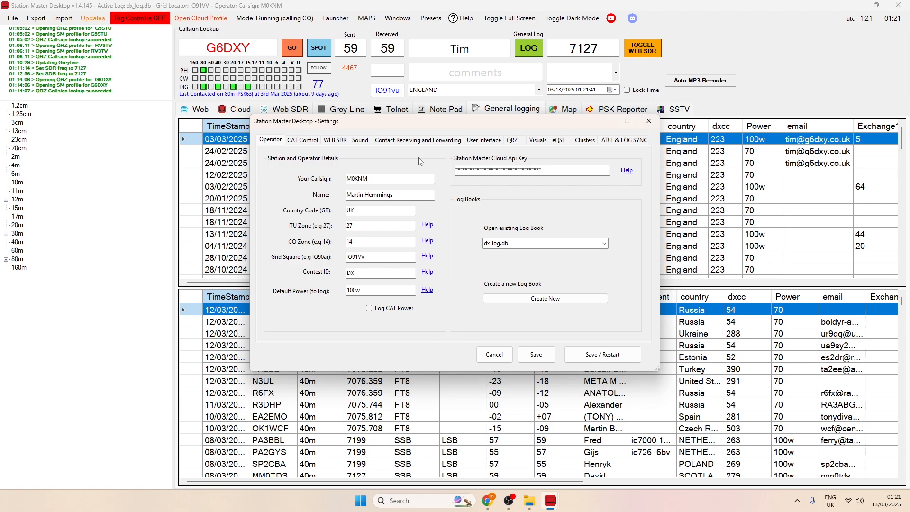
pyautogui.click(233, 112)
pyautogui.click(301, 142)
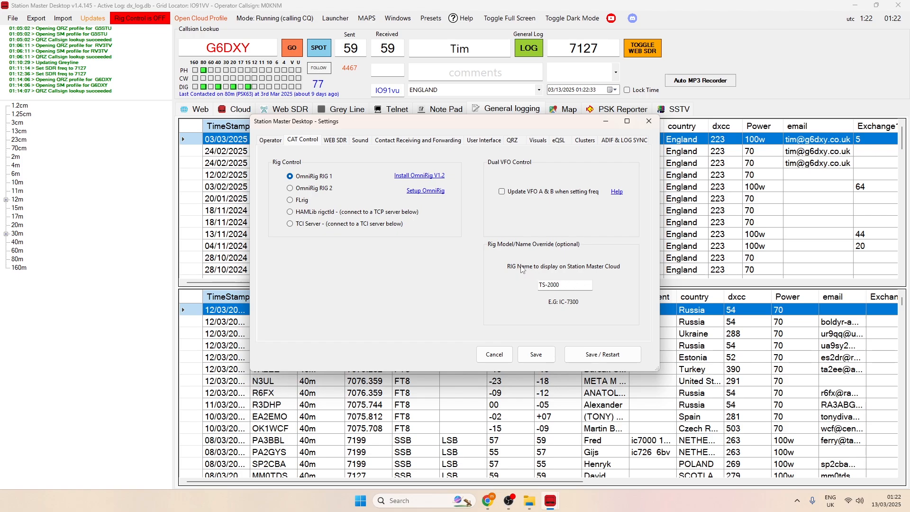
pyautogui.click(337, 141)
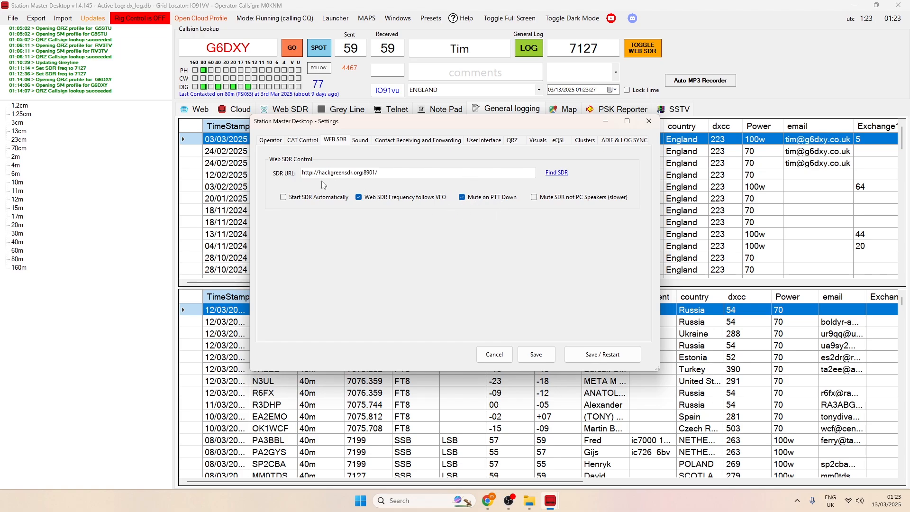
pyautogui.click(361, 140)
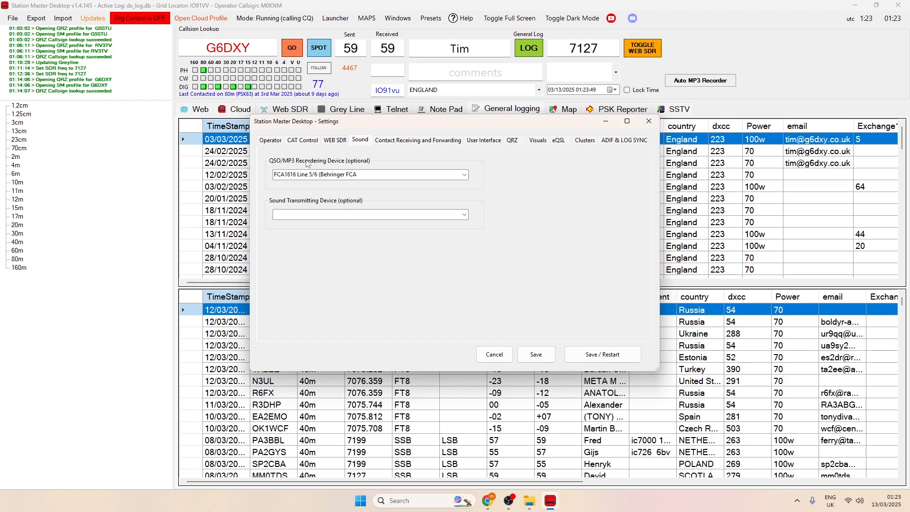
pyautogui.click(387, 141)
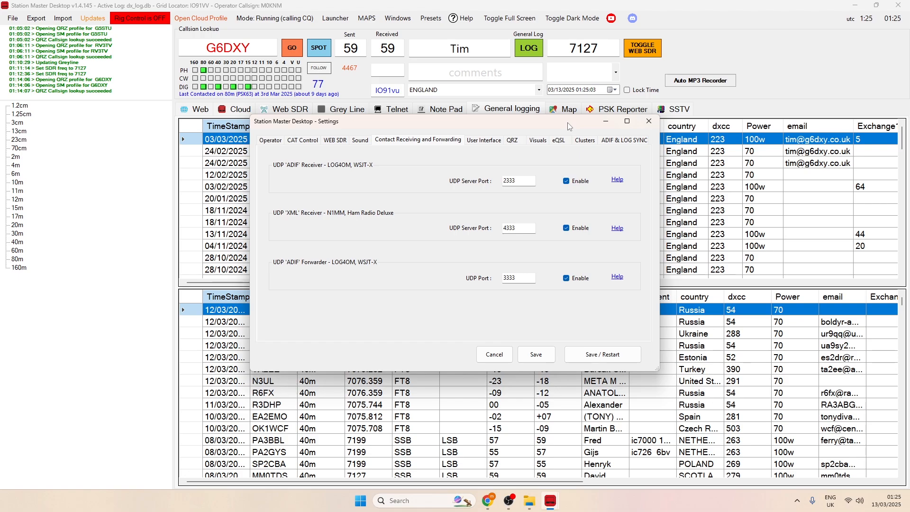
# - Set the User Interface option for GO to open QRZ, save it, and look up the current callsign
pyautogui.click(487, 142)
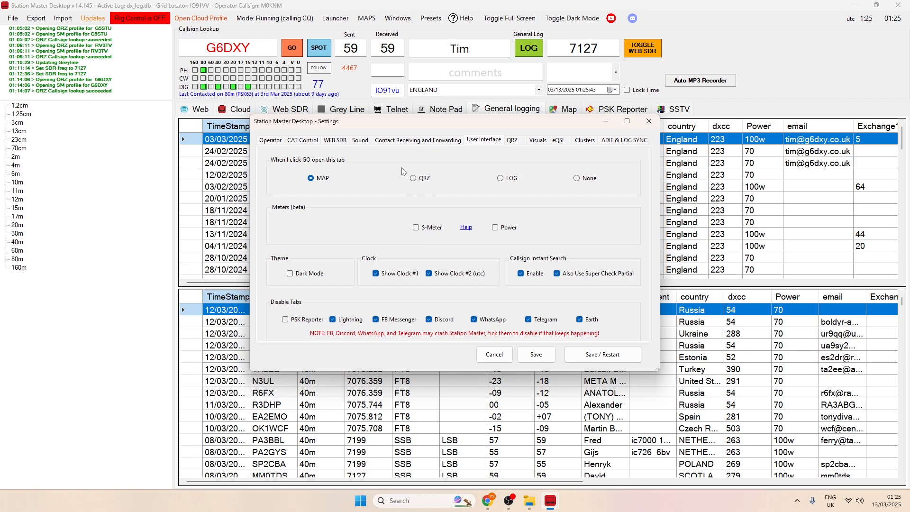
pyautogui.click(417, 181)
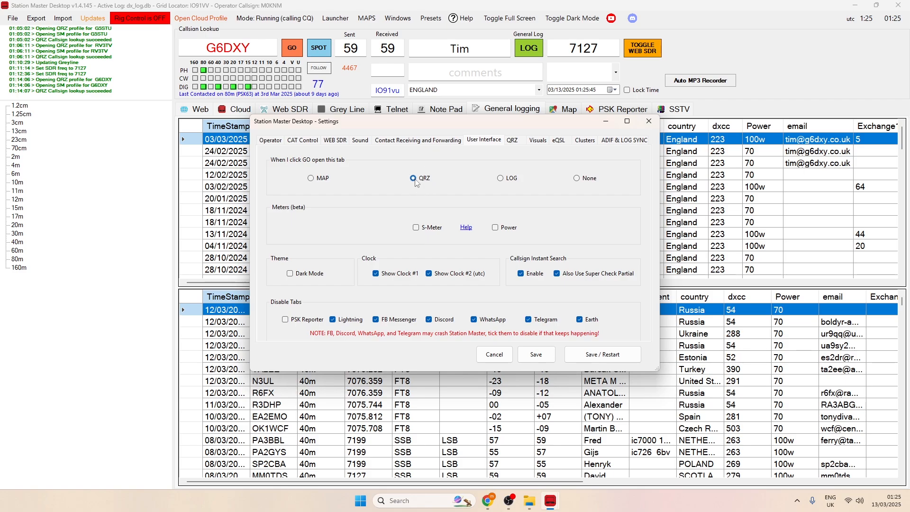
pyautogui.click(267, 50)
pyautogui.click(536, 354)
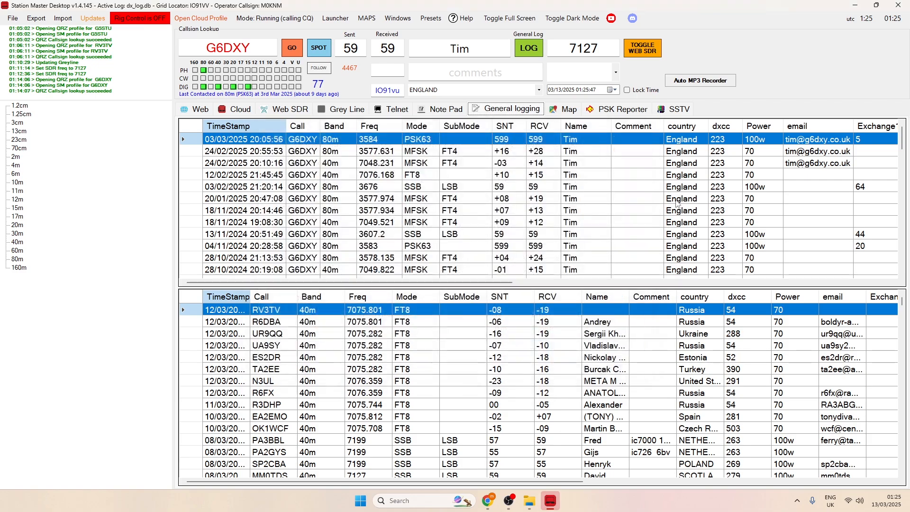
pyautogui.click(291, 48)
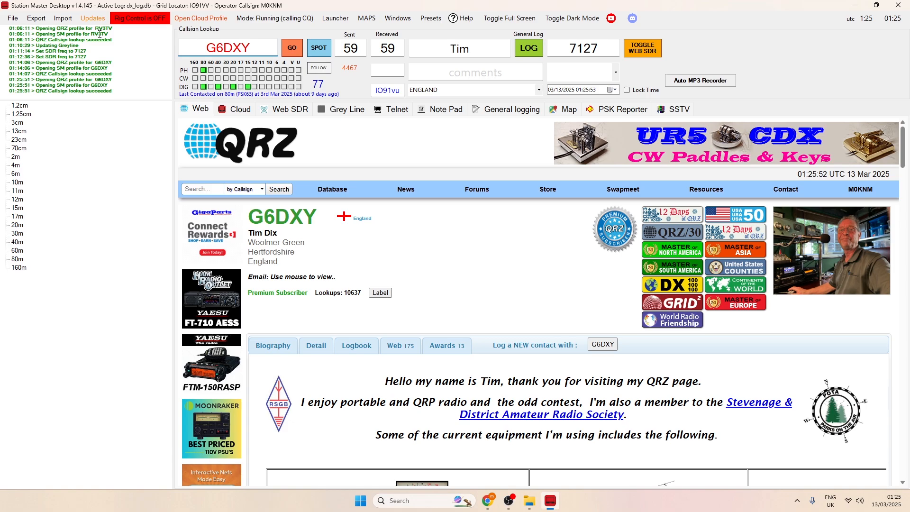
# - Set the GO action to open MAP, save the settings, and look up the current callsign again
pyautogui.click(11, 19)
pyautogui.click(31, 32)
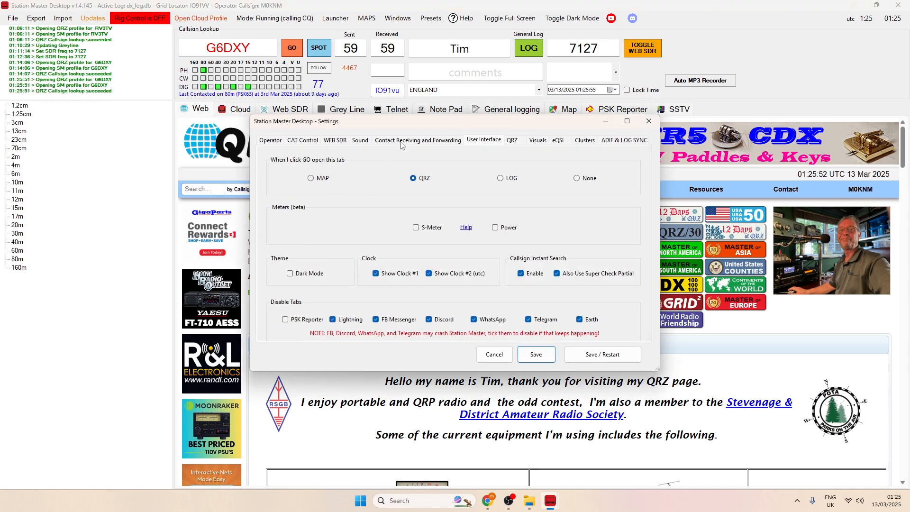
pyautogui.click(311, 179)
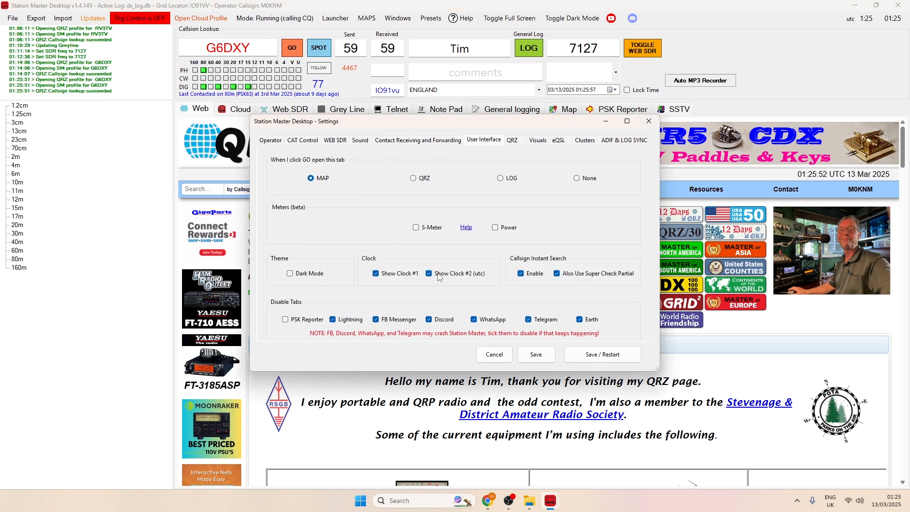
pyautogui.click(536, 354)
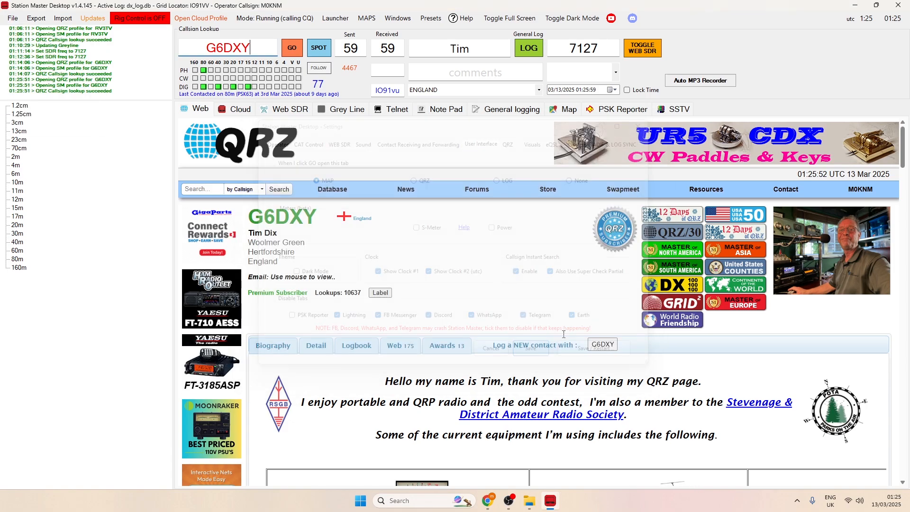
pyautogui.click(290, 49)
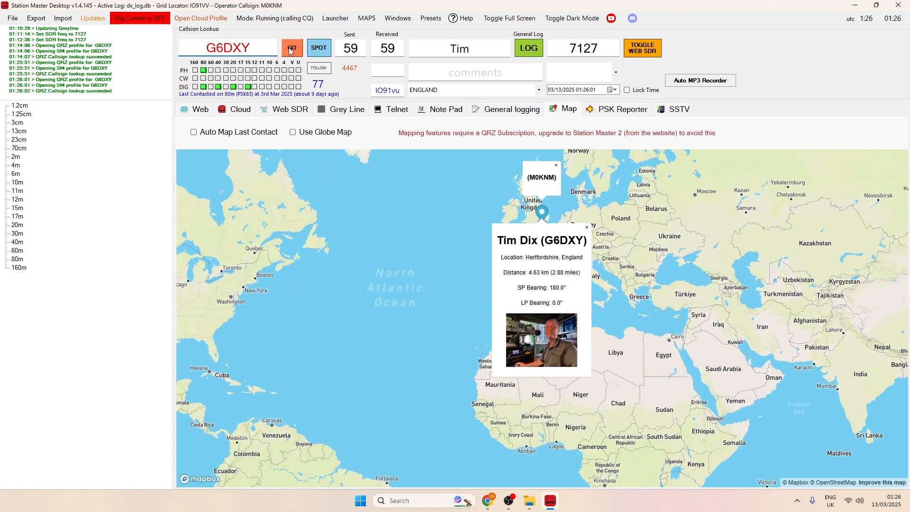
# - Reopen the settings and examine the Disable Tabs options, the QRZ integration and the sound sources for the audio spectrum display
pyautogui.click(12, 18)
pyautogui.click(22, 30)
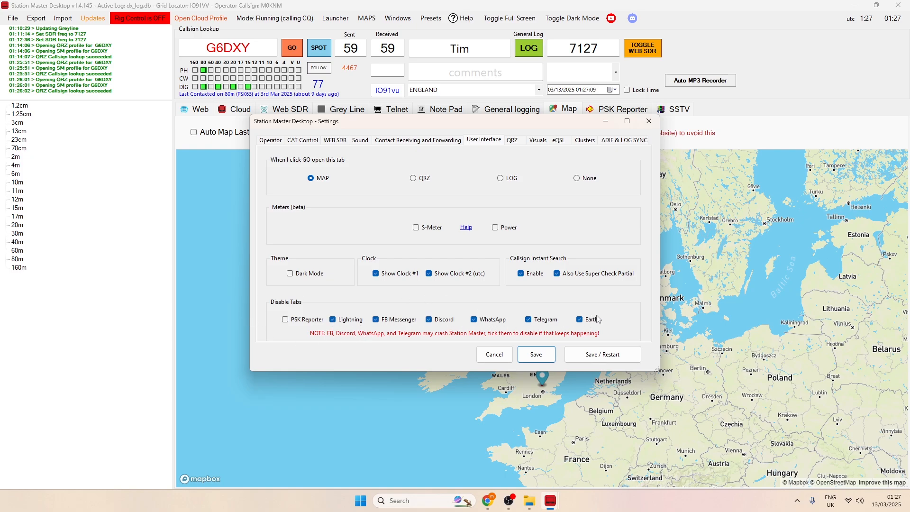
pyautogui.click(376, 319)
pyautogui.click(376, 319)
pyautogui.click(516, 141)
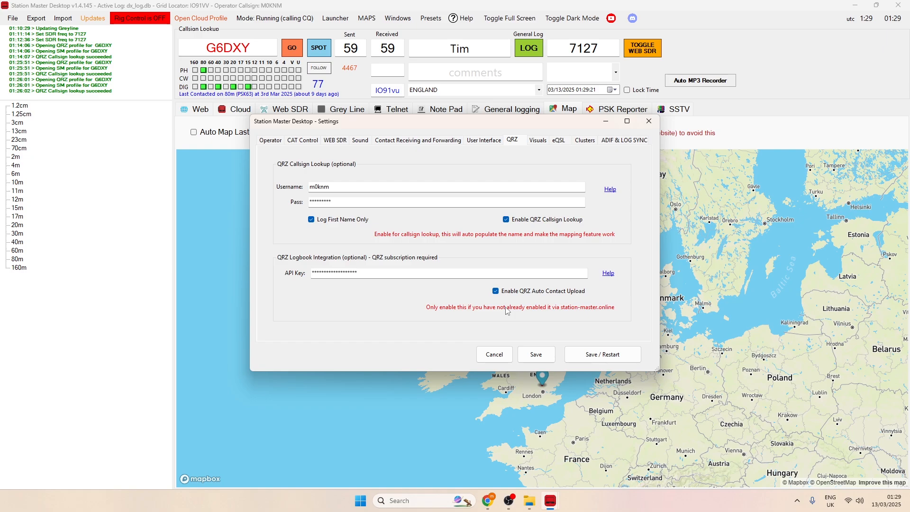
pyautogui.click(534, 141)
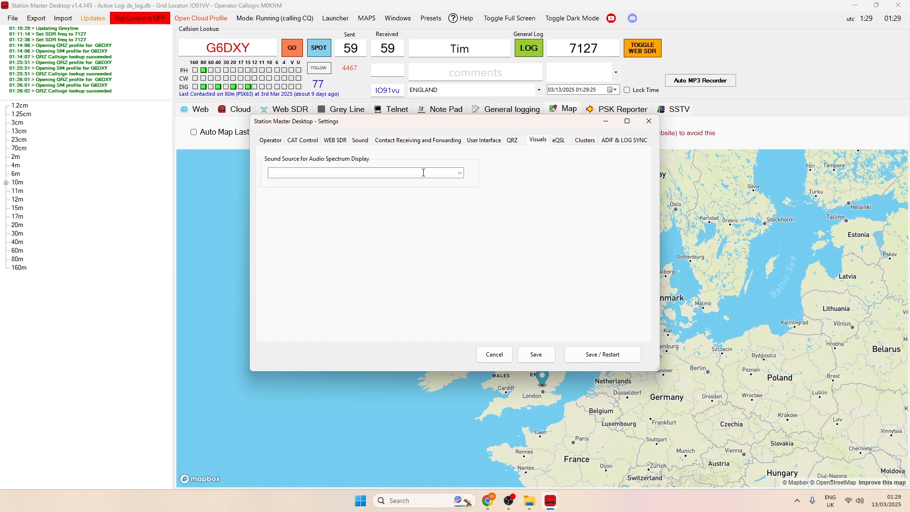
pyautogui.click(460, 173)
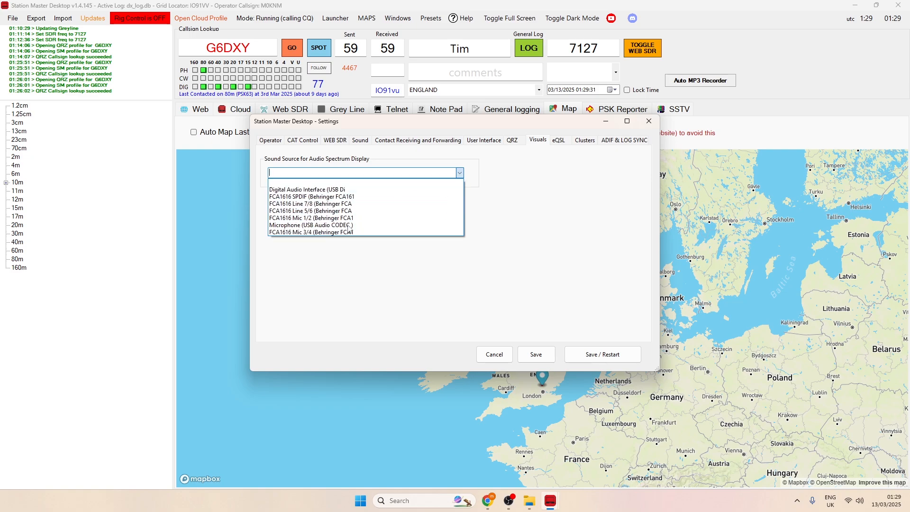
pyautogui.click(498, 156)
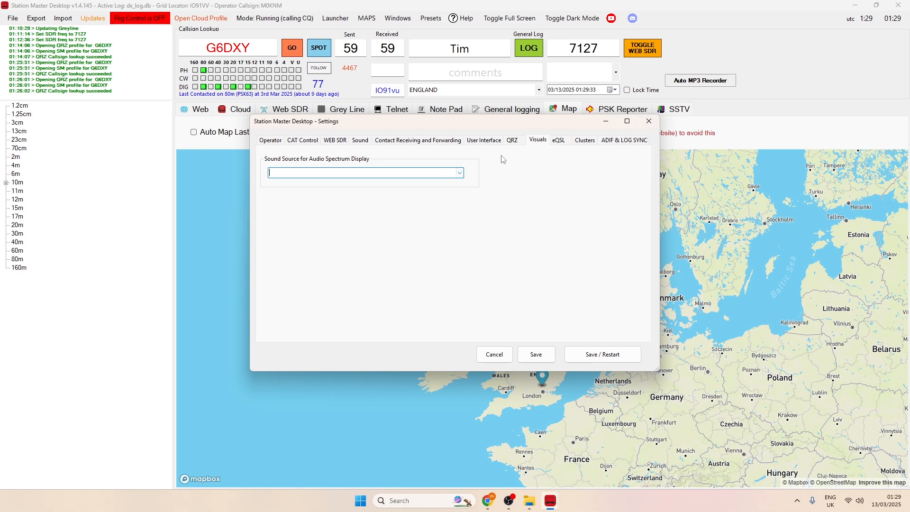
# - Examine the eQSL, Telnet DX cluster and ADIF file location settings, and close the settings without saving
pyautogui.click(559, 140)
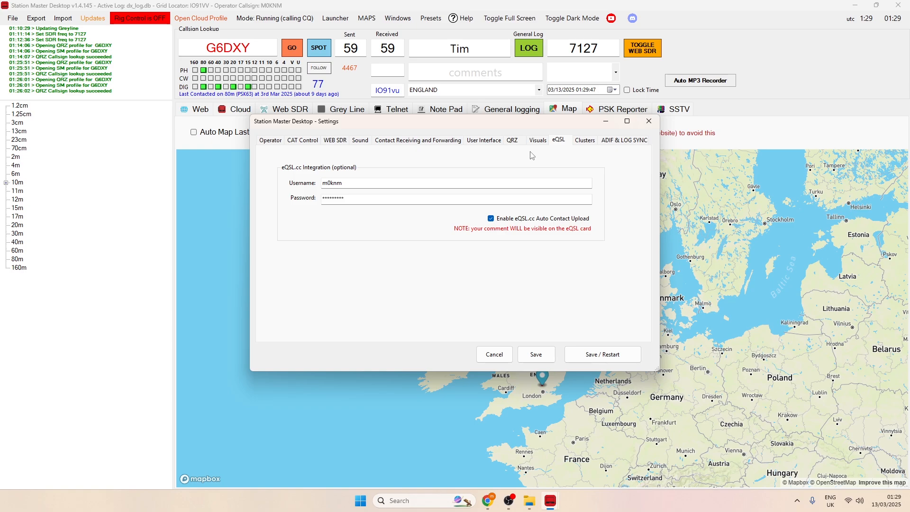
pyautogui.click(586, 141)
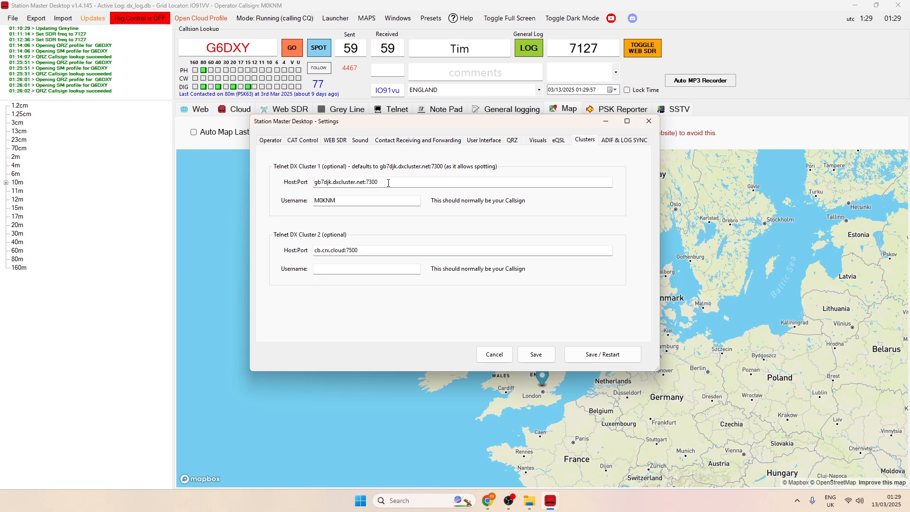
pyautogui.moveTo(374, 182); pyautogui.dragTo(292, 179)
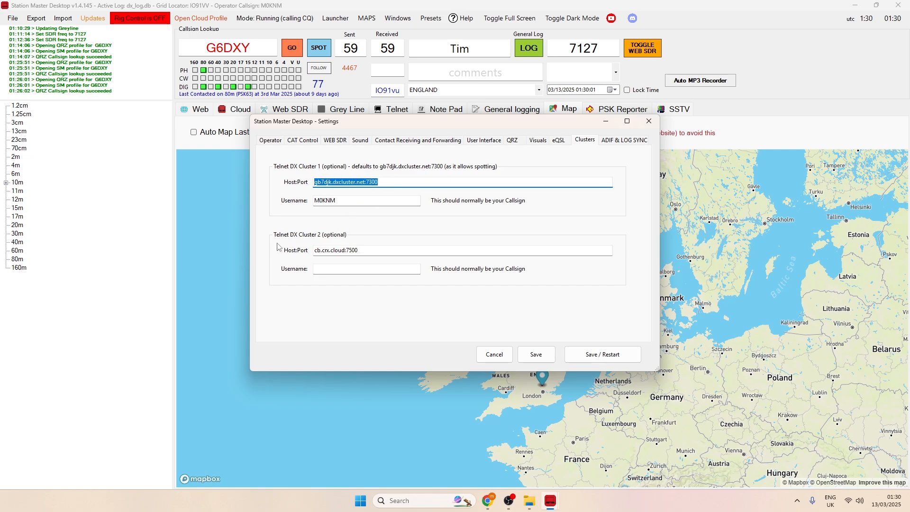
pyautogui.click(363, 251)
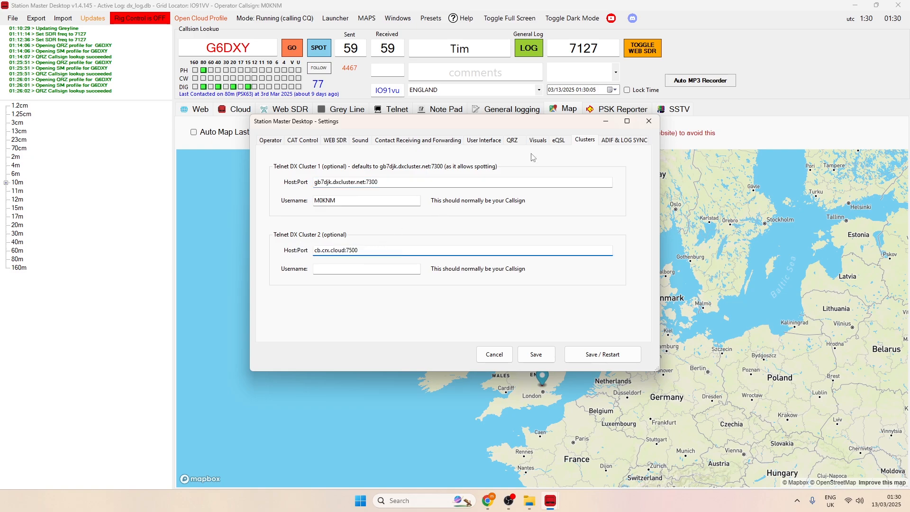
pyautogui.click(622, 141)
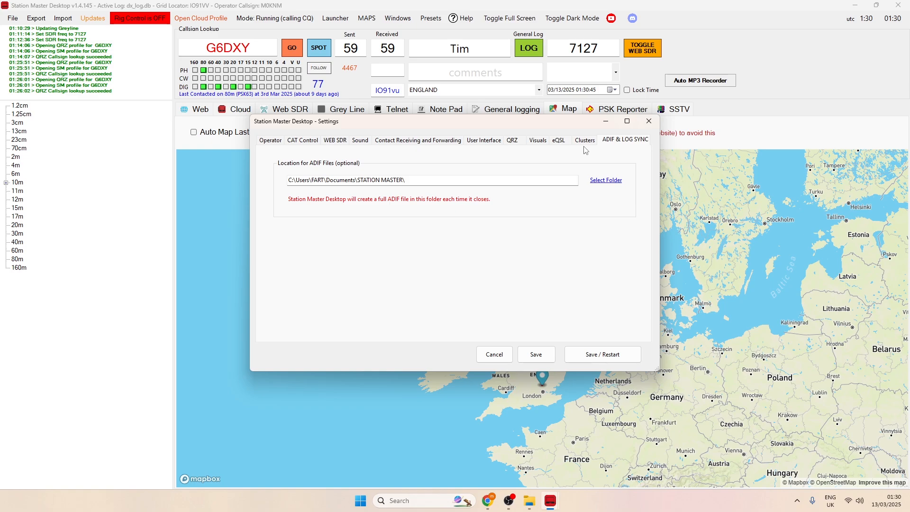
pyautogui.click(494, 354)
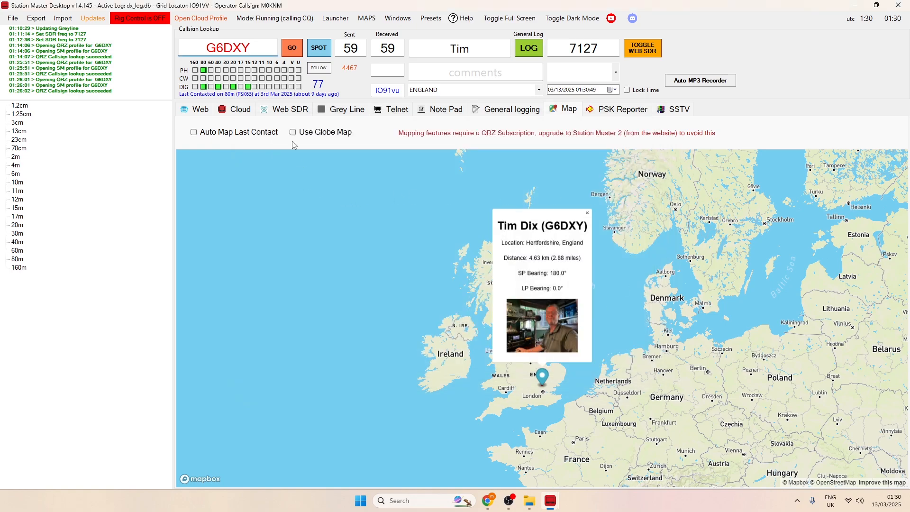